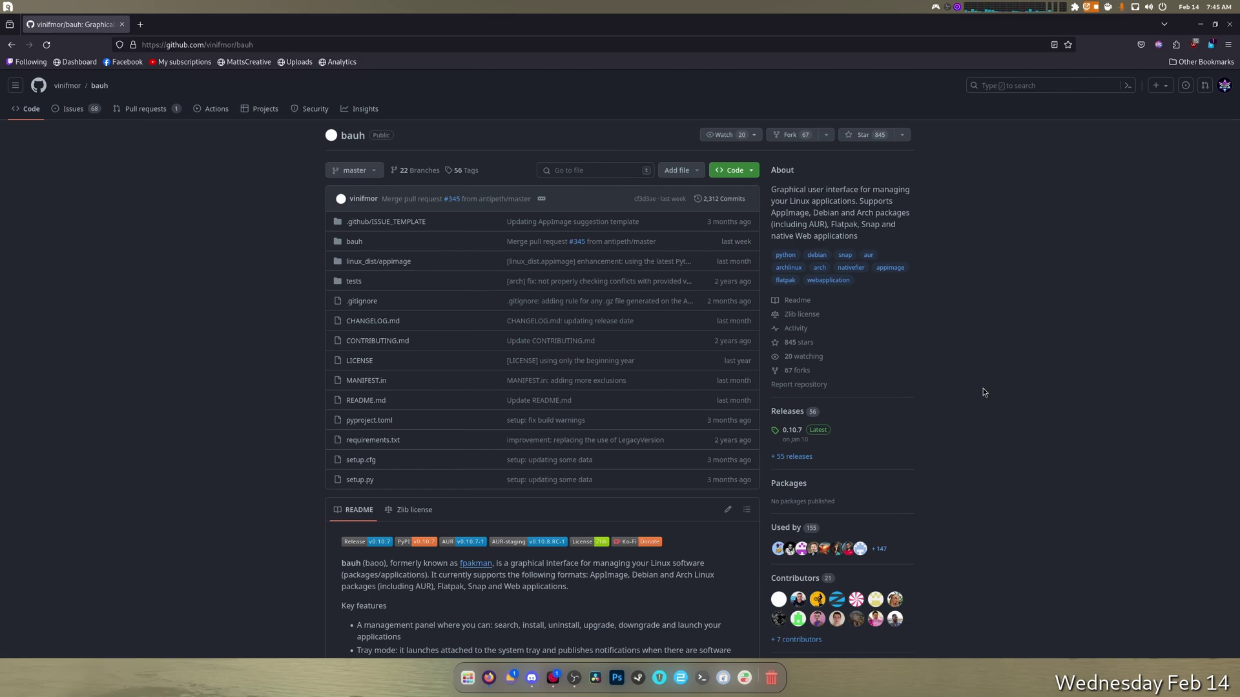
Copy the repository name "bauh" from the heading of its GitHub page
{"action": "scroll", "coordinate": [757, 327], "scroll_direction": "up", "scroll_amount": 3}
{"action": "left_click_drag", "start_coordinate": [365, 140], "coordinate": [340, 138]}
{"action": "right_click", "coordinate": [339, 137]}
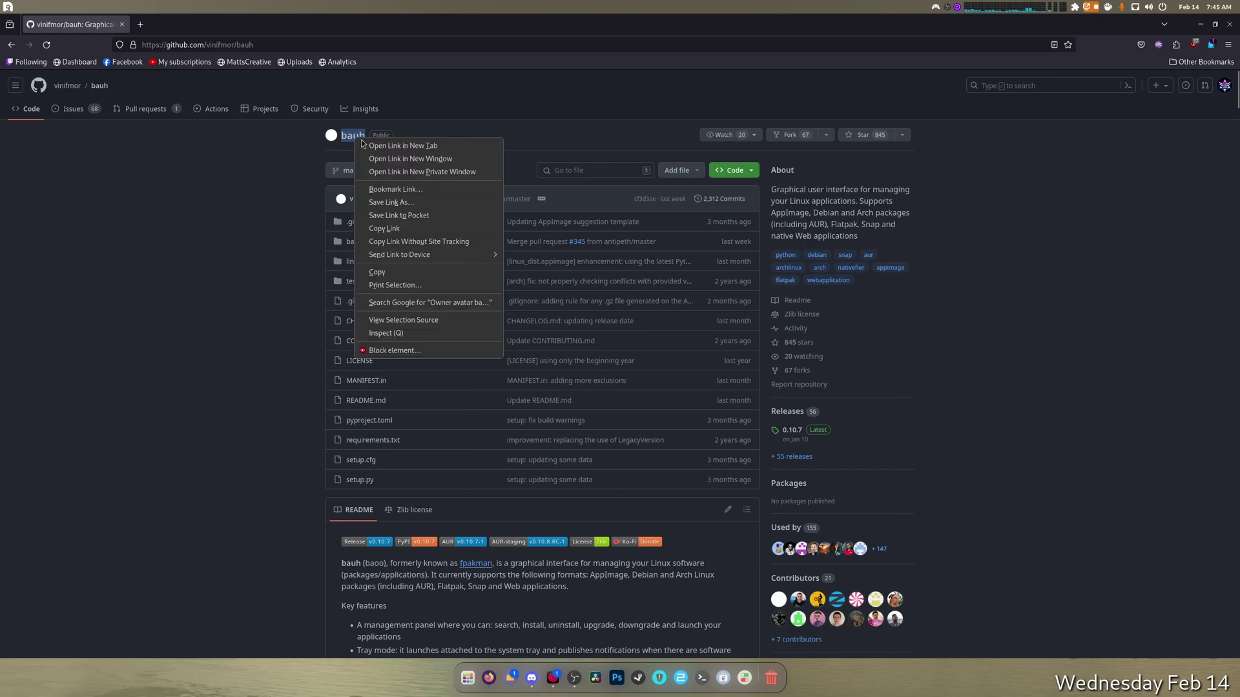
{"action": "left_click", "coordinate": [396, 272]}
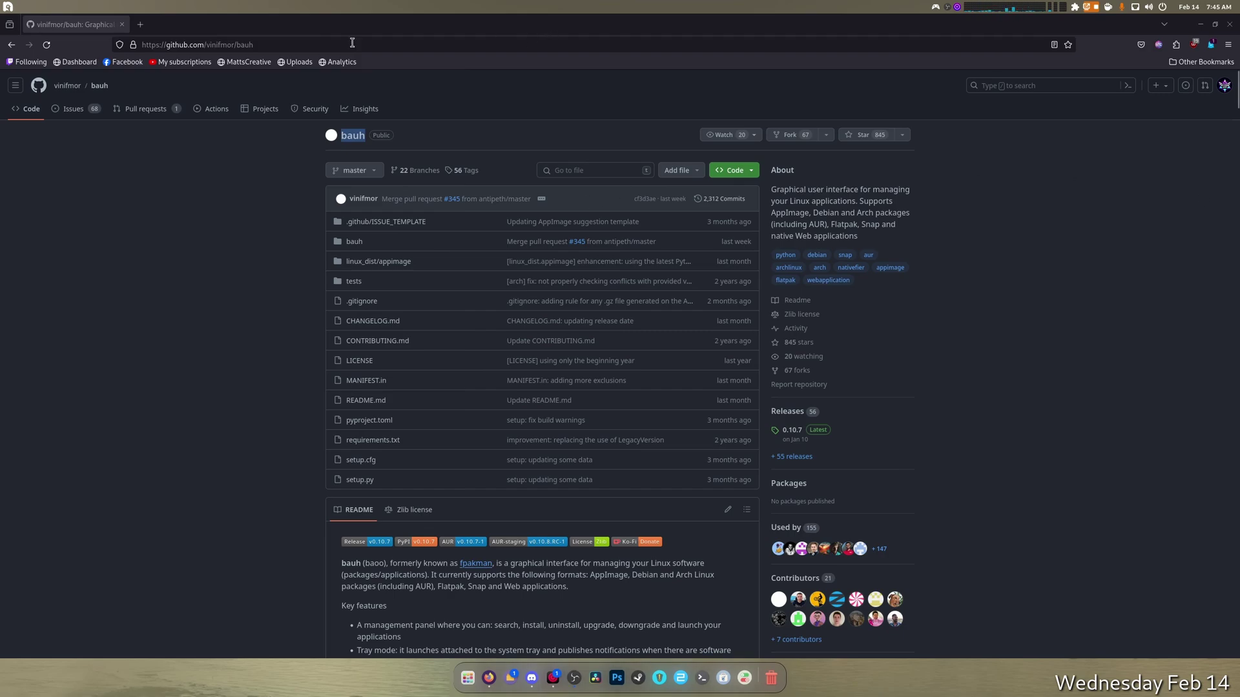
Open Google in a new browser tab and search for "translate"
{"action": "left_click", "coordinate": [140, 25]}
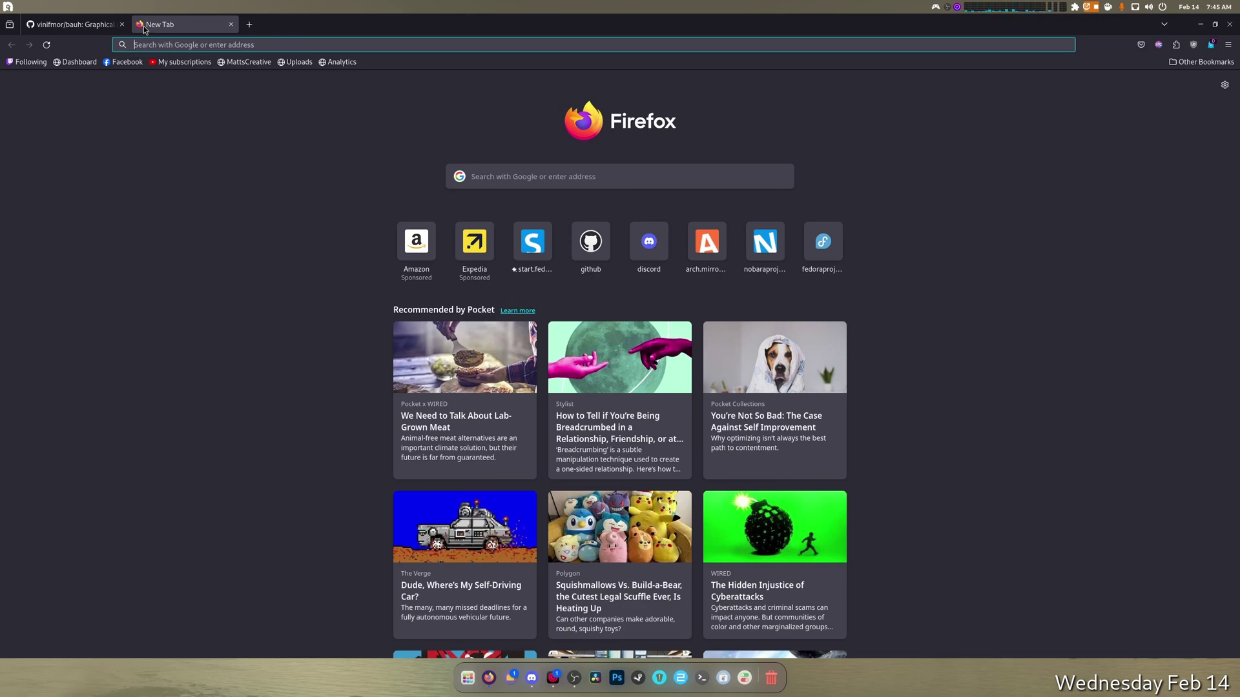
{"action": "type", "text": "go"}
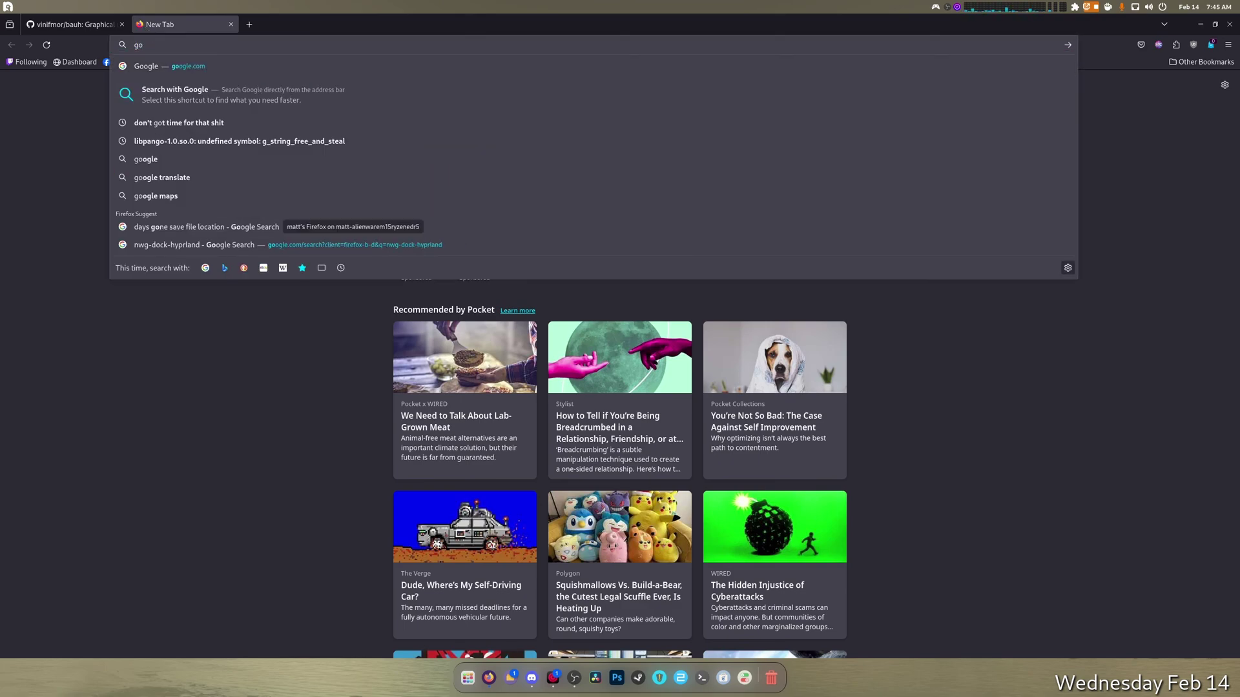
{"action": "type", "text": "o"}
{"action": "key", "text": "Return"}
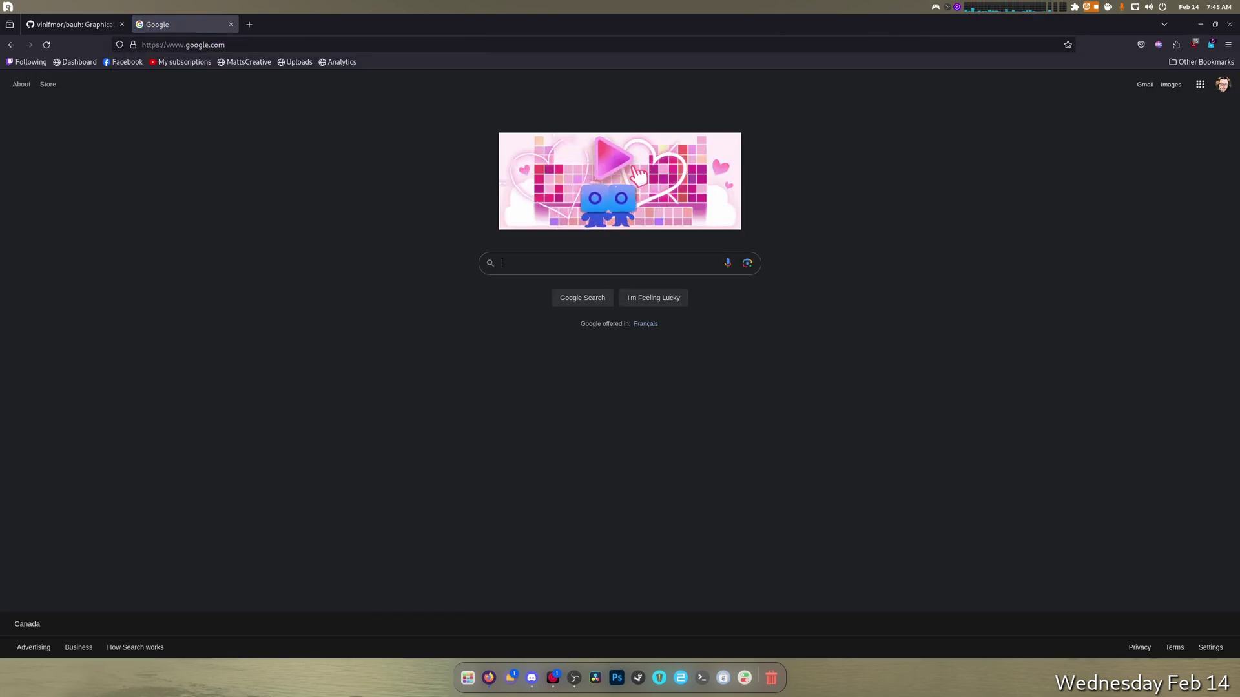
{"action": "type", "text": "translate"}
{"action": "key", "text": "Return"}
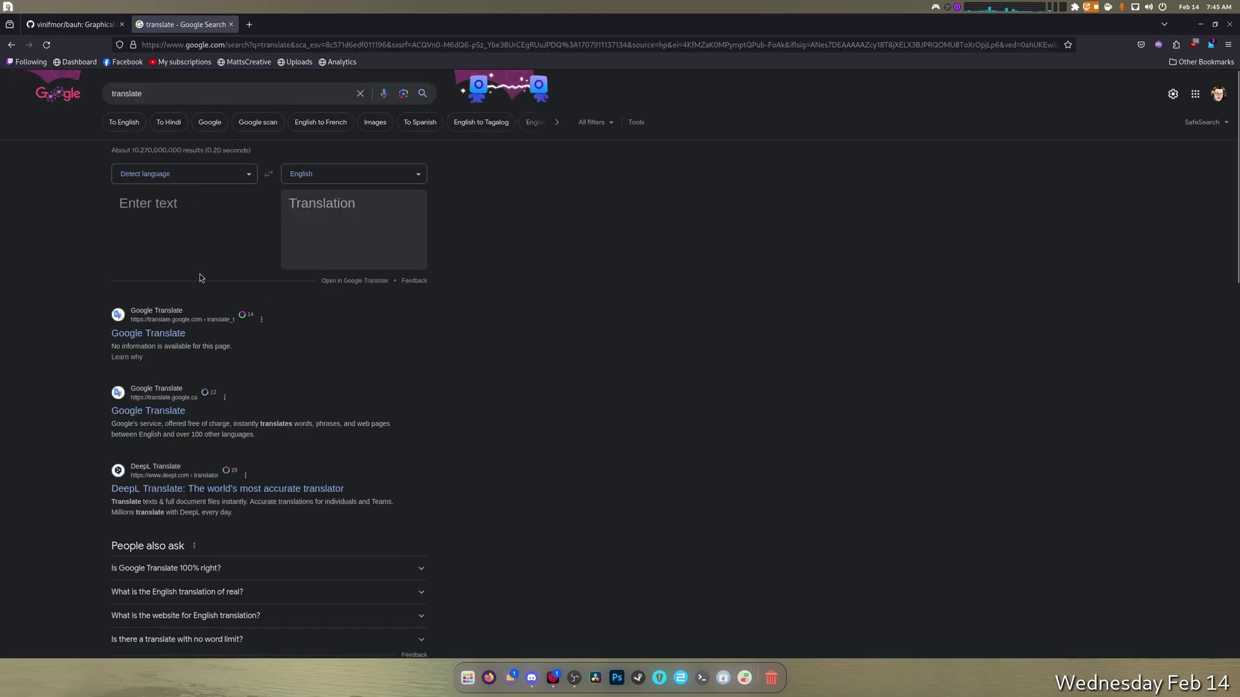
Paste the copied repository name as the source text of the translator and play its pronunciation
{"action": "right_click", "coordinate": [215, 245]}
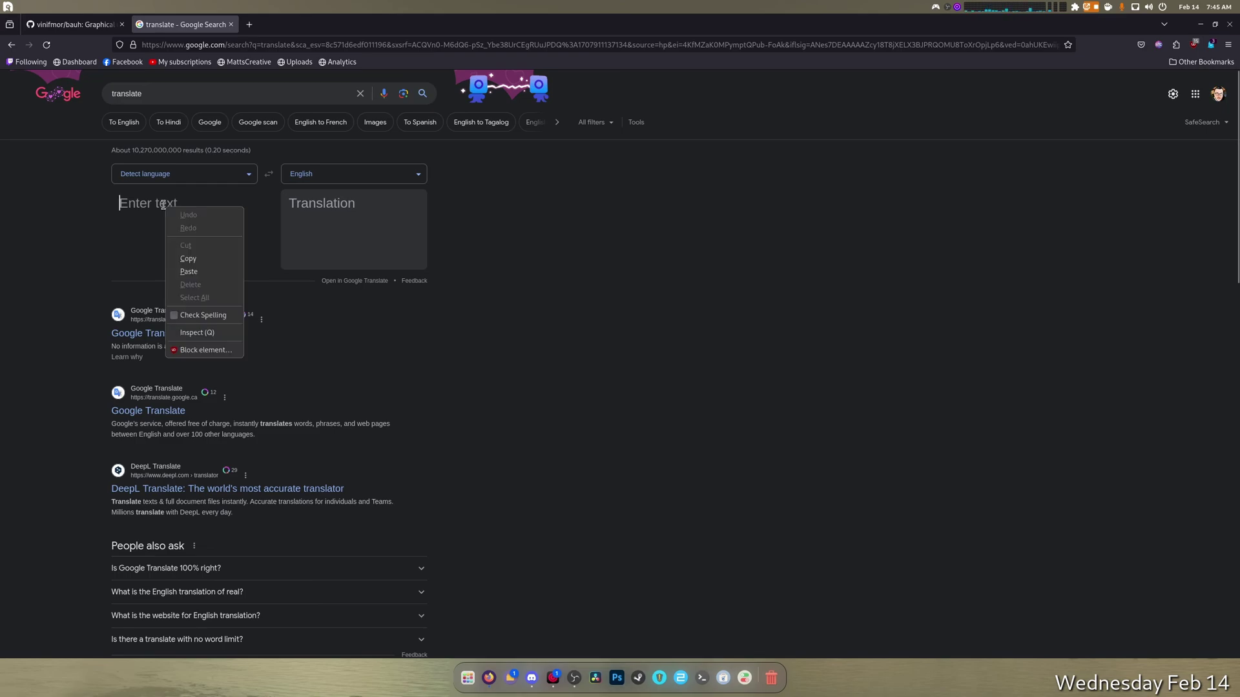
{"action": "left_click", "coordinate": [198, 268]}
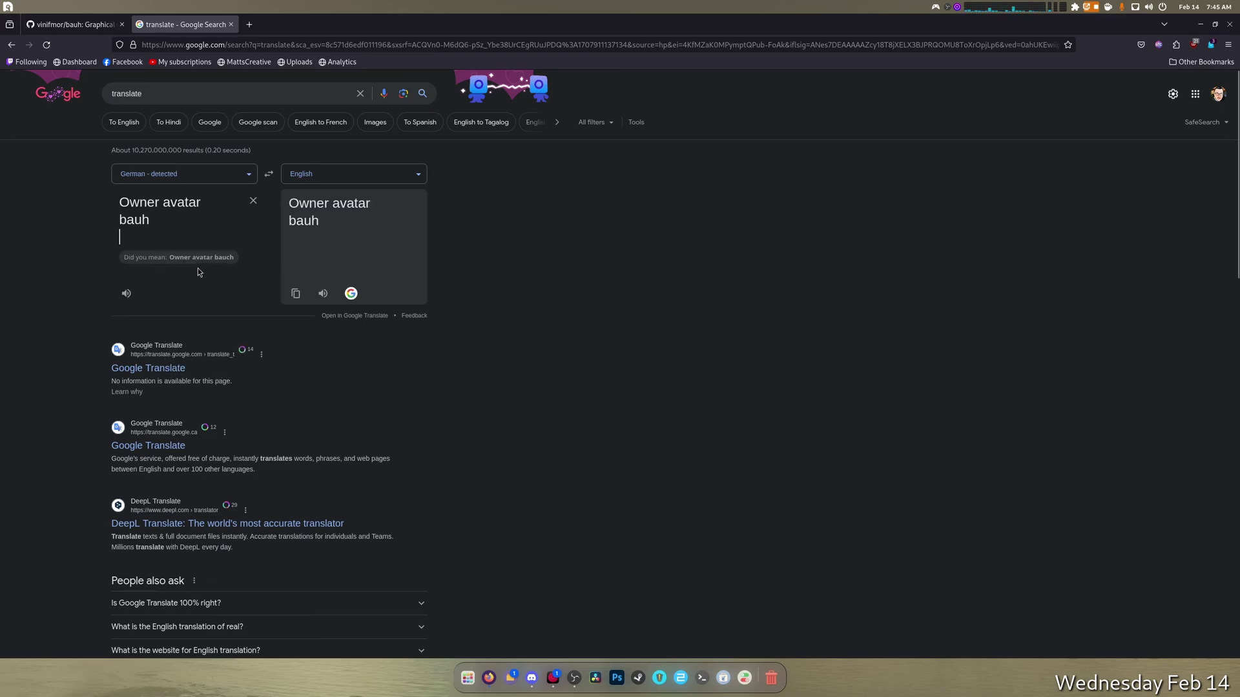
{"action": "left_click", "coordinate": [129, 294]}
Remove "Owner avatar" and the blank line from the source text so only "bauh" is translated
{"action": "left_click_drag", "start_coordinate": [377, 208], "coordinate": [289, 202]}
{"action": "key", "text": "ctrl+c"}
{"action": "left_click", "coordinate": [105, 204]}
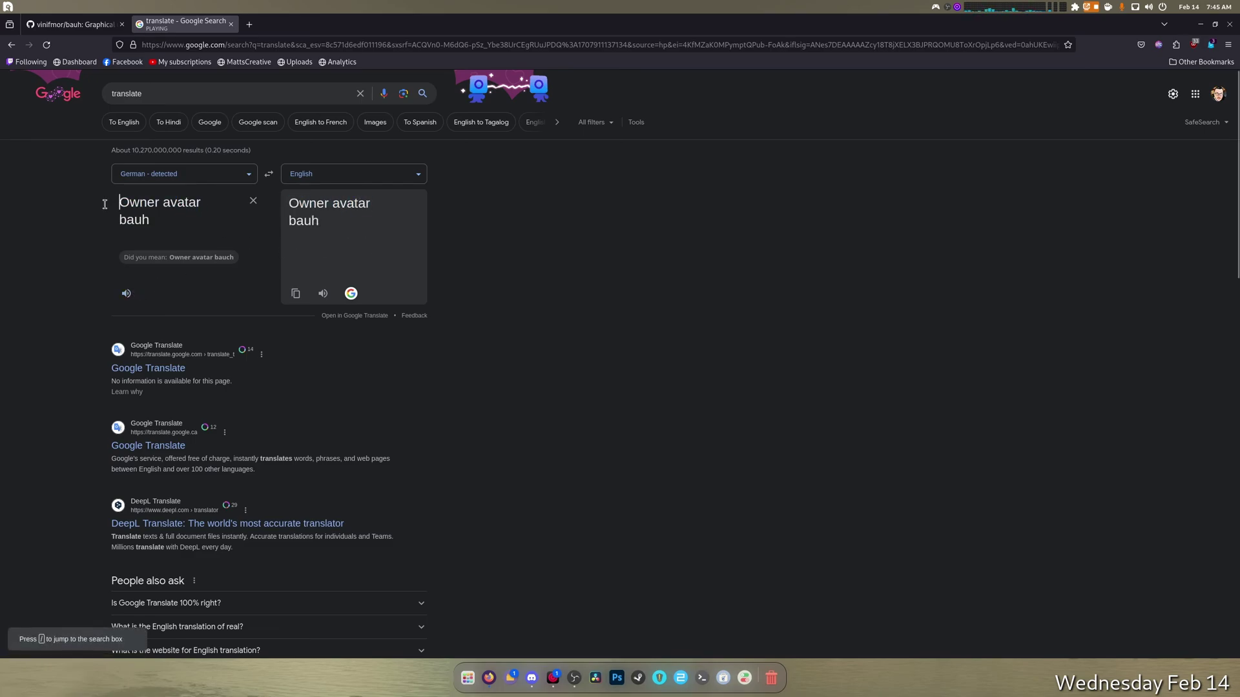
{"action": "left_click_drag", "start_coordinate": [104, 204], "coordinate": [213, 202]}
{"action": "key", "text": "BackSpace"}
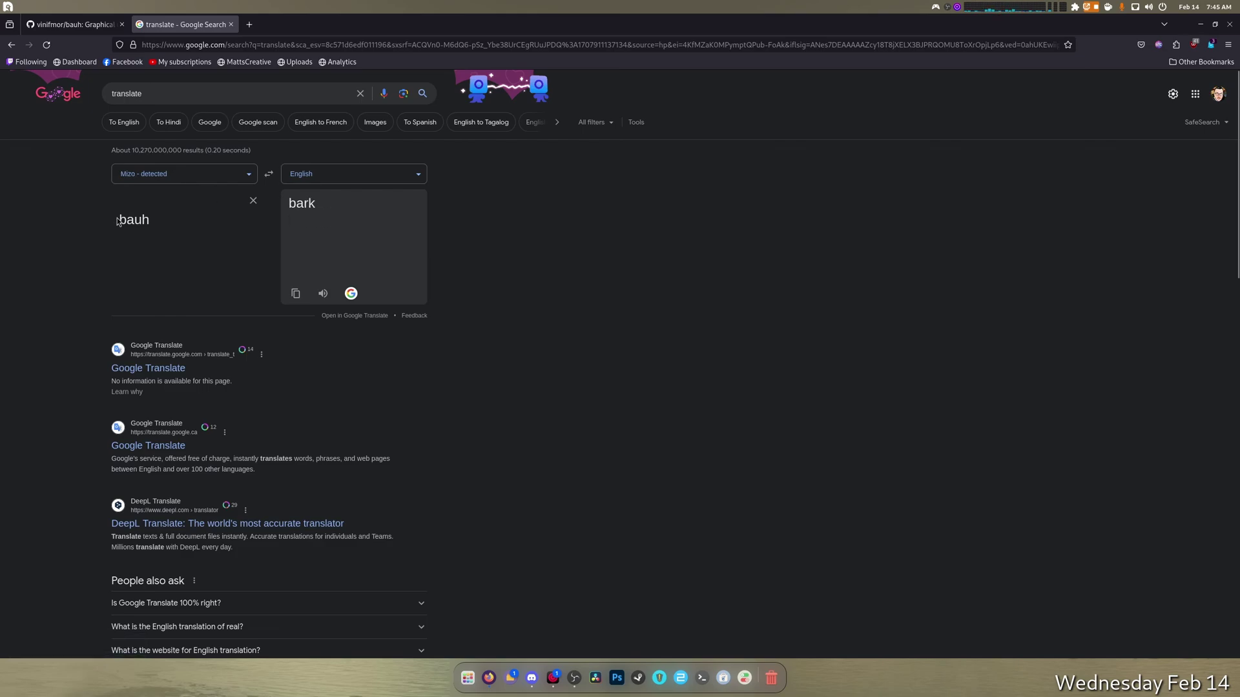
{"action": "left_click_drag", "start_coordinate": [119, 222], "coordinate": [152, 222]}
{"action": "left_click", "coordinate": [184, 209]}
{"action": "key", "text": "Delete"}
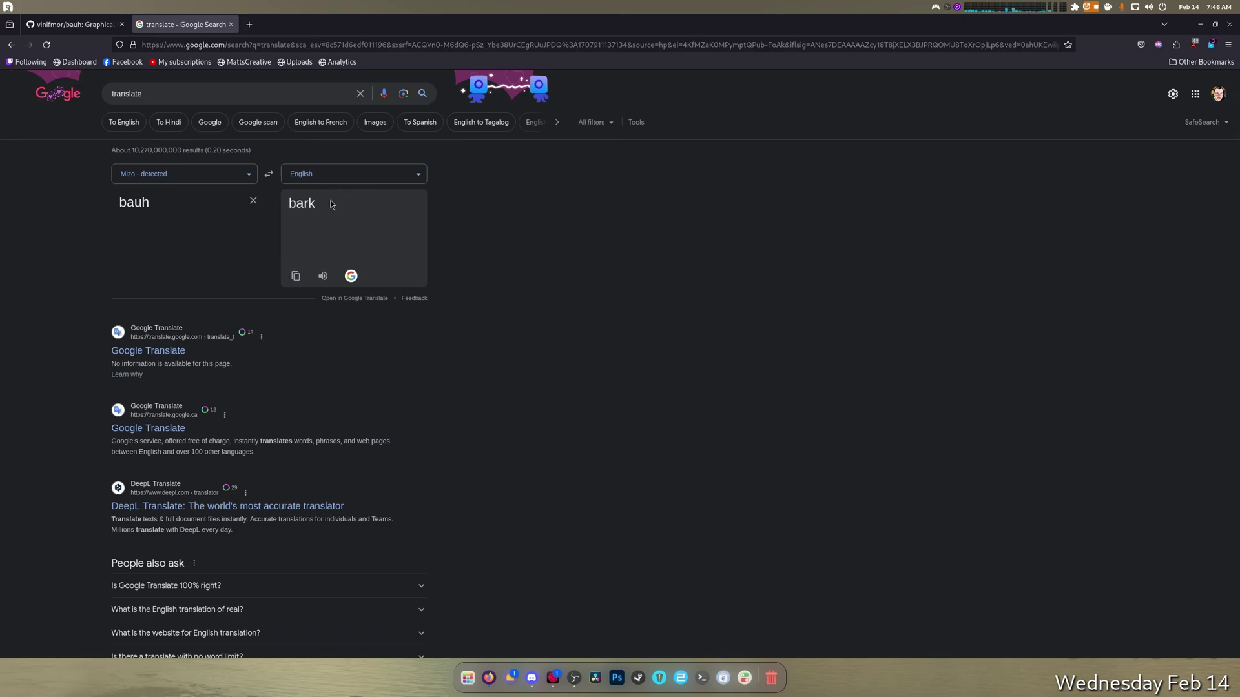
Swap the translation direction to English to Mizo and replace the source text with the copied "Owner avatar bauh"
{"action": "left_click", "coordinate": [269, 174]}
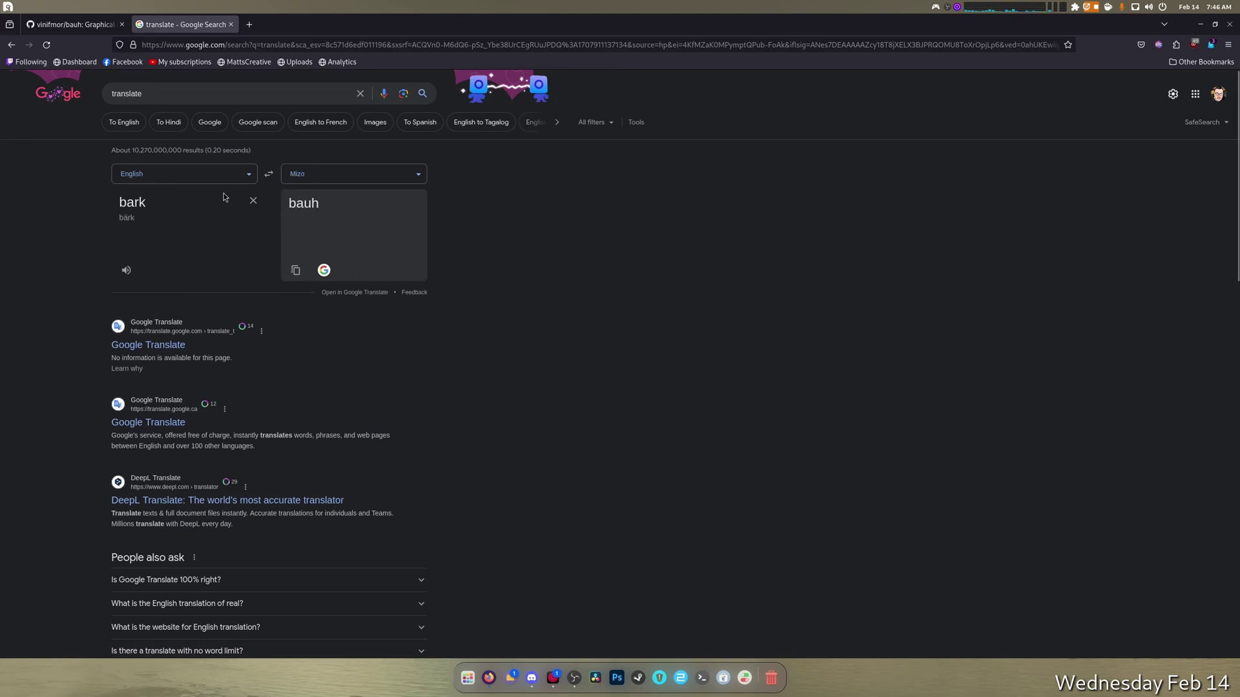
{"action": "mouse_move", "coordinate": [119, 203]}
{"action": "left_mouse_down"}
{"action": "mouse_move", "coordinate": [133, 203]}
{"action": "mouse_move", "coordinate": [100, 204]}
{"action": "left_mouse_up"}
{"action": "key", "text": "Right"}
{"action": "key", "text": "Right"}
{"action": "key", "text": "Right"}
{"action": "key", "text": "BackSpace"}
{"action": "key", "text": "BackSpace"}
{"action": "key", "text": "ctrl+a"}
{"action": "key", "text": "BackSpace"}
{"action": "key", "text": "ctrl+v"}
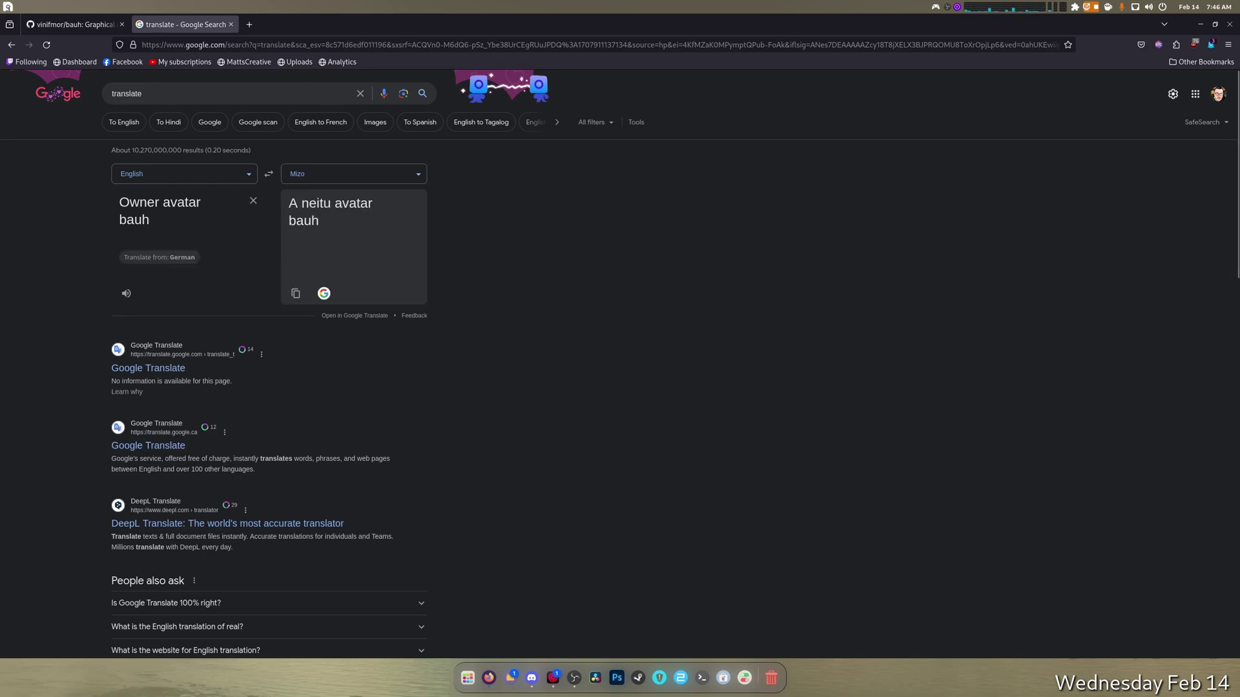
Trim the English source text to just "bauh" and play its pronunciation
{"action": "left_click_drag", "start_coordinate": [201, 203], "coordinate": [88, 201]}
{"action": "key", "text": "BackSpace"}
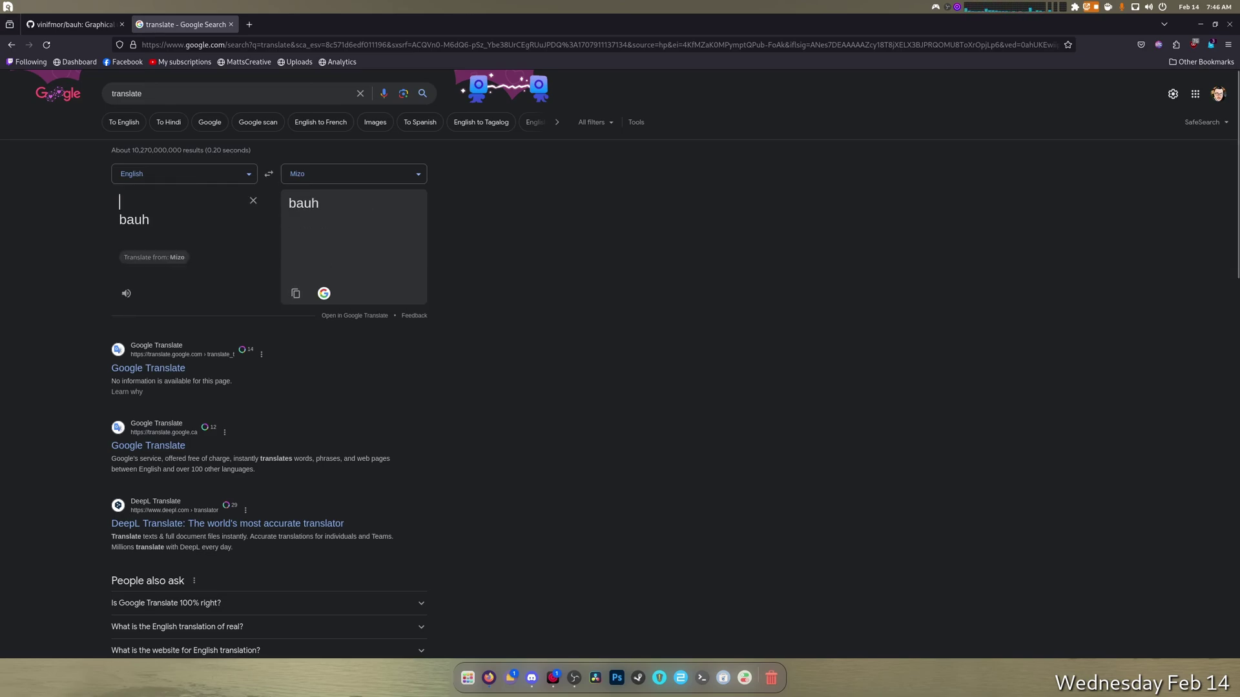
{"action": "double_click", "coordinate": [126, 219]}
{"action": "left_click", "coordinate": [126, 218]}
{"action": "double_click", "coordinate": [122, 220]}
{"action": "left_click", "coordinate": [120, 220]}
{"action": "key", "text": "BackSpace"}
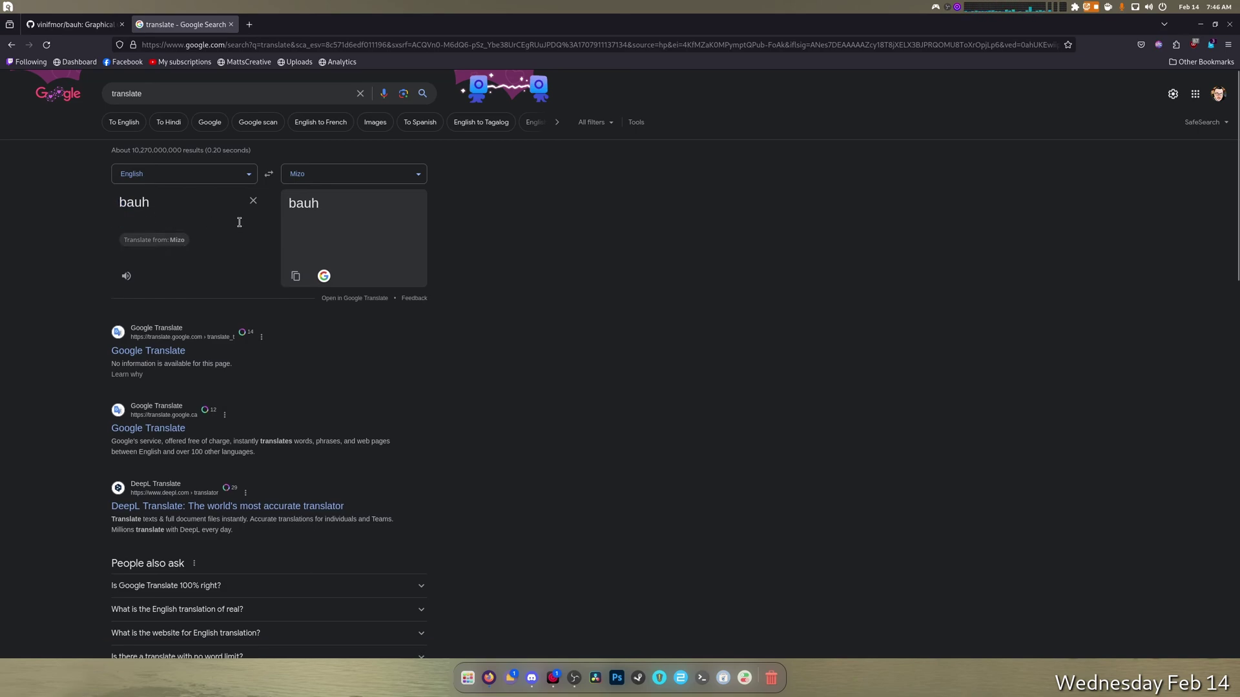
{"action": "left_click", "coordinate": [127, 277]}
Close the translation tab and read the bauh README's key features and its installation commands for Ubuntu-based and Arch-based distros
{"action": "left_click", "coordinate": [231, 24]}
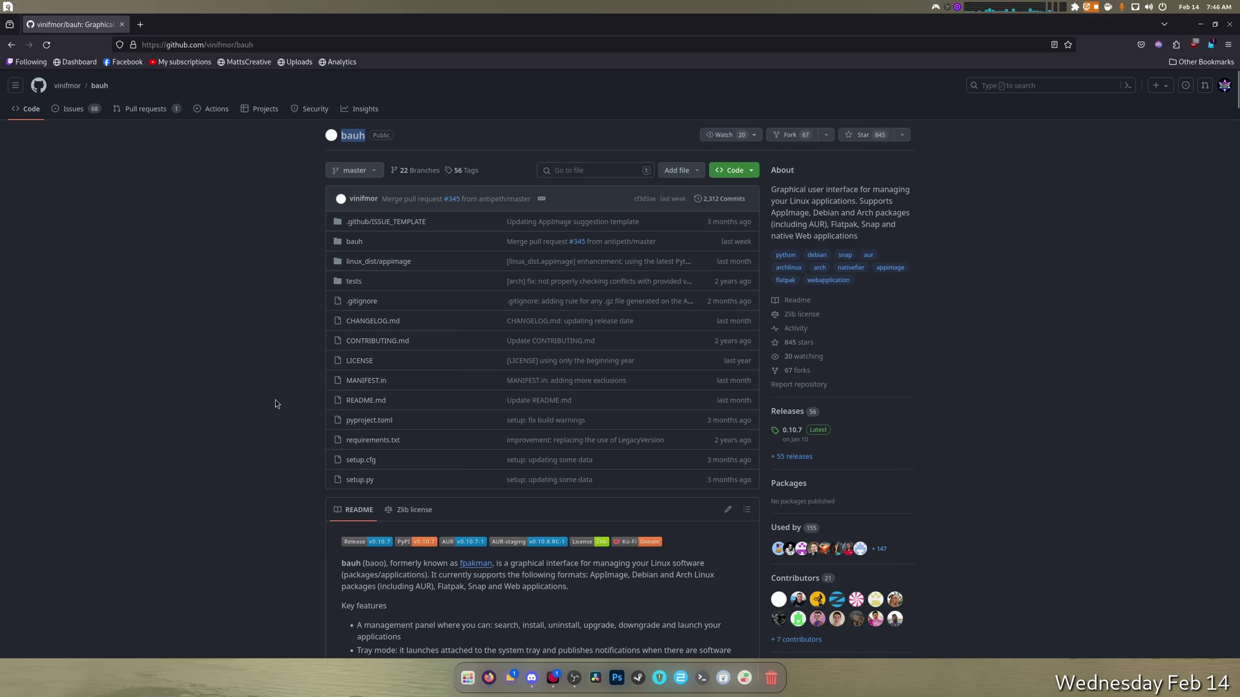
{"action": "scroll", "coordinate": [277, 404], "scroll_direction": "down", "scroll_amount": 8}
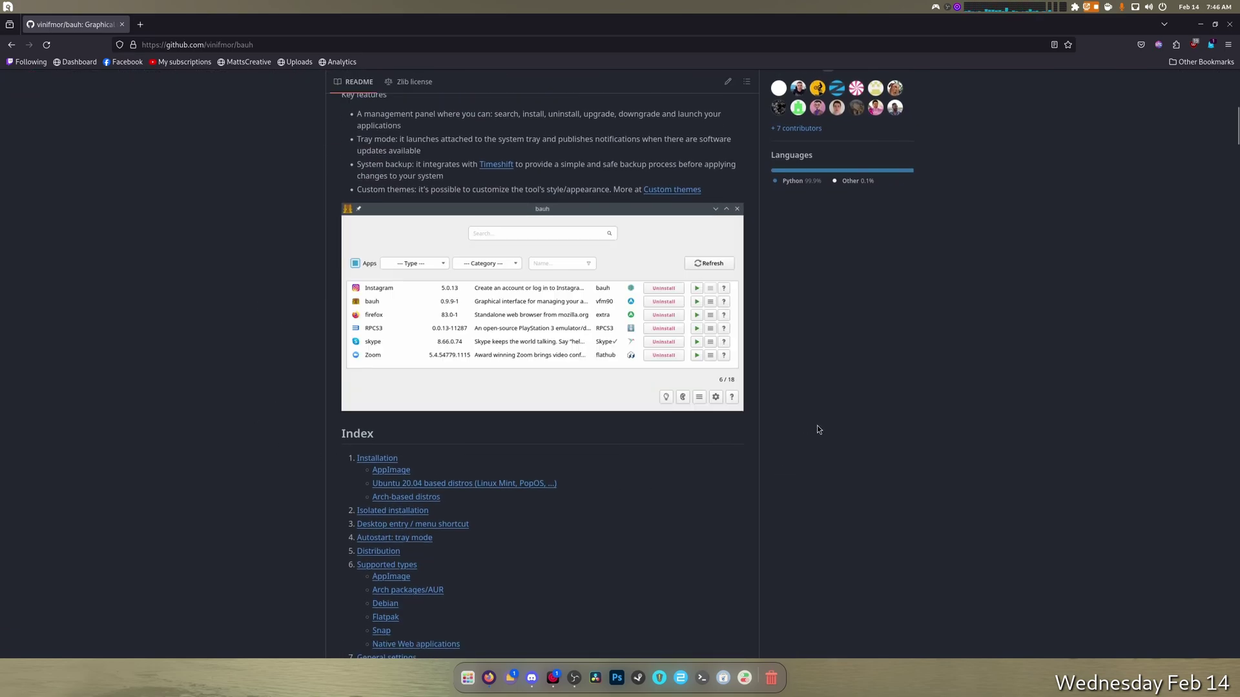
{"action": "scroll", "coordinate": [801, 425], "scroll_direction": "up", "scroll_amount": 2}
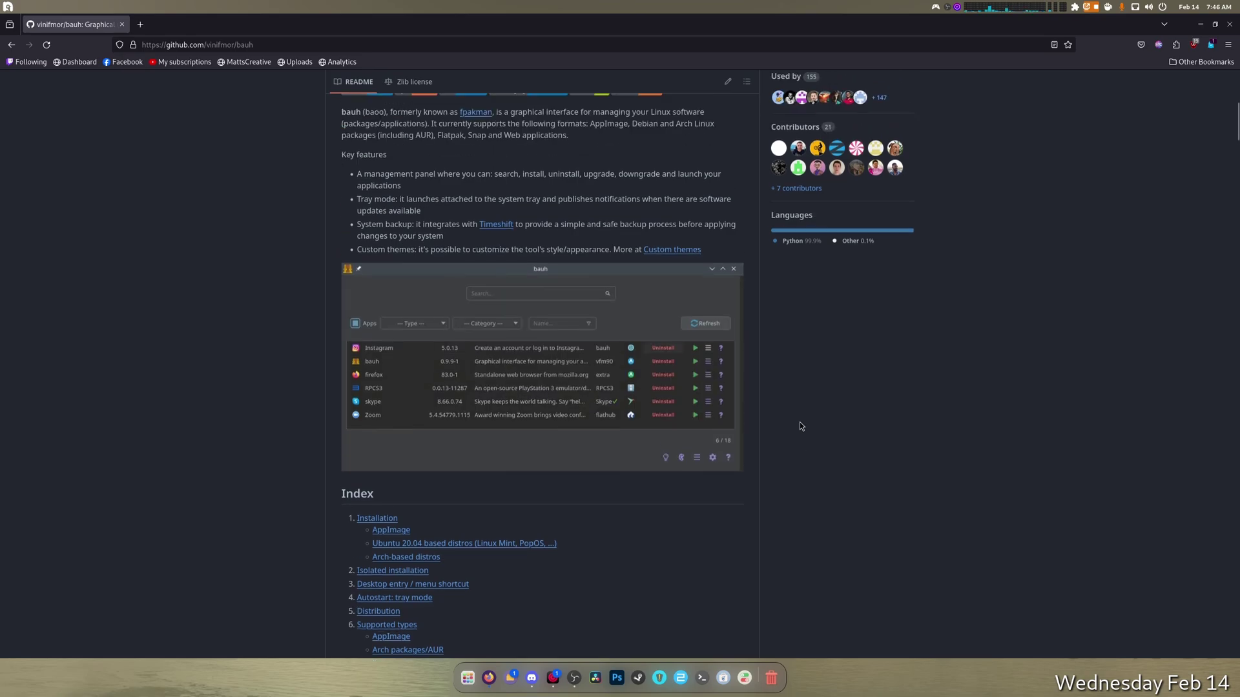
{"action": "scroll", "coordinate": [801, 388], "scroll_direction": "up", "scroll_amount": 5}
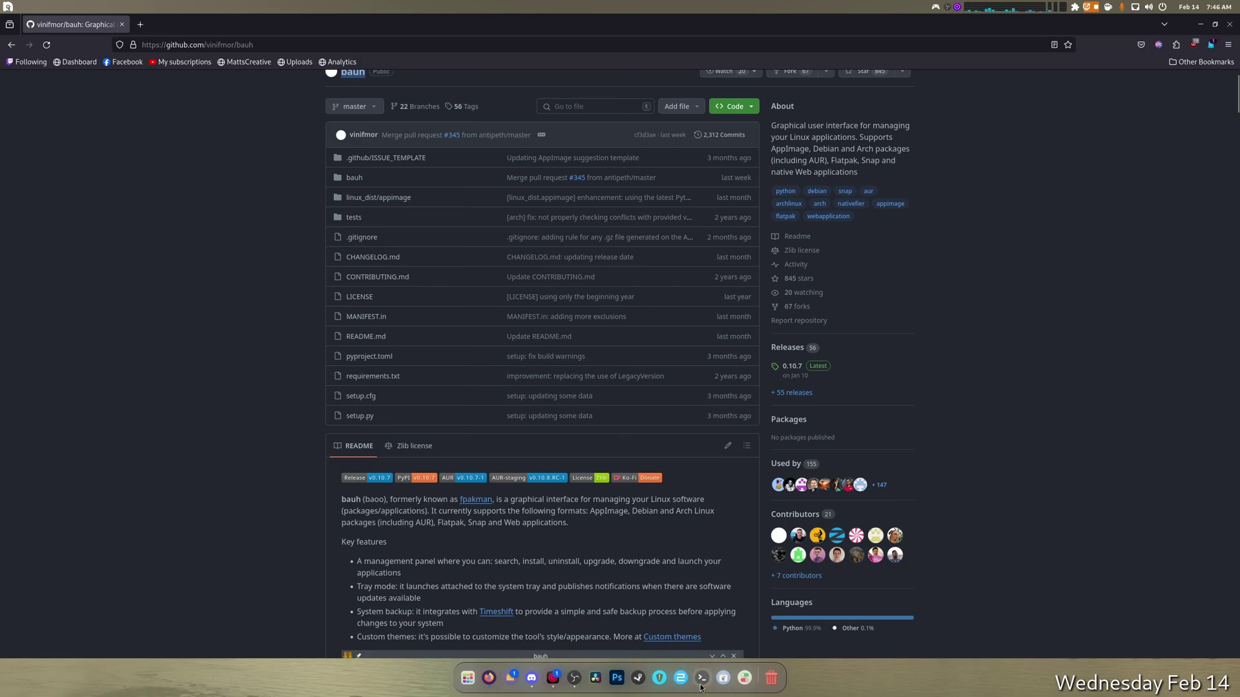
{"action": "scroll", "coordinate": [527, 535], "scroll_direction": "down", "scroll_amount": 6}
{"action": "scroll", "coordinate": [527, 532], "scroll_direction": "down", "scroll_amount": 10}
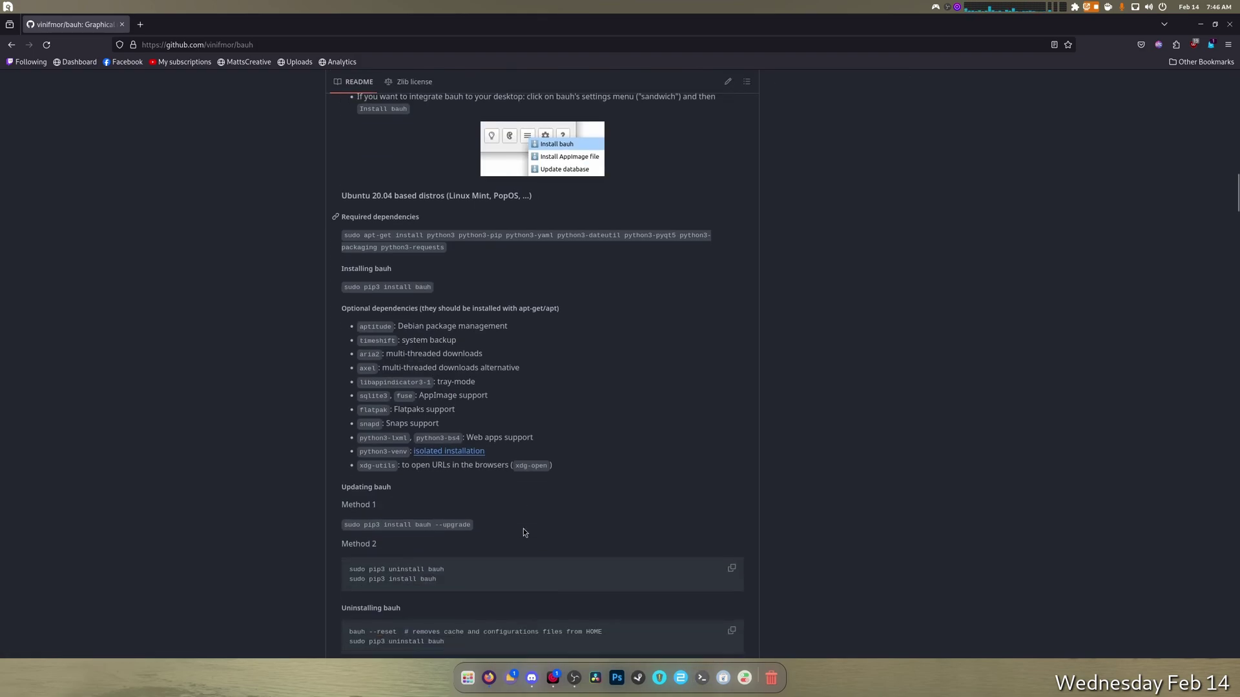
{"action": "scroll", "coordinate": [529, 446], "scroll_direction": "up", "scroll_amount": 1}
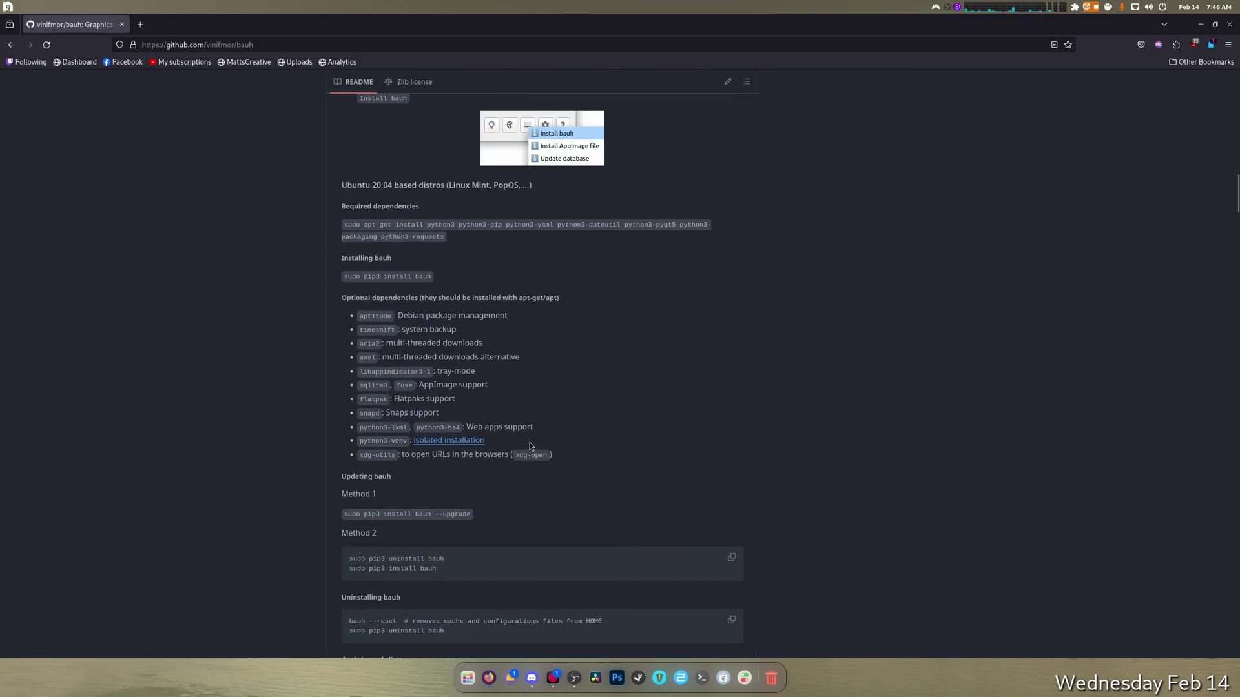
{"action": "scroll", "coordinate": [565, 483], "scroll_direction": "down", "scroll_amount": 5}
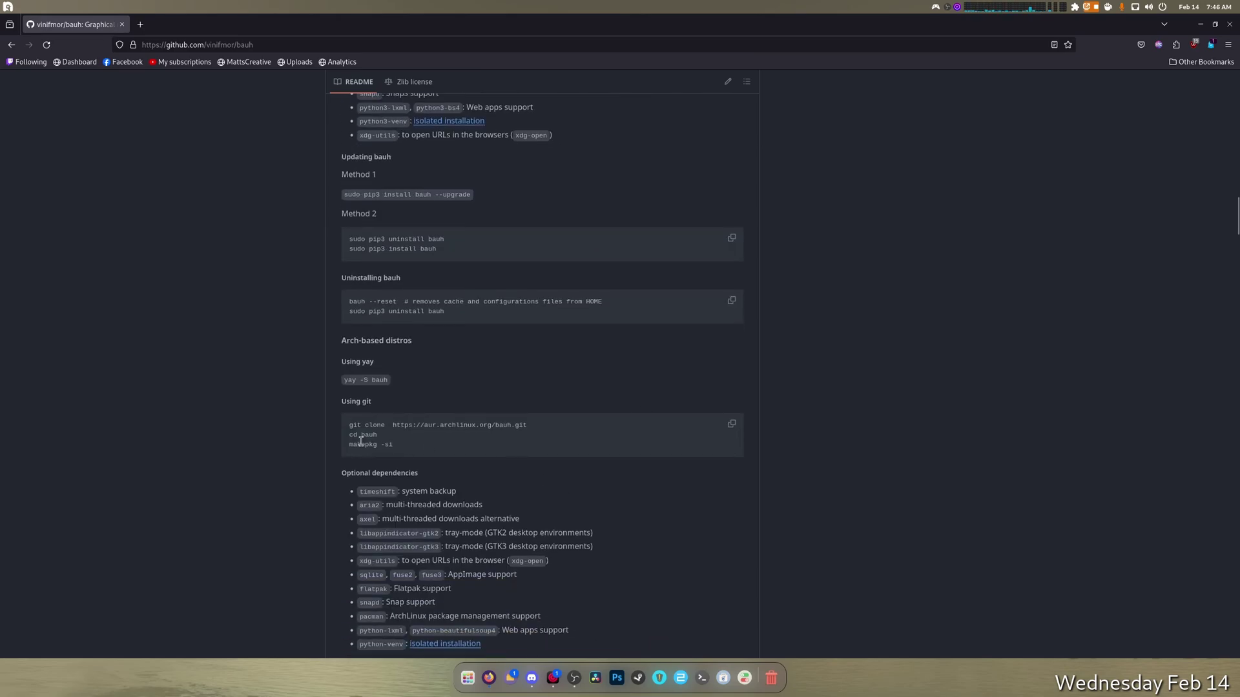
{"action": "scroll", "coordinate": [503, 415], "scroll_direction": "down", "scroll_amount": 9}
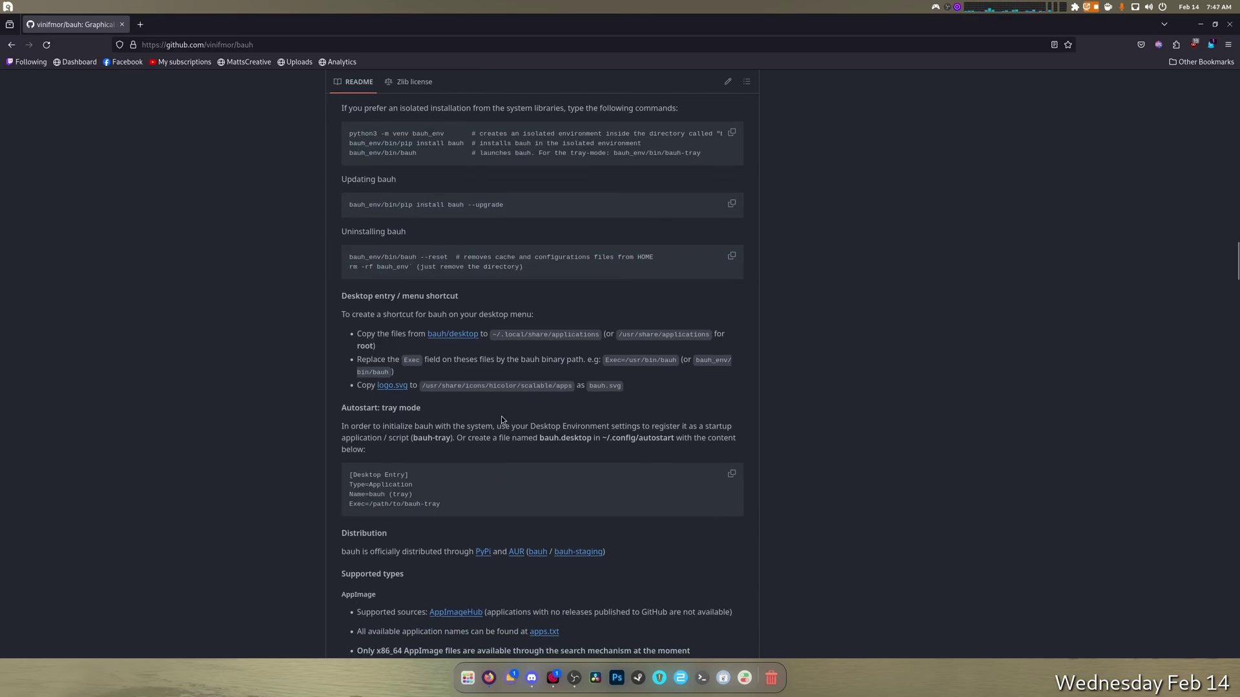
{"action": "scroll", "coordinate": [501, 416], "scroll_direction": "up", "scroll_amount": 10}
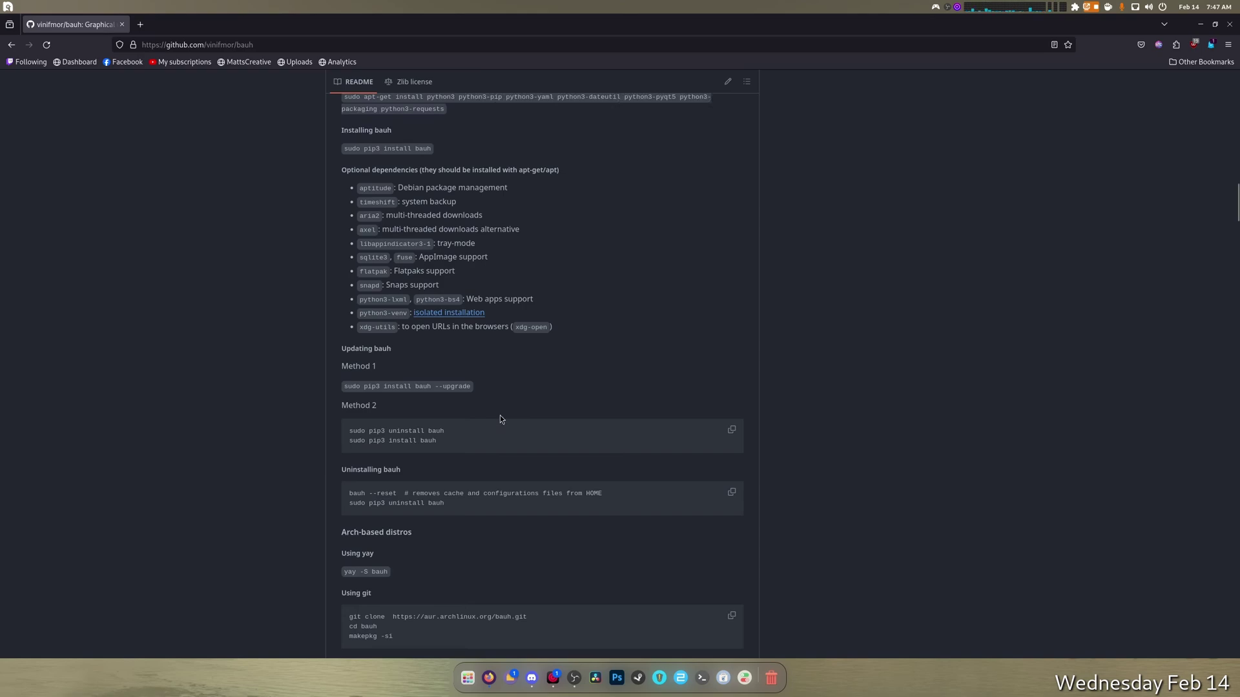
{"action": "left_click_drag", "start_coordinate": [448, 441], "coordinate": [345, 444]}
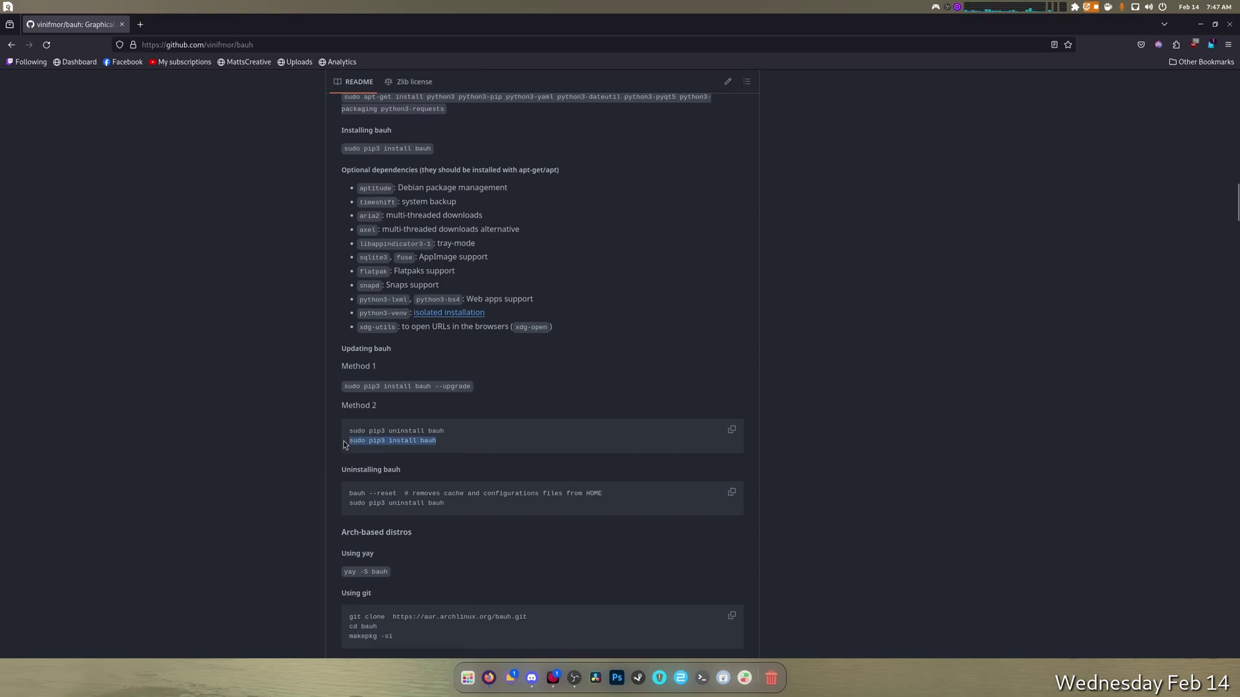
{"action": "left_click", "coordinate": [521, 417]}
Open a terminal, launch bauh with the command "bauh", and move its window clear of the terminal
{"action": "left_click", "coordinate": [701, 674]}
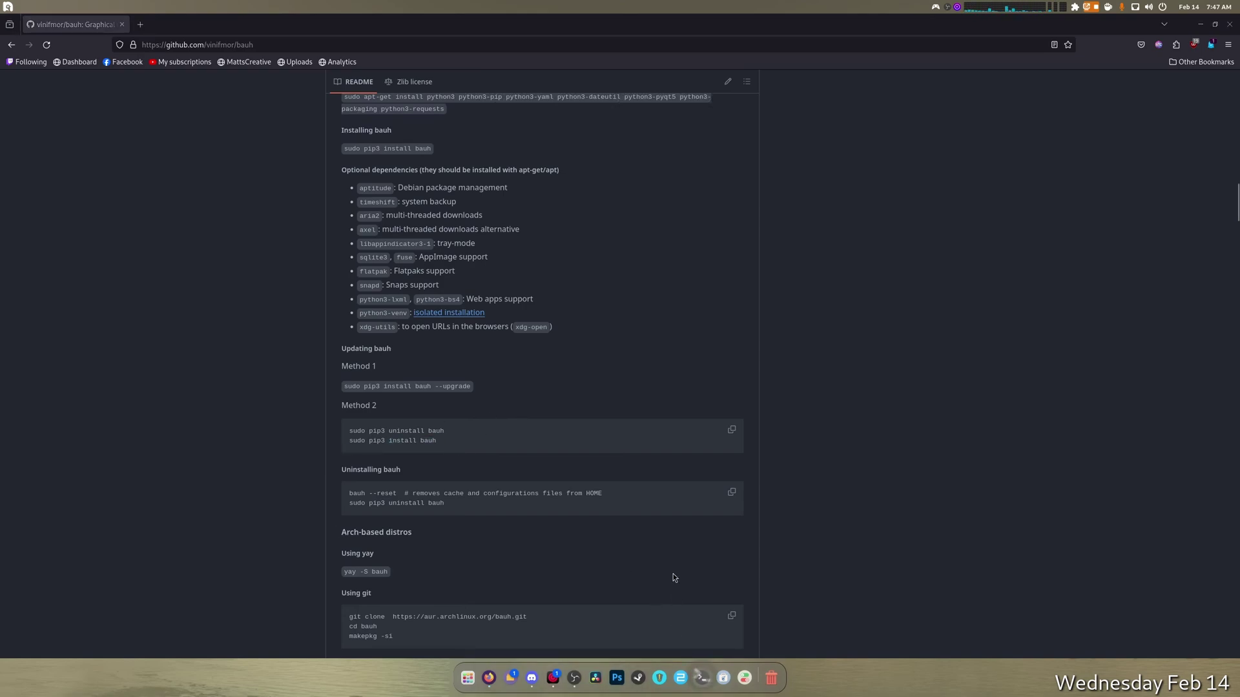
{"action": "type", "text": "bauh"}
{"action": "key", "text": "Return"}
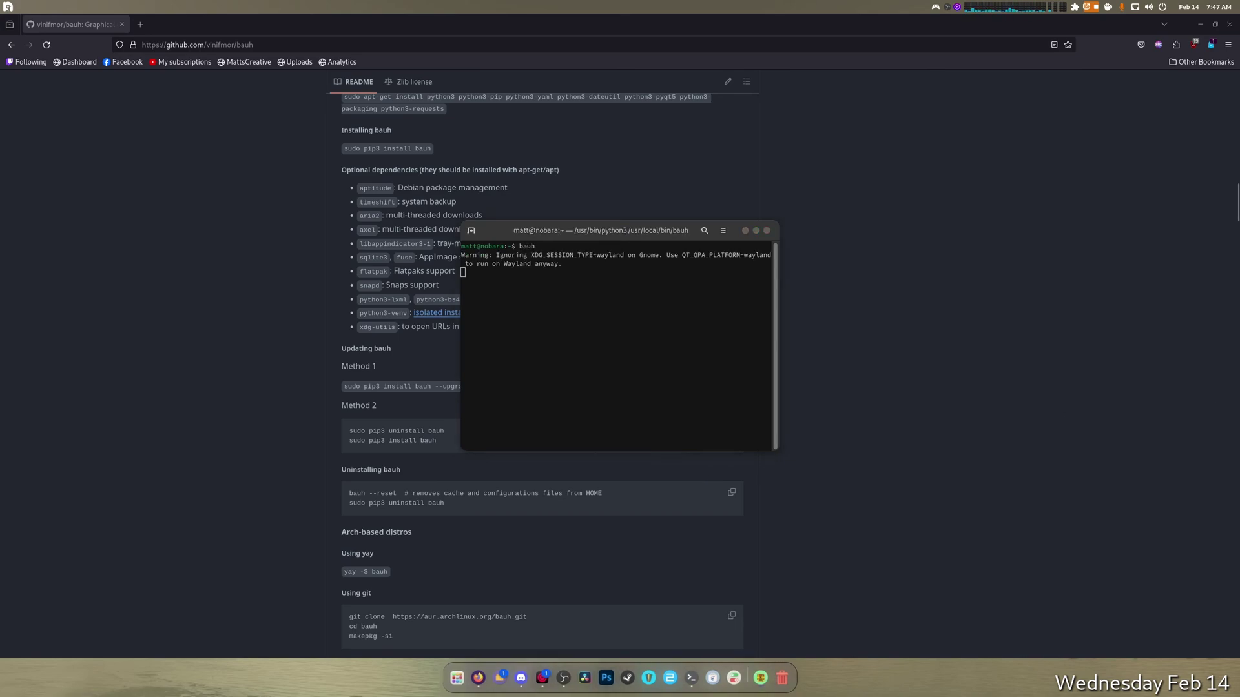
{"action": "left_click_drag", "start_coordinate": [748, 90], "coordinate": [166, 80]}
Go through the installed apps from PCSX2, OBS Studio and Extension Manager up to Cider, checking their details
{"action": "left_click", "coordinate": [67, 225]}
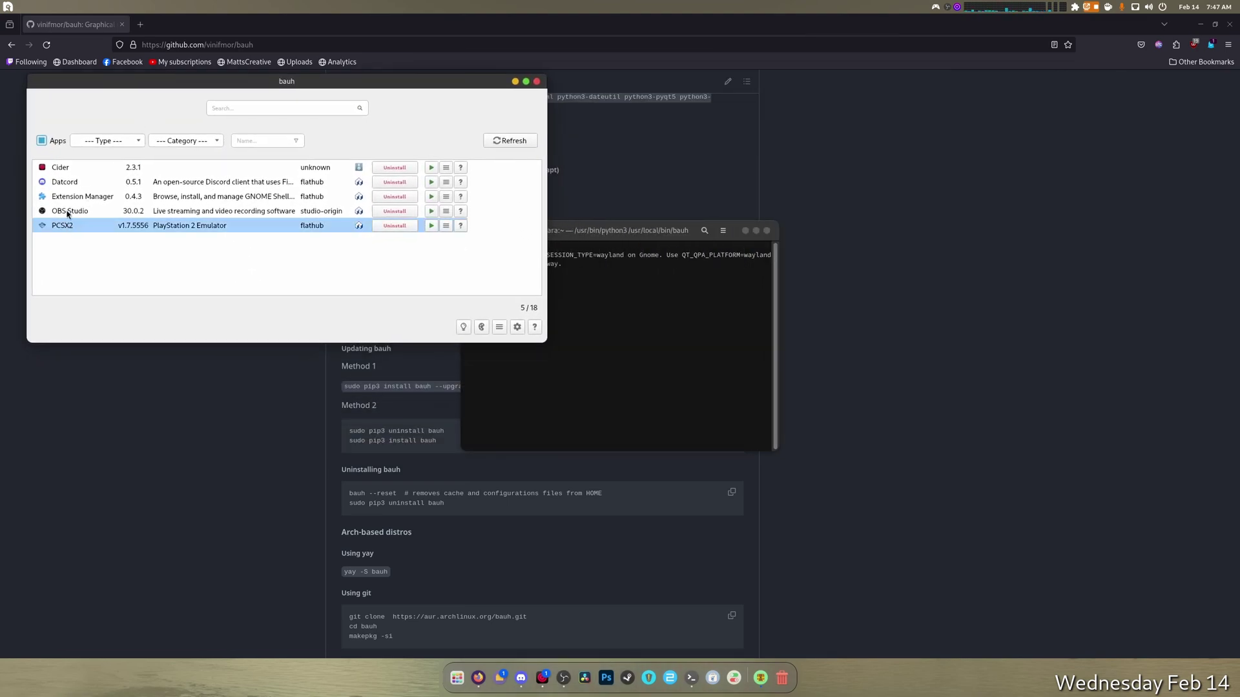
{"action": "left_click", "coordinate": [69, 212]}
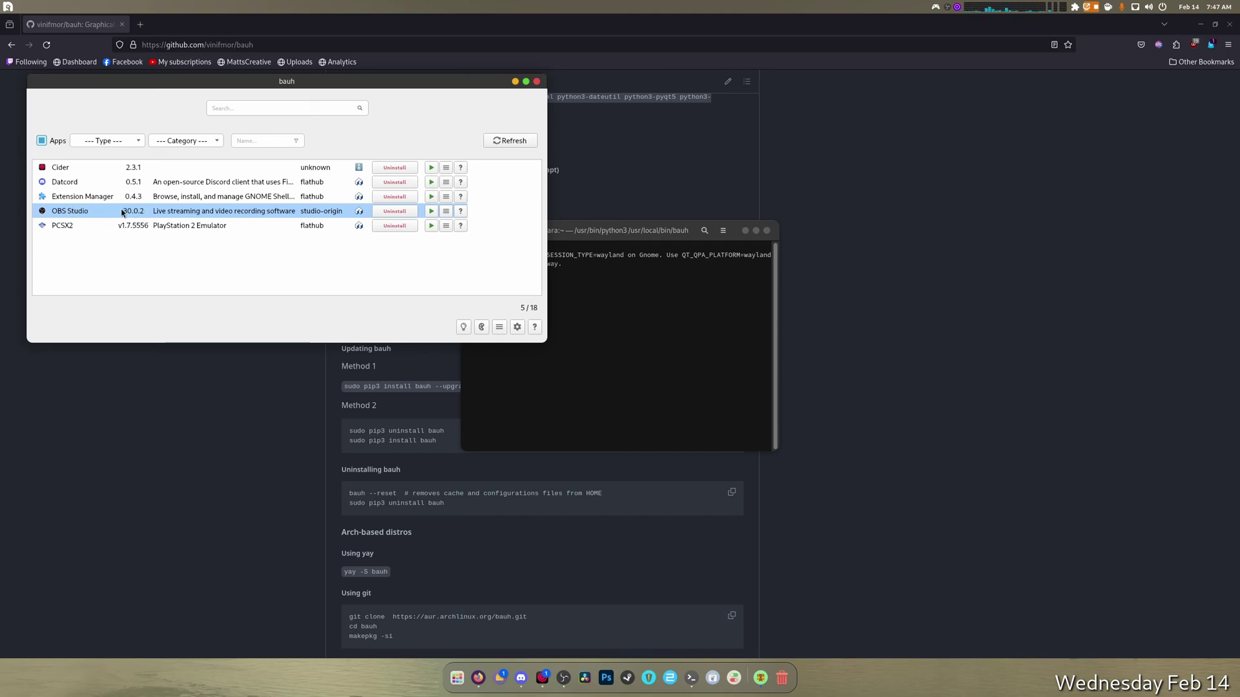
{"action": "left_click", "coordinate": [73, 199]}
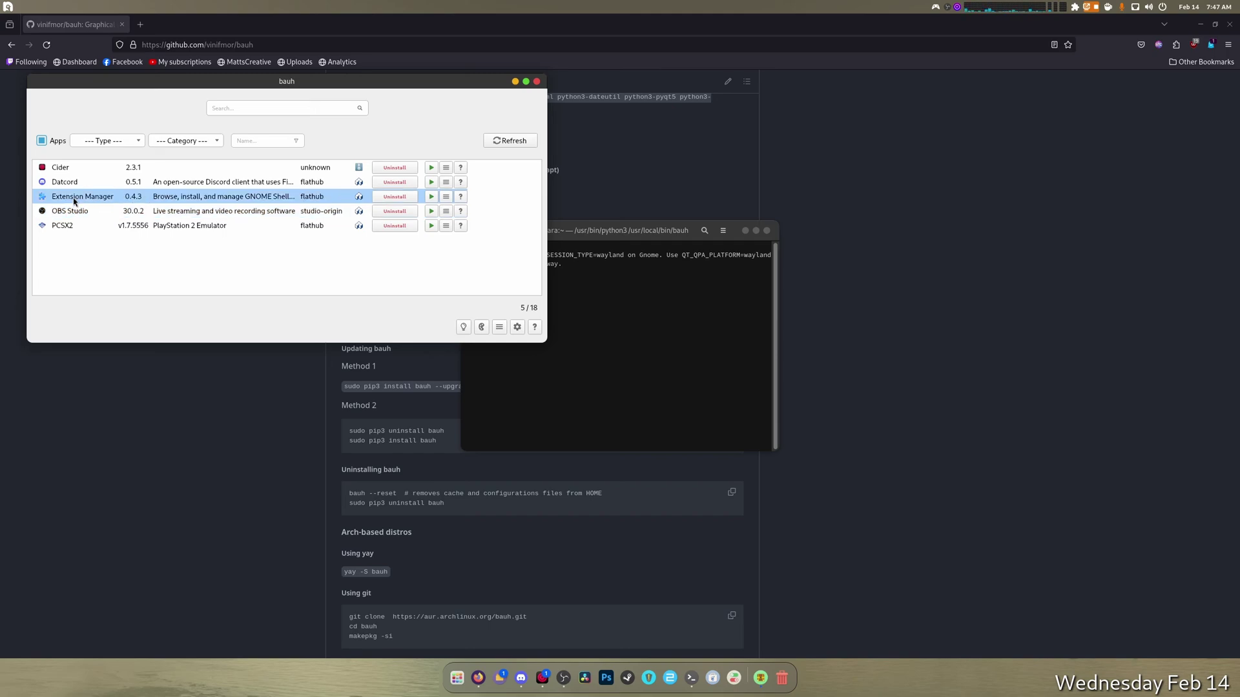
{"action": "key", "text": "Up"}
{"action": "key", "text": "Up"}
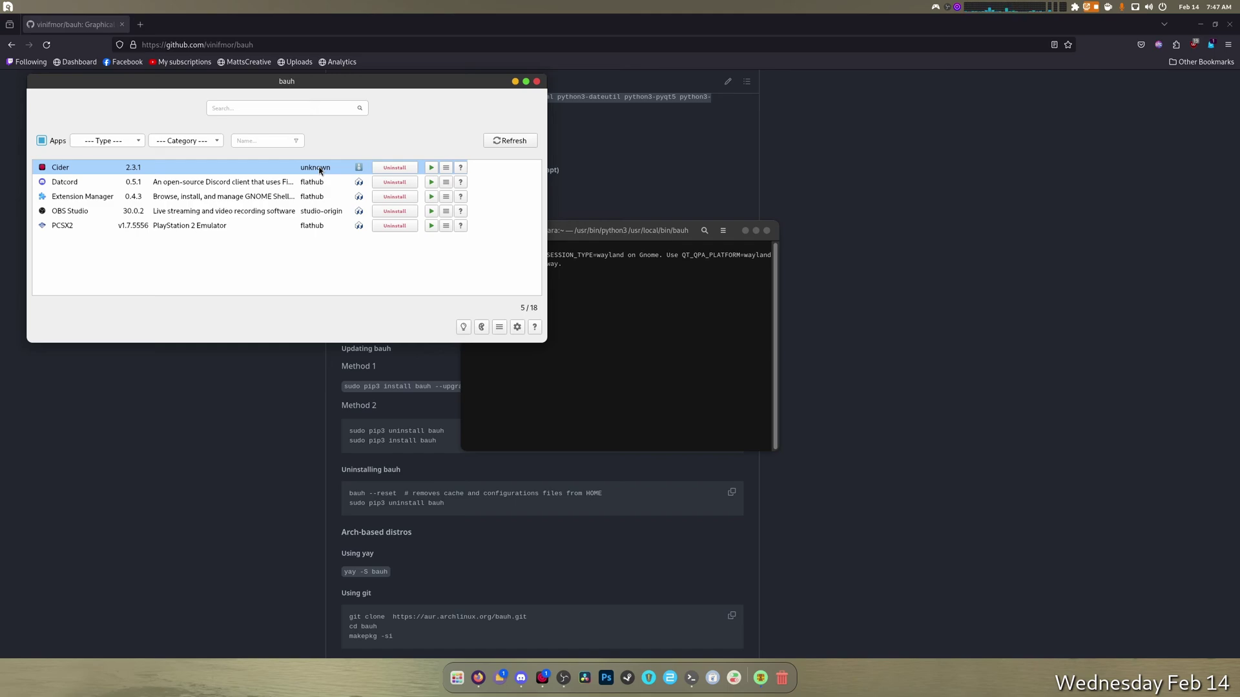
Look over bauh's extra actions, such as installing an AppImage file or a web application, and the options of a docked app
{"action": "left_click", "coordinate": [499, 327]}
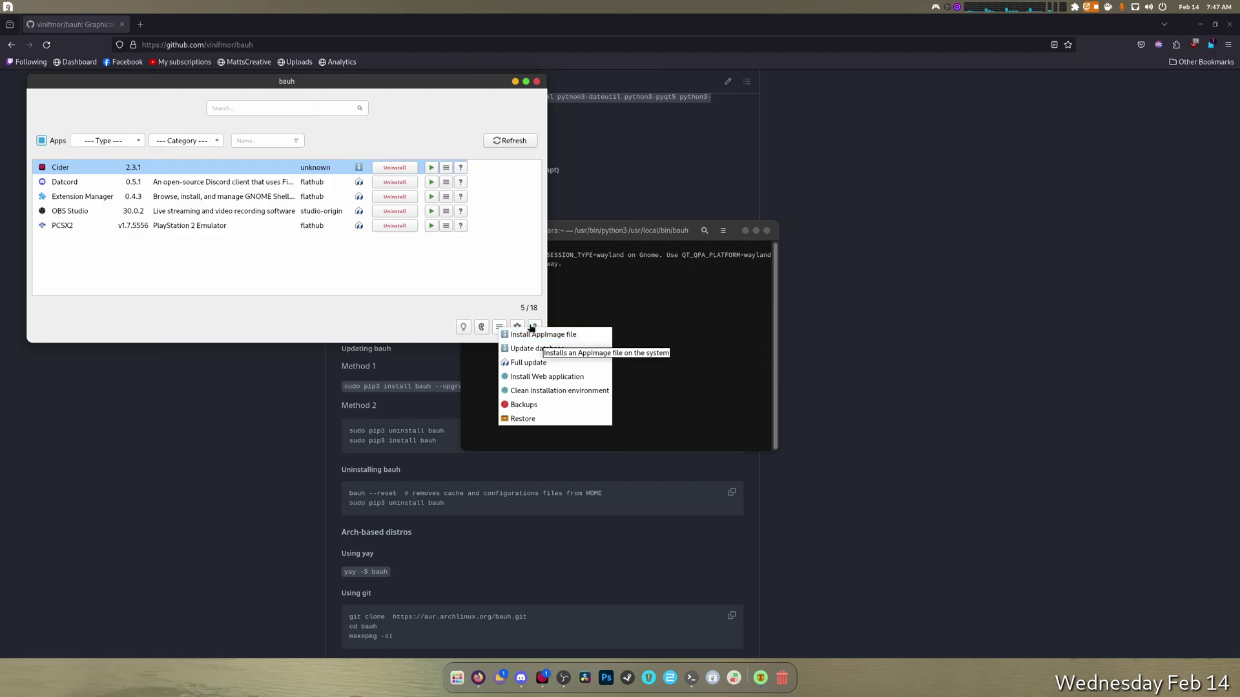
{"action": "left_click", "coordinate": [305, 318]}
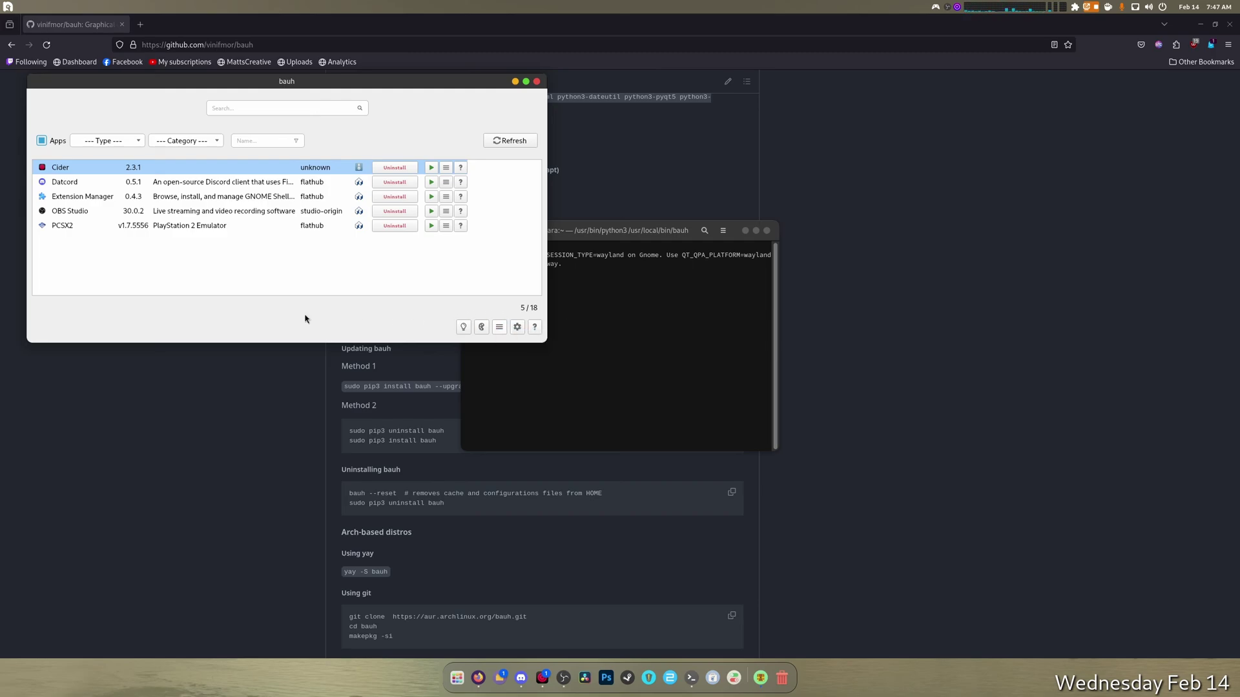
{"action": "right_click", "coordinate": [541, 681]}
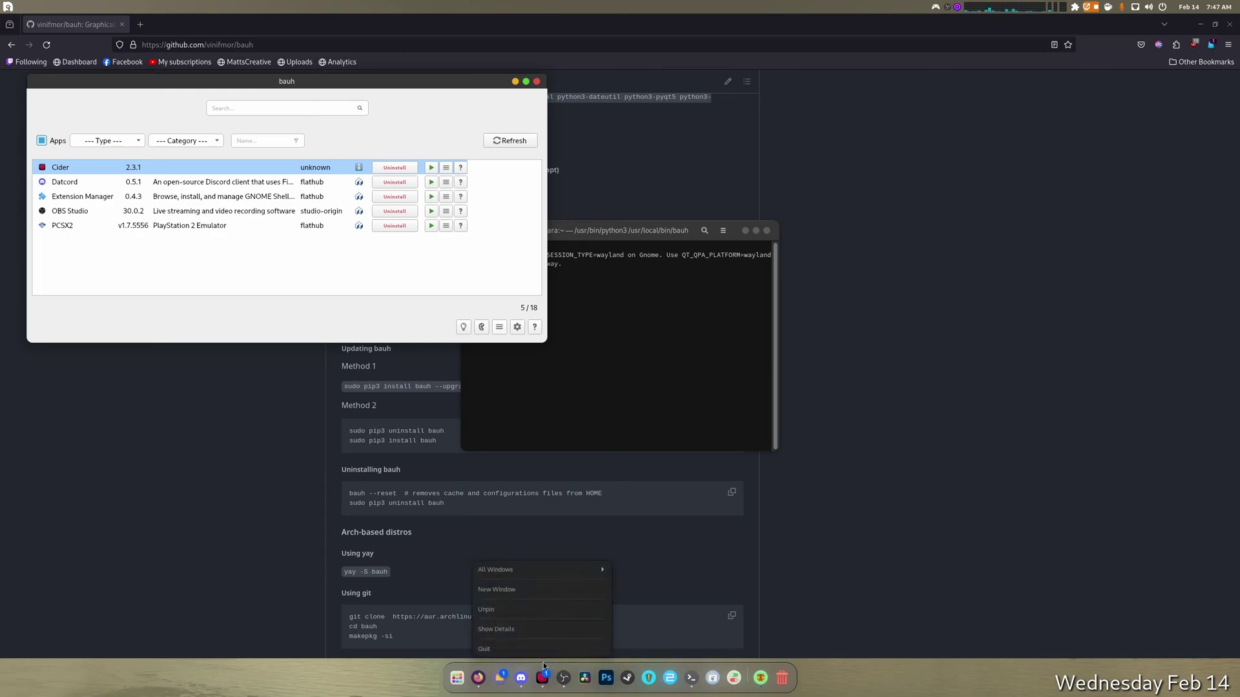
{"action": "left_click", "coordinate": [290, 321]}
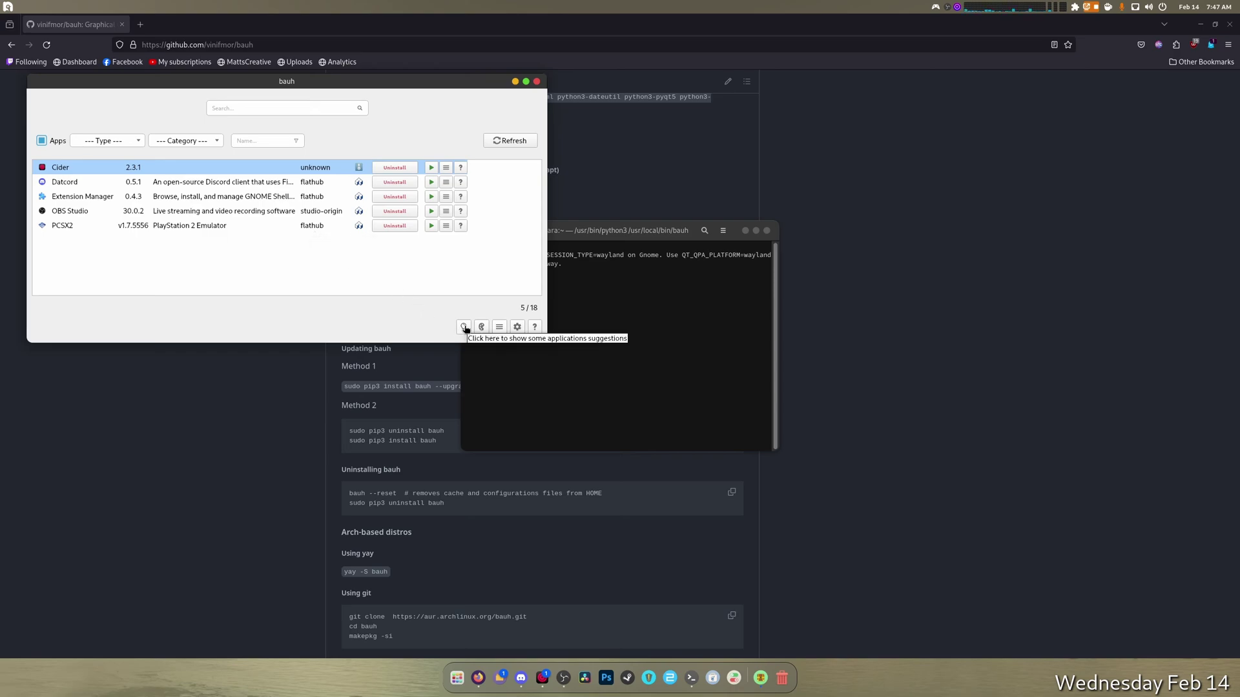
Try the Knight theme in bauh, switch the theme to Darcula, and move the window slightly
{"action": "left_click", "coordinate": [482, 330]}
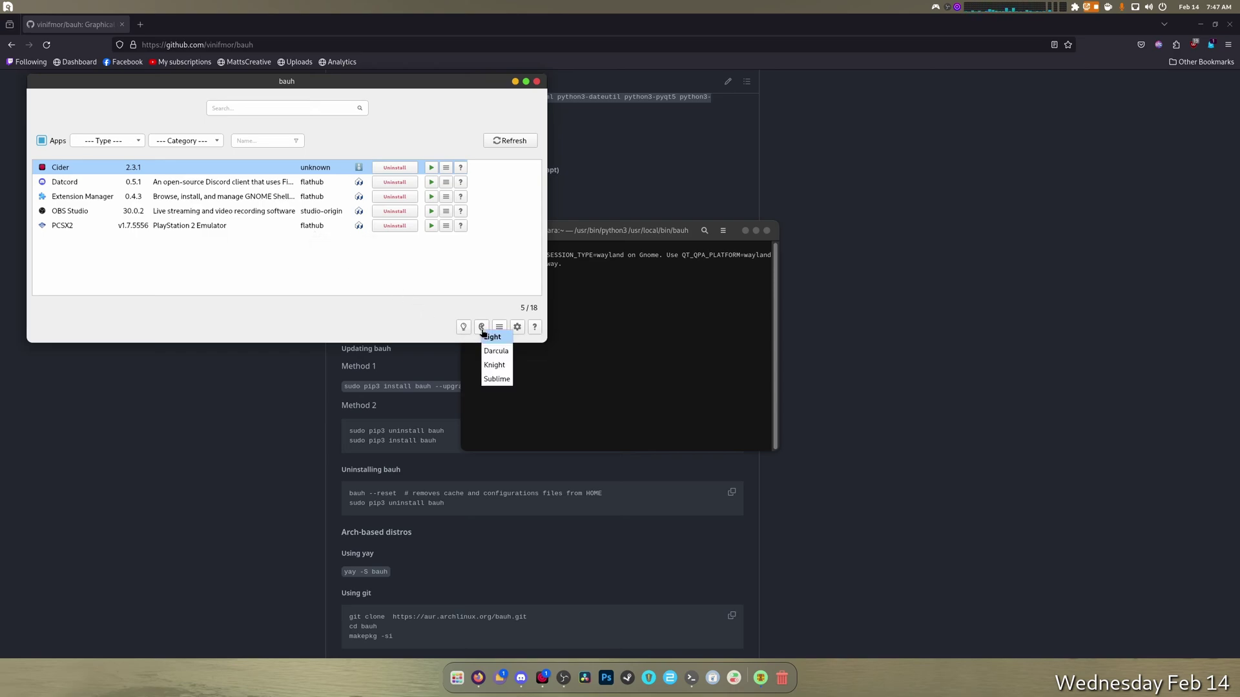
{"action": "left_click", "coordinate": [494, 366]}
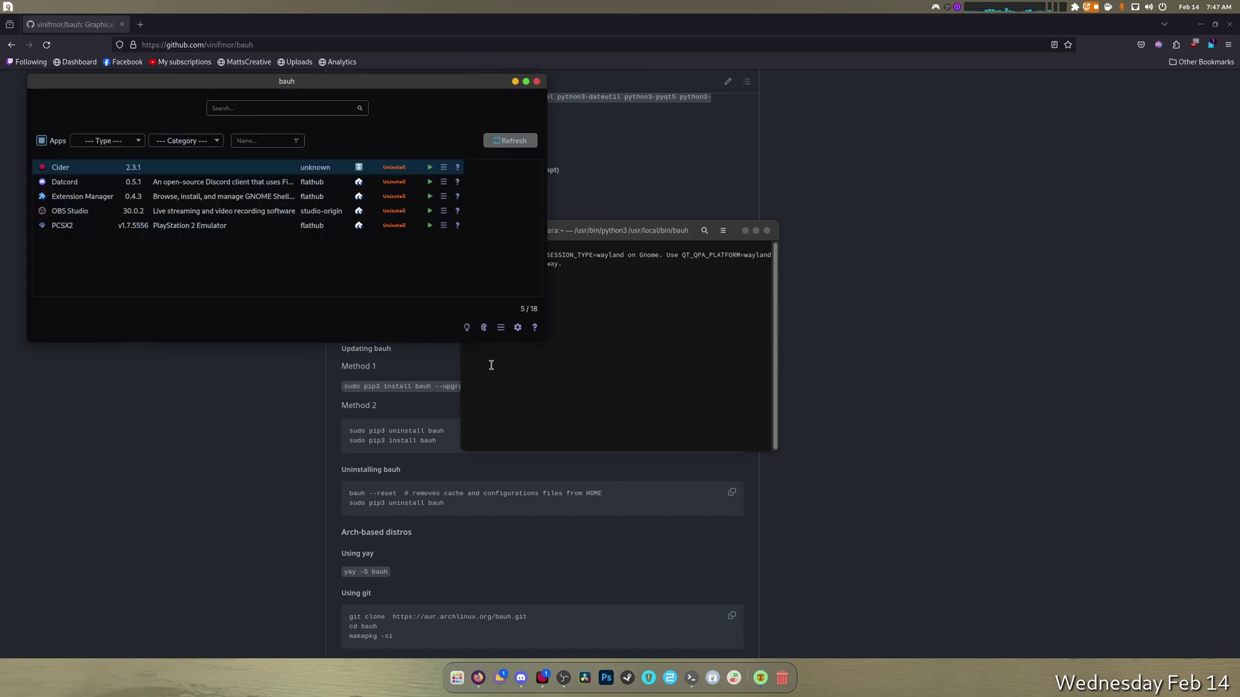
{"action": "left_click", "coordinate": [483, 328]}
{"action": "left_click", "coordinate": [492, 352]}
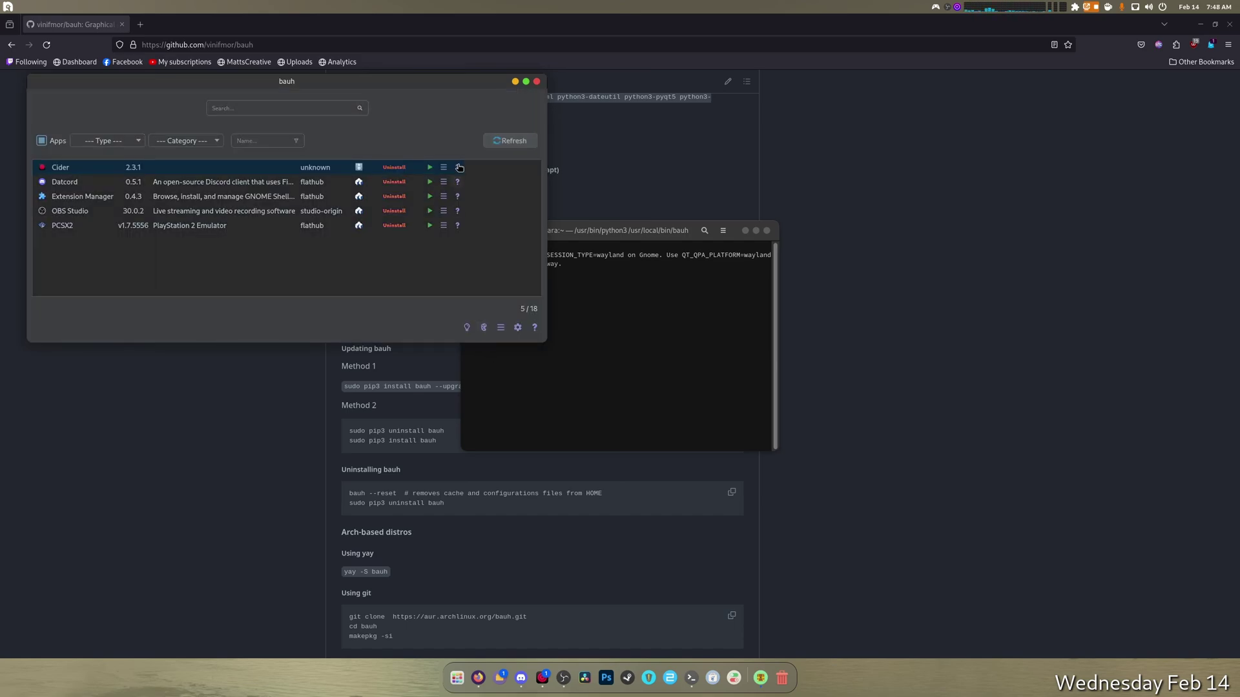
{"action": "mouse_move", "coordinate": [369, 86]}
{"action": "left_mouse_down"}
{"action": "mouse_move", "coordinate": [378, 155]}
{"action": "mouse_move", "coordinate": [365, 98]}
{"action": "left_mouse_up"}
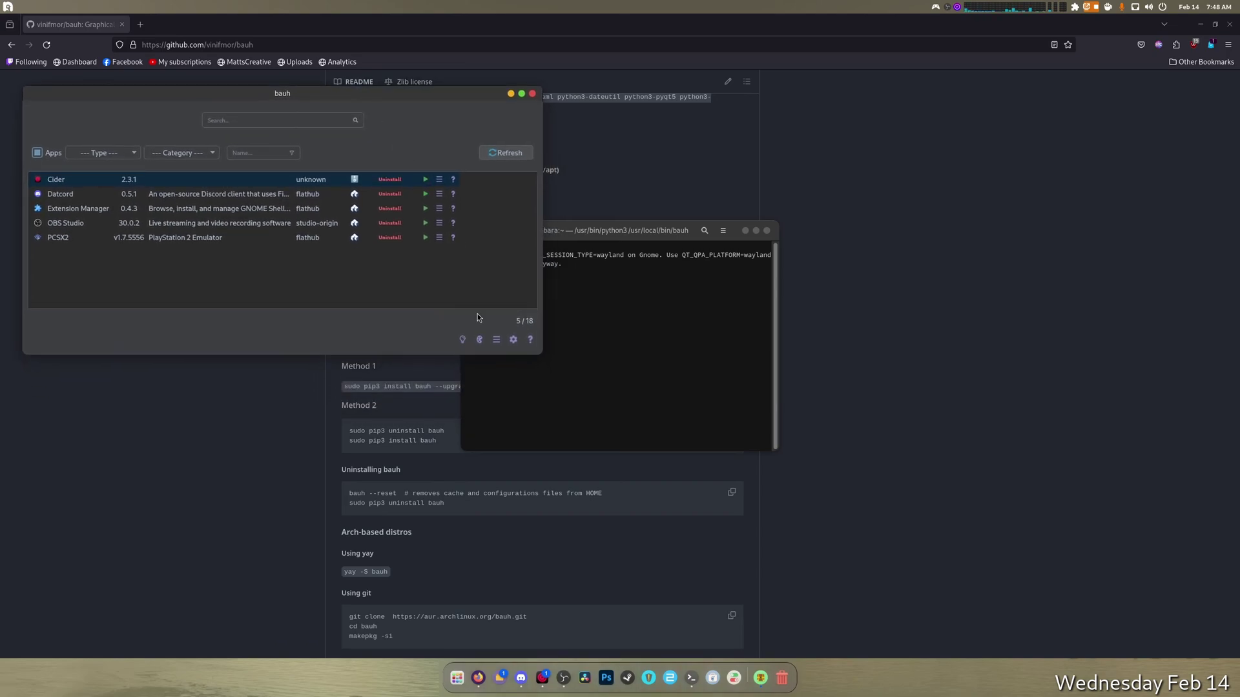
Open bauh's settings, move them beside the app list, and review the Types, General, Interface and Tray options
{"action": "left_click", "coordinate": [515, 341]}
{"action": "left_click_drag", "start_coordinate": [603, 208], "coordinate": [483, 116]}
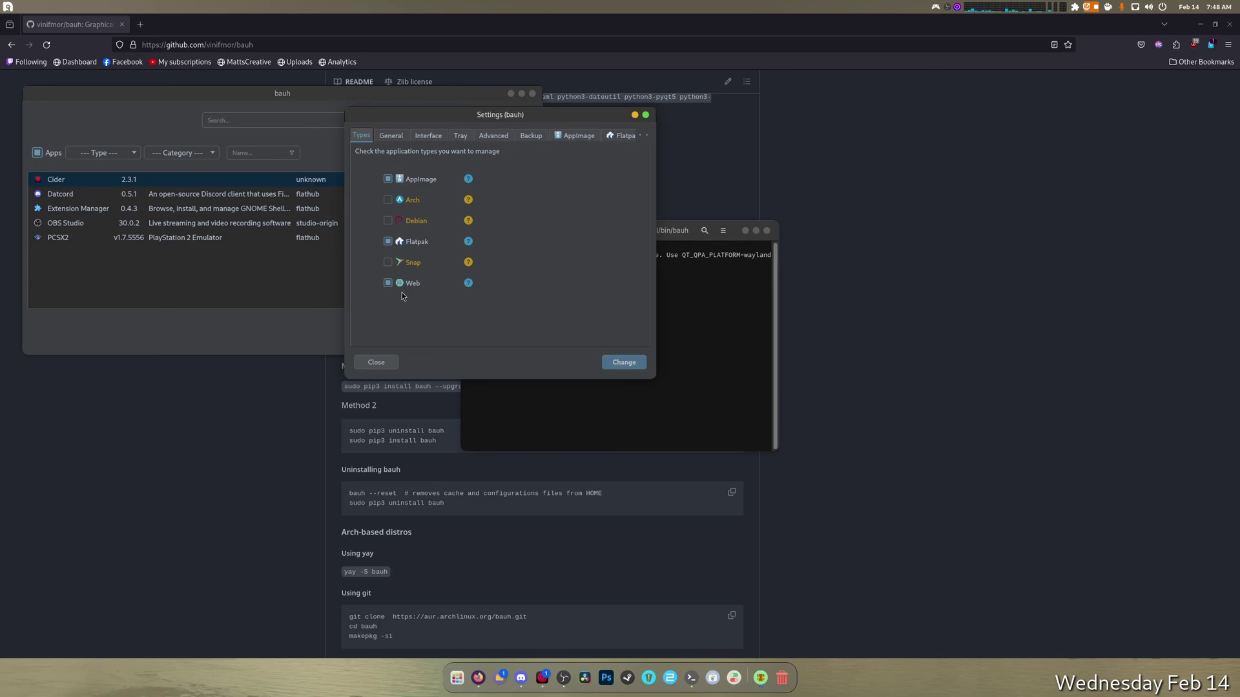
{"action": "left_click", "coordinate": [393, 136]}
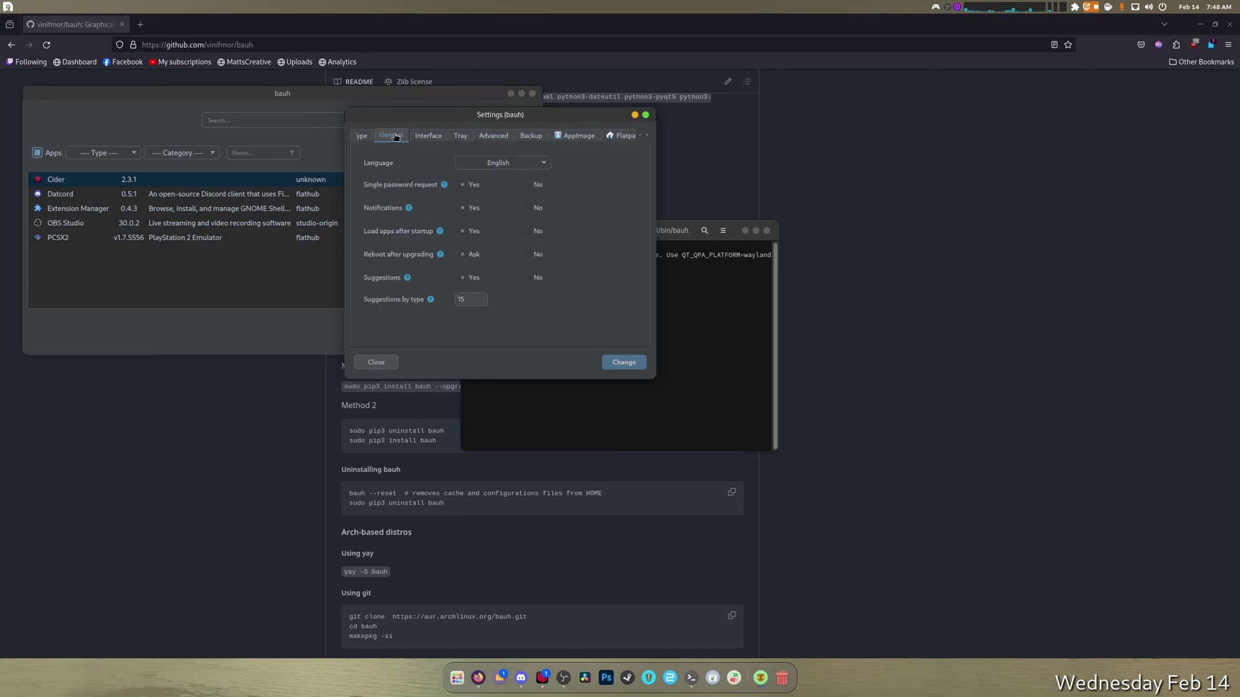
{"action": "left_click", "coordinate": [443, 140]}
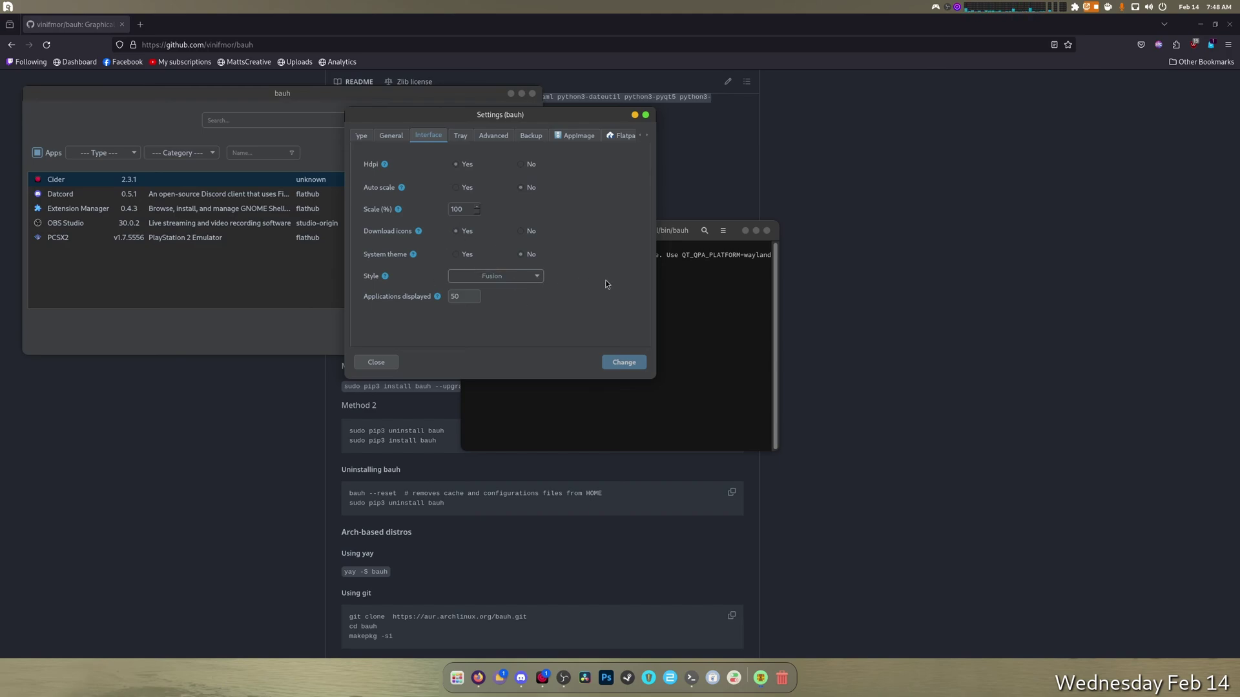
{"action": "left_click", "coordinate": [467, 138]}
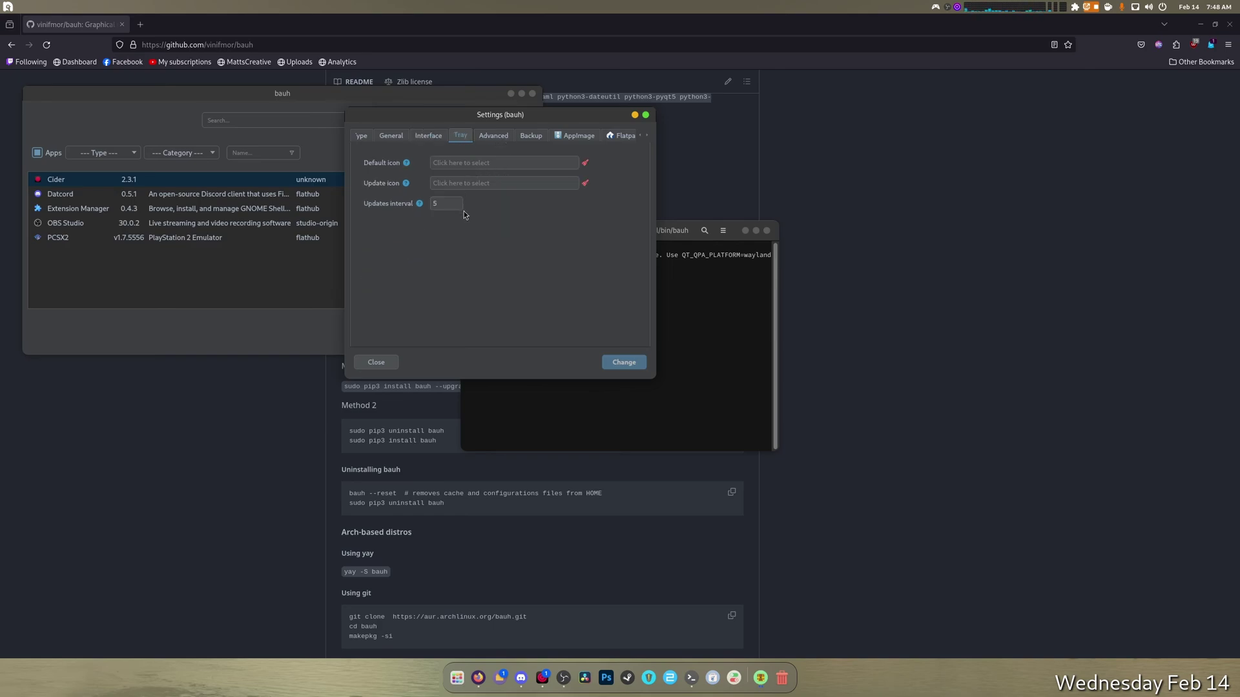
Review the Advanced, Backup, AppImage, Flatpak and Web settings, and close the settings without applying changes
{"action": "left_click", "coordinate": [494, 136]}
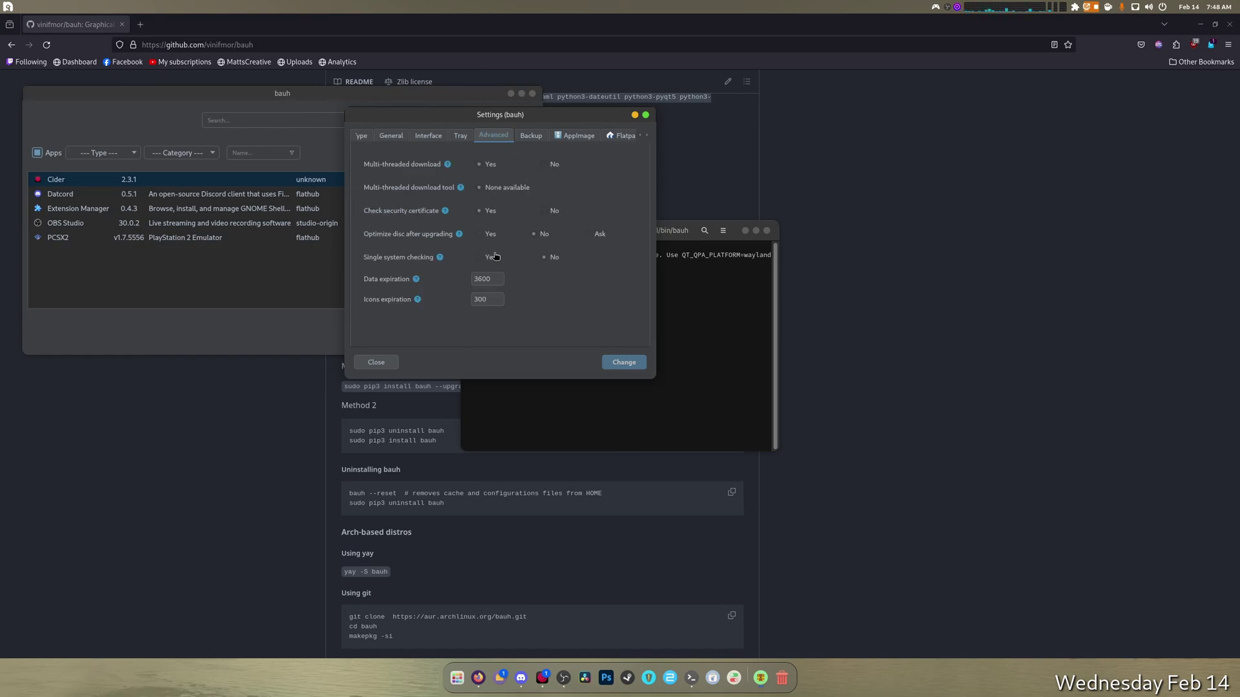
{"action": "left_click", "coordinate": [531, 135]}
{"action": "left_click", "coordinate": [575, 136]}
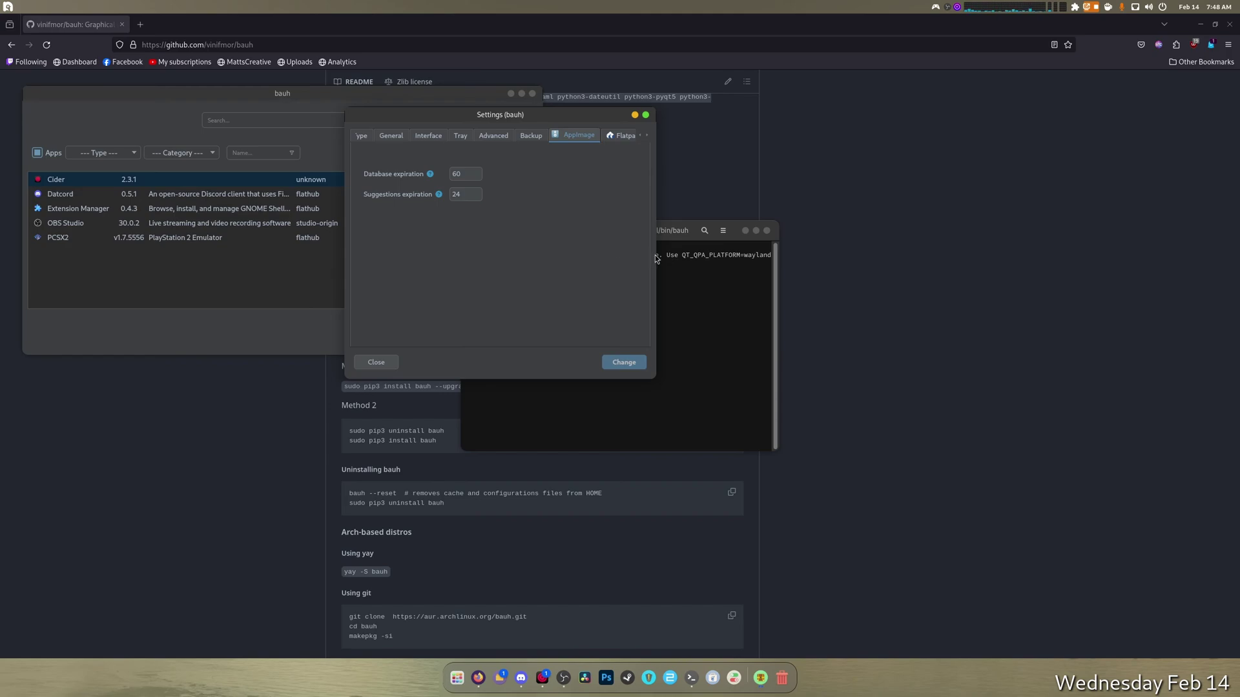
{"action": "left_click", "coordinate": [622, 137]}
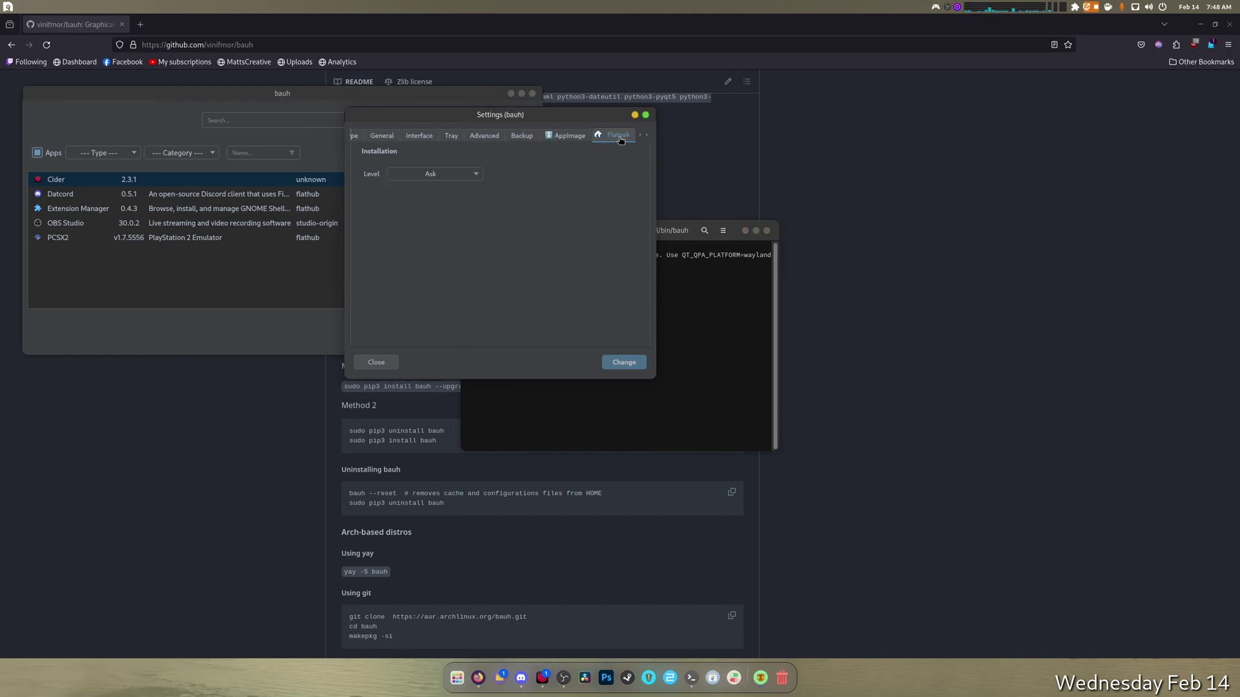
{"action": "left_click", "coordinate": [648, 139]}
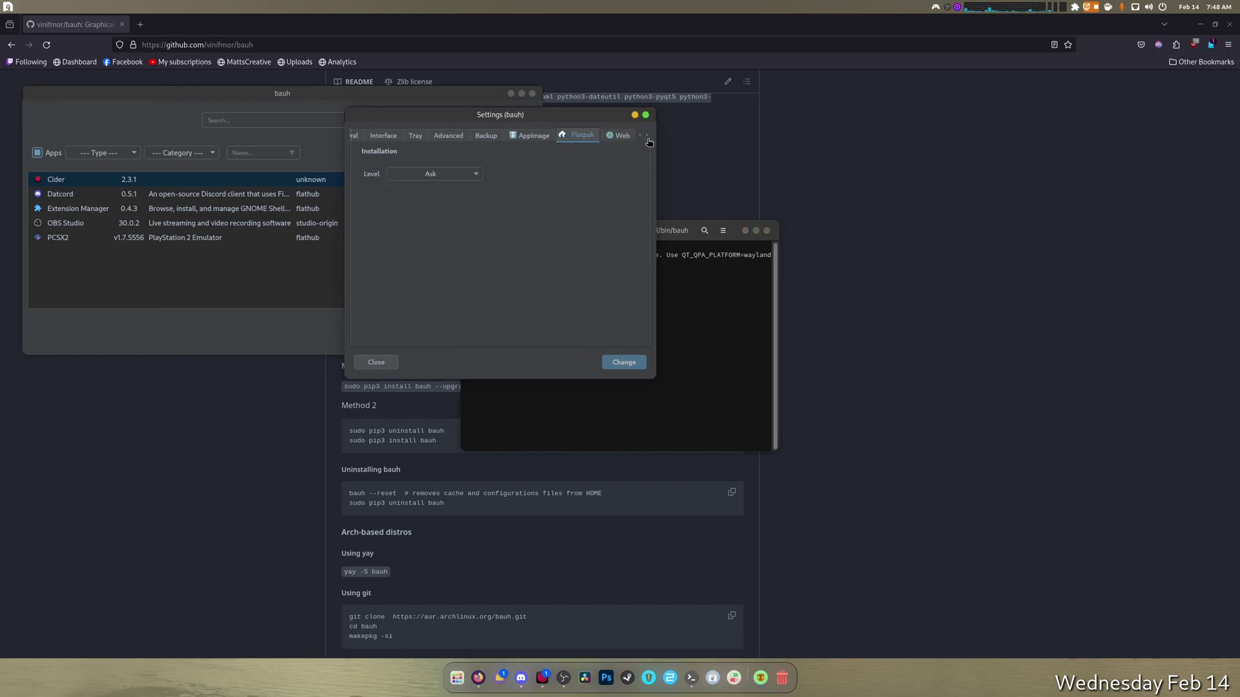
{"action": "left_click", "coordinate": [616, 137]}
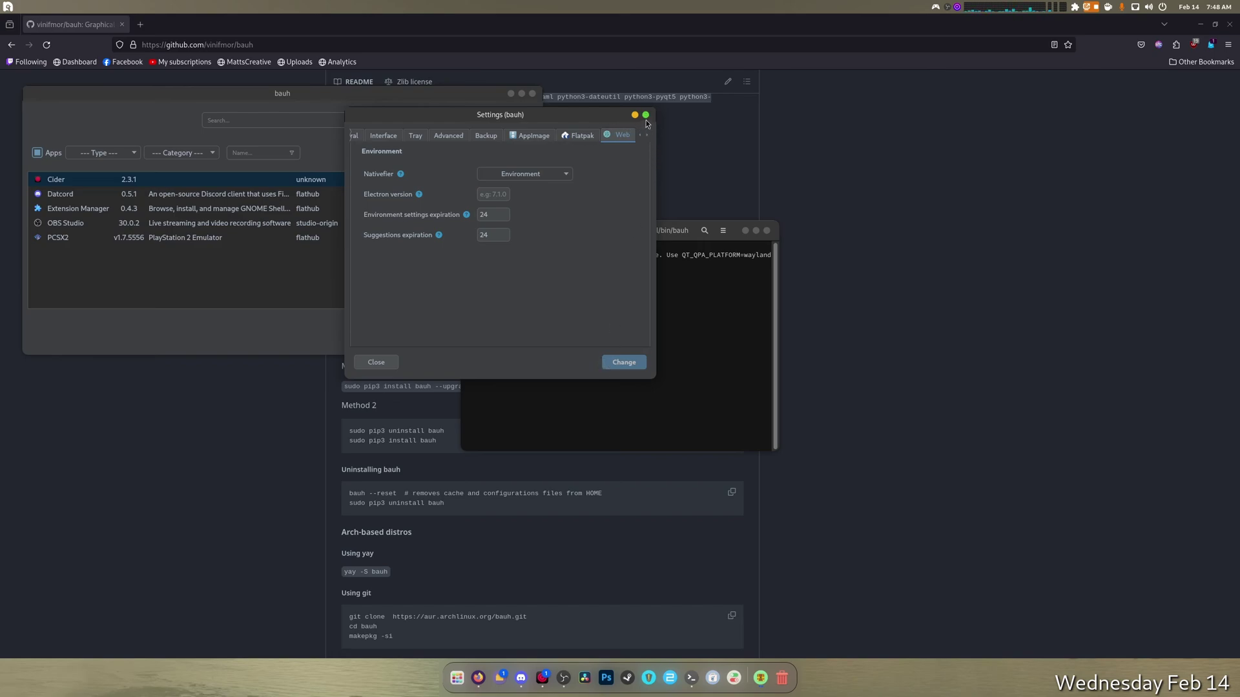
{"action": "left_click", "coordinate": [392, 359]}
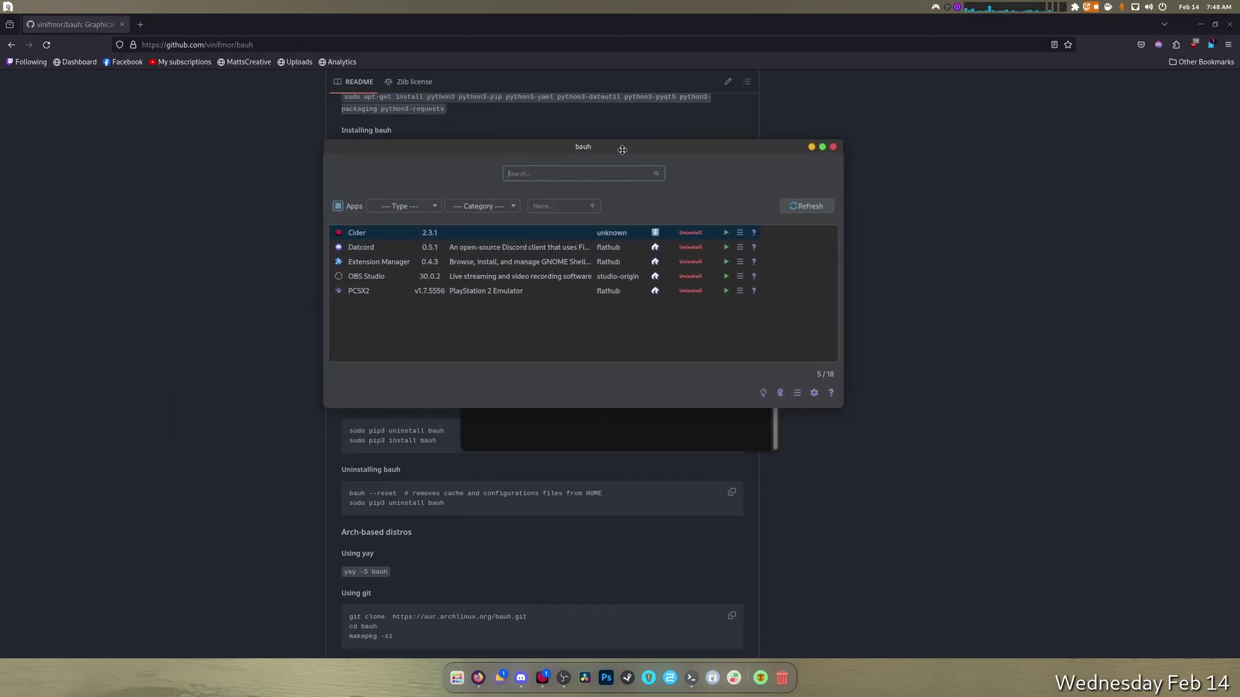
Return to the bauh README and read the isolated installation, desktop entry, tray autostart and supported AppImage sections
{"action": "scroll", "coordinate": [834, 463], "scroll_direction": "down", "scroll_amount": 2}
{"action": "left_click", "coordinate": [834, 462]}
{"action": "scroll", "coordinate": [834, 462], "scroll_direction": "down", "scroll_amount": 10}
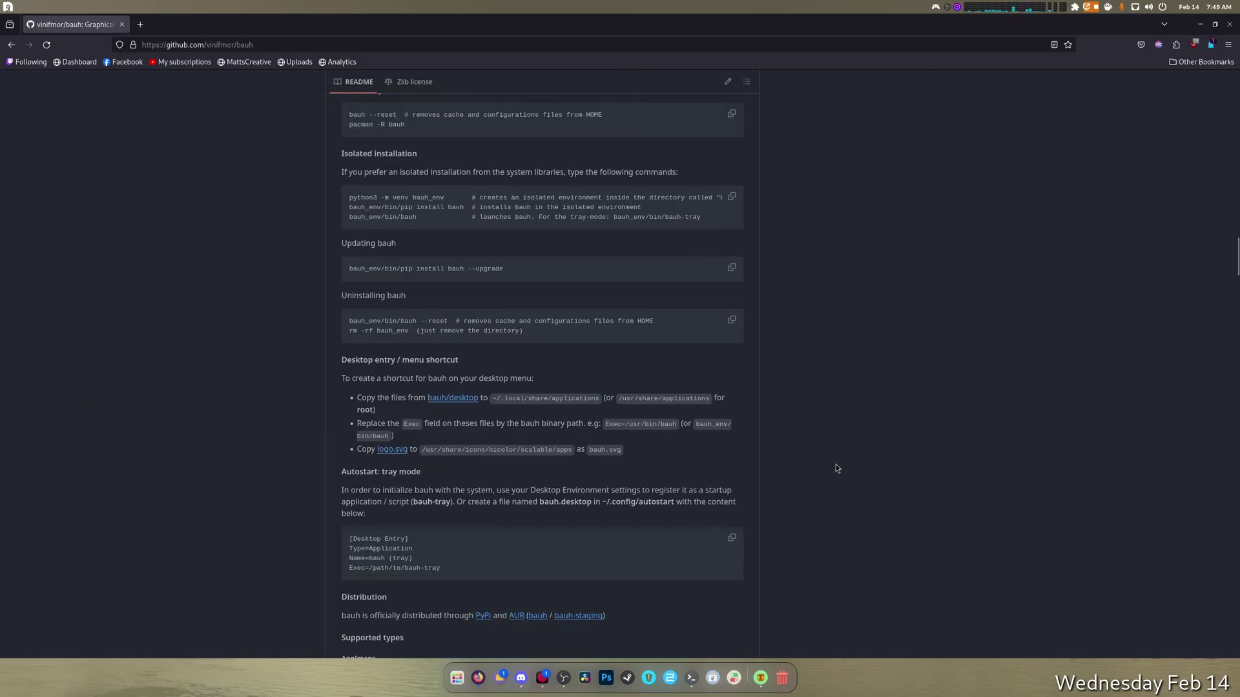
{"action": "scroll", "coordinate": [836, 463], "scroll_direction": "down", "scroll_amount": 4}
{"action": "scroll", "coordinate": [836, 463], "scroll_direction": "up", "scroll_amount": 2}
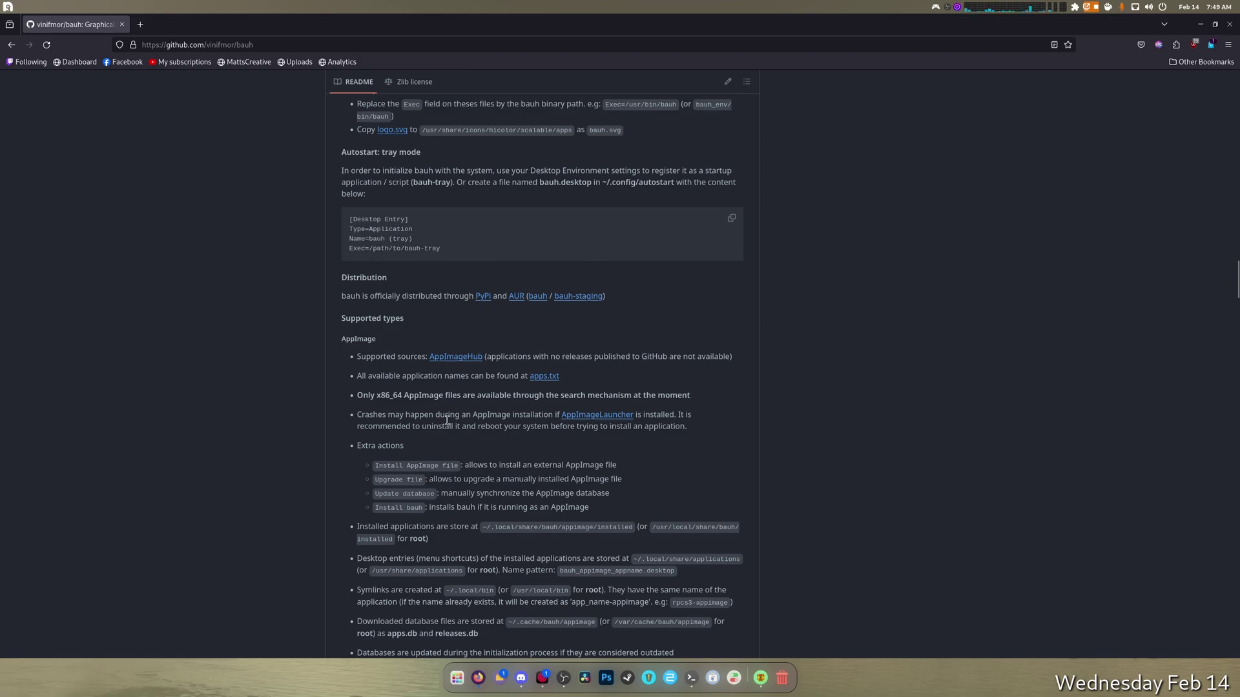
{"action": "scroll", "coordinate": [422, 391], "scroll_direction": "down", "scroll_amount": 5}
{"action": "scroll", "coordinate": [421, 391], "scroll_direction": "up", "scroll_amount": 7}
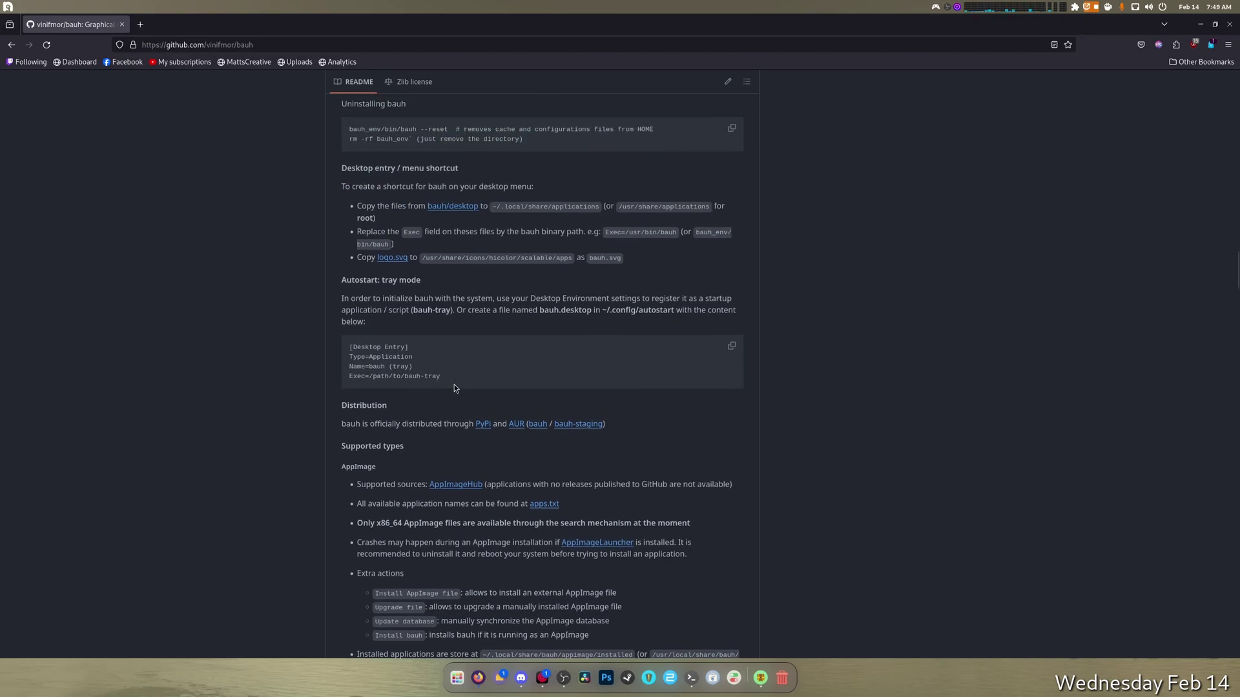
Copy the whole [Desktop Entry] code block from the README's tray-mode autostart section
{"action": "left_click_drag", "start_coordinate": [455, 385], "coordinate": [344, 345]}
{"action": "right_click", "coordinate": [376, 349]}
{"action": "left_click", "coordinate": [416, 359]}
Switch to the file manager and go from Home to the .local/share/applications folder, checking .local/bin on the way
{"action": "left_click", "coordinate": [500, 677]}
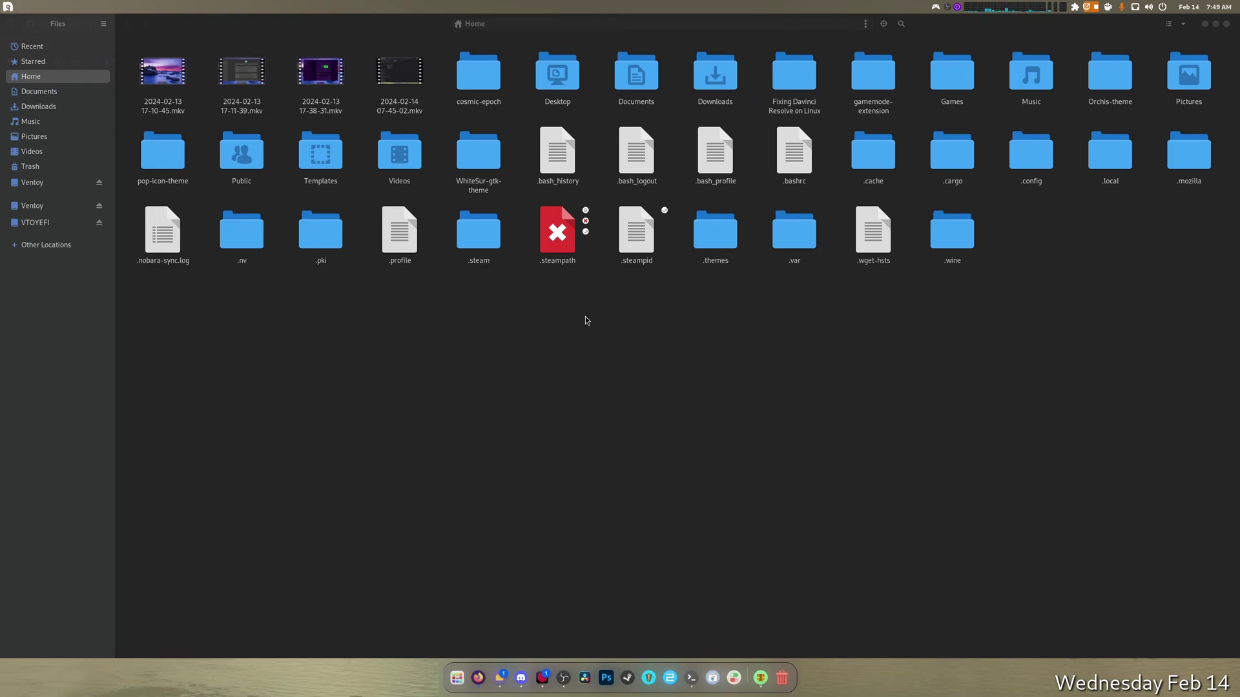
{"action": "double_click", "coordinate": [1110, 154]}
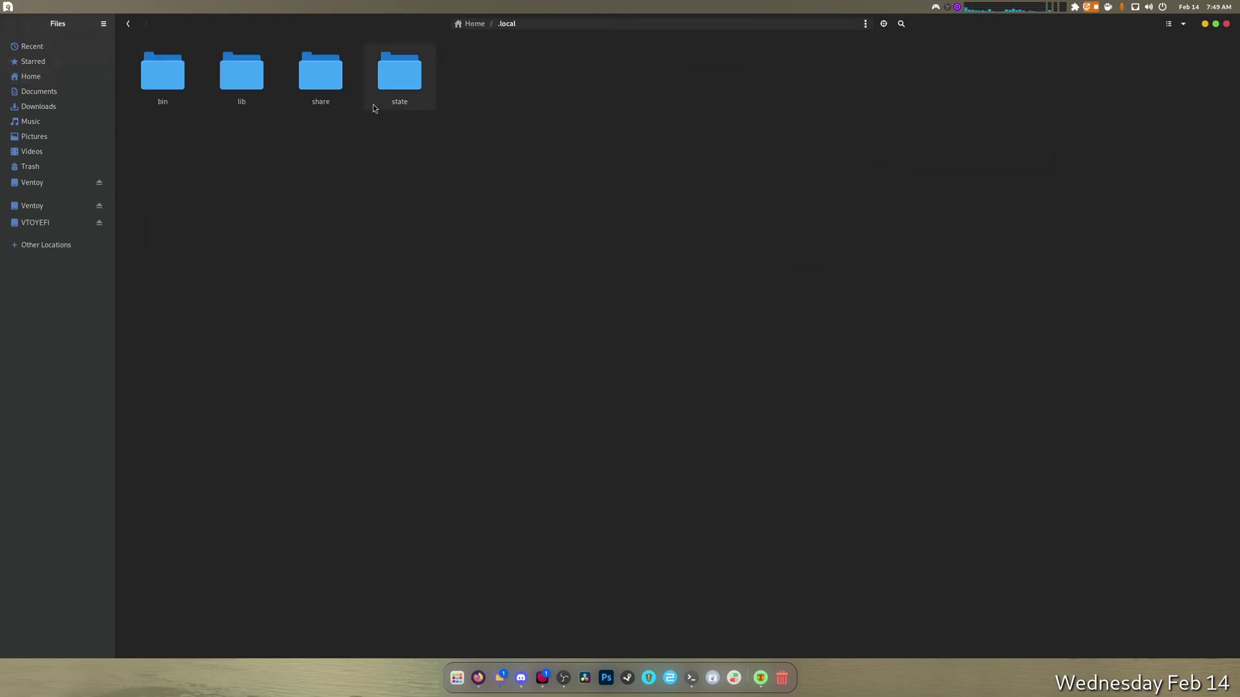
{"action": "double_click", "coordinate": [184, 86]}
{"action": "left_click", "coordinate": [128, 23]}
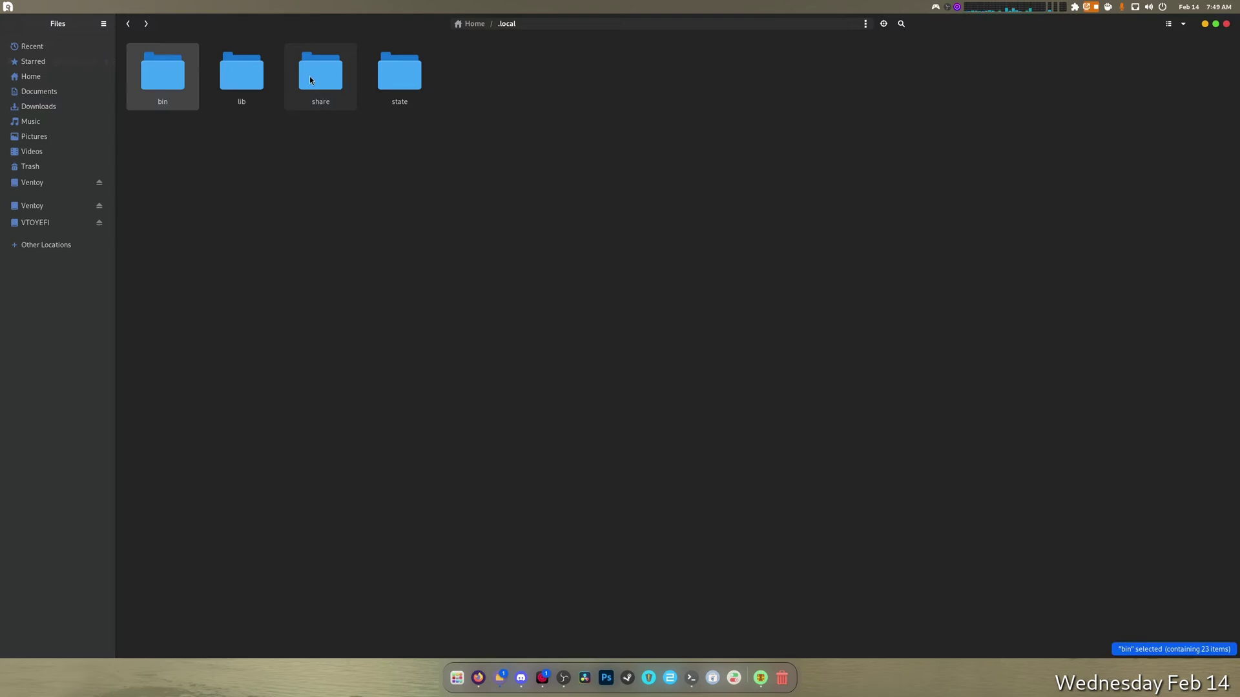
{"action": "double_click", "coordinate": [161, 76]}
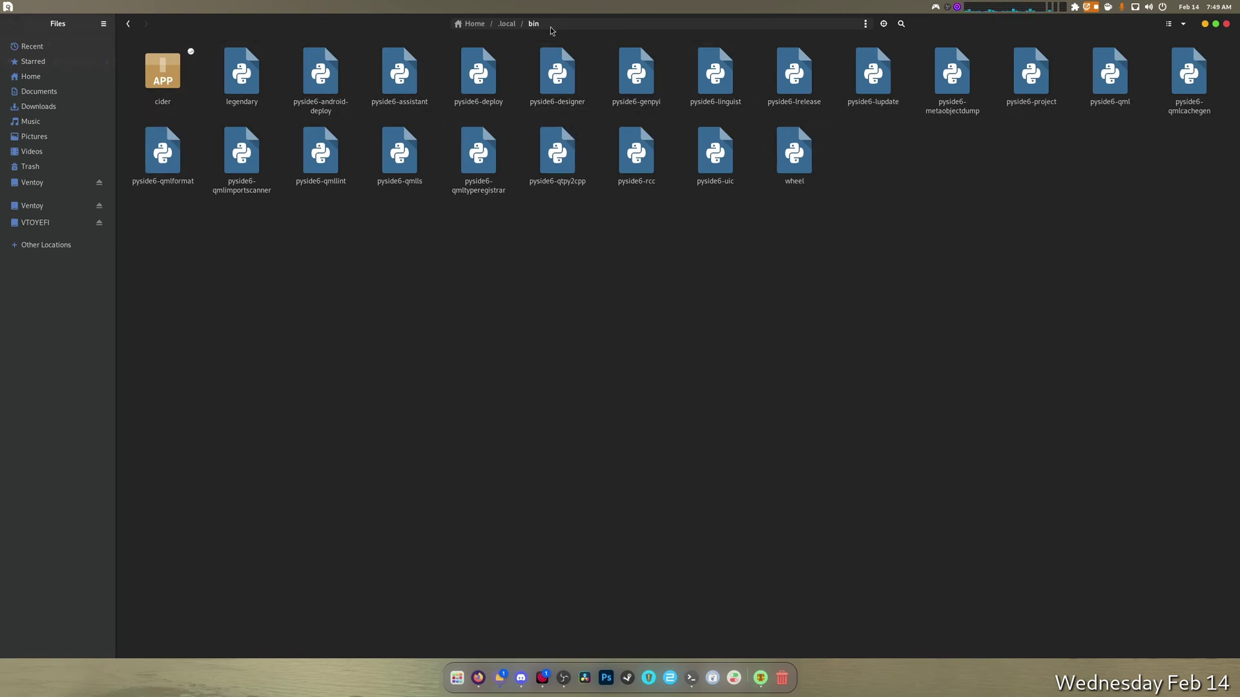
{"action": "left_click", "coordinate": [507, 23]}
{"action": "double_click", "coordinate": [320, 72]}
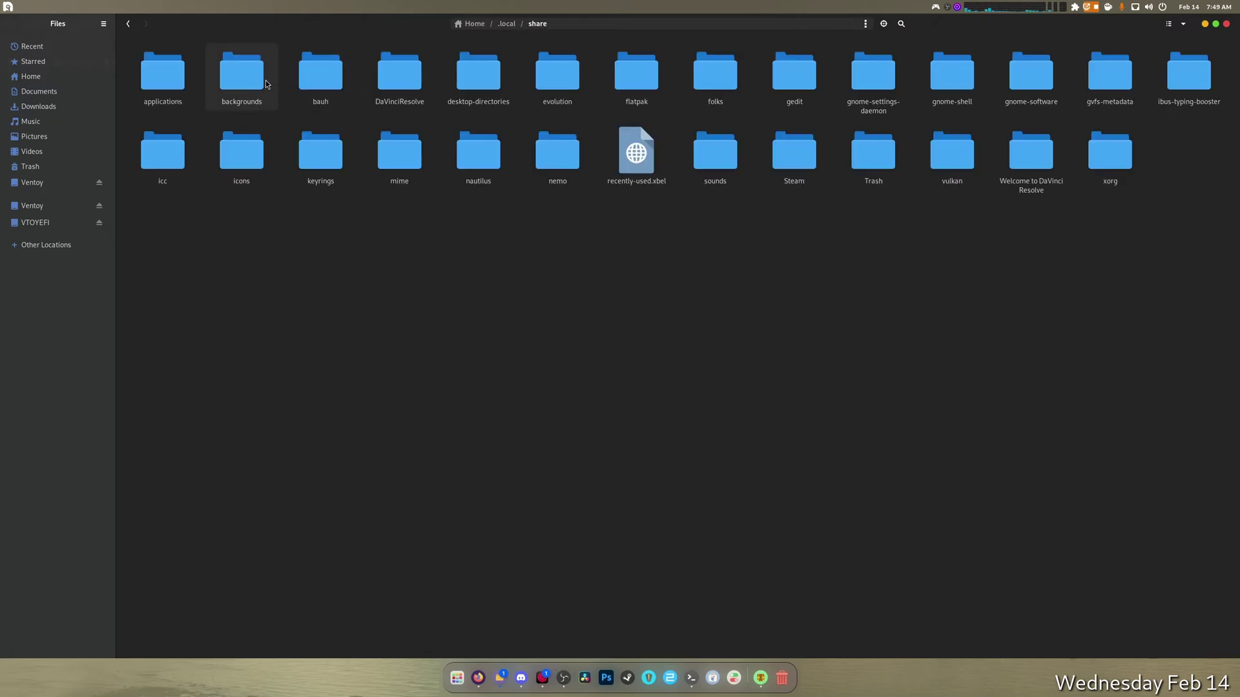
{"action": "double_click", "coordinate": [163, 73]}
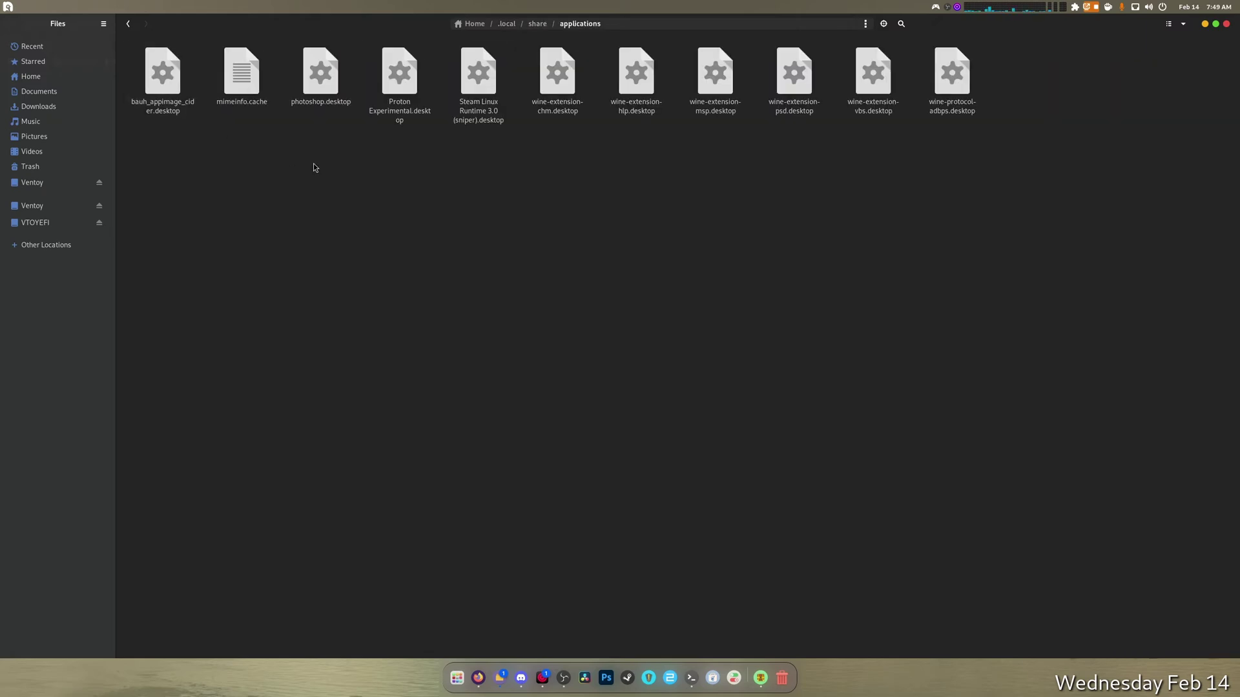
Create a new text file in the applications folder and rename it Bauh.desktop
{"action": "right_click", "coordinate": [411, 206]}
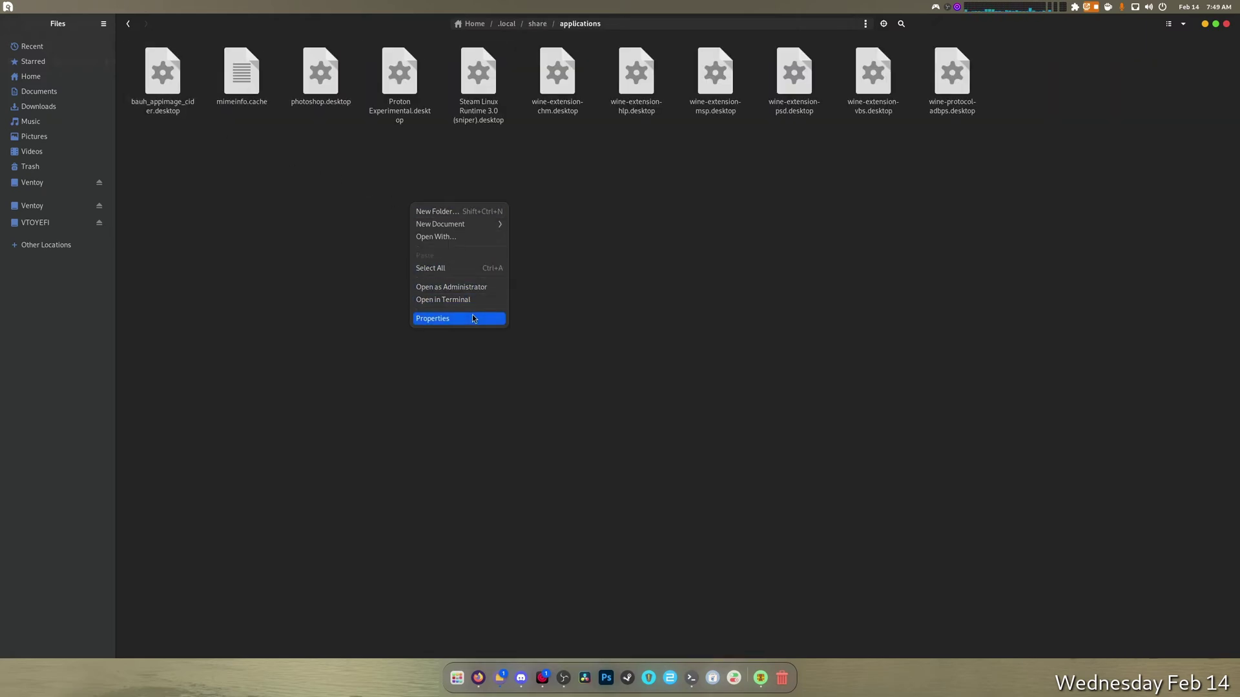
{"action": "left_click", "coordinate": [497, 224]}
{"action": "left_click", "coordinate": [472, 226]}
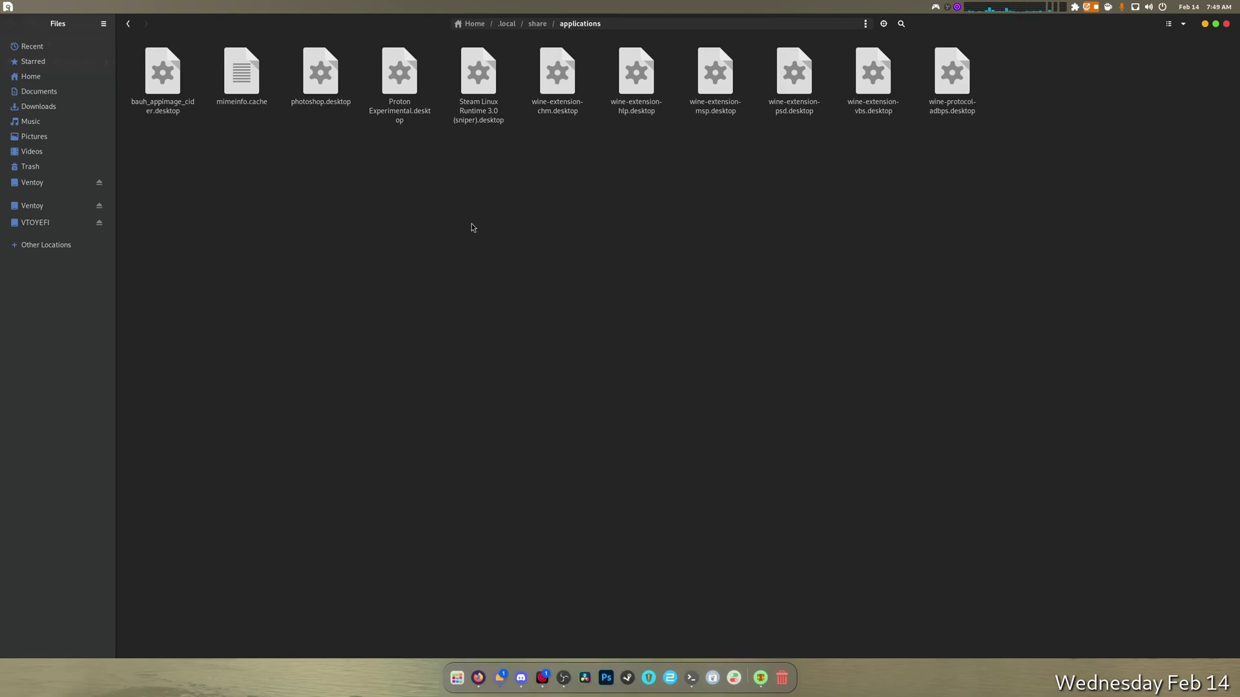
{"action": "right_click", "coordinate": [567, 97]}
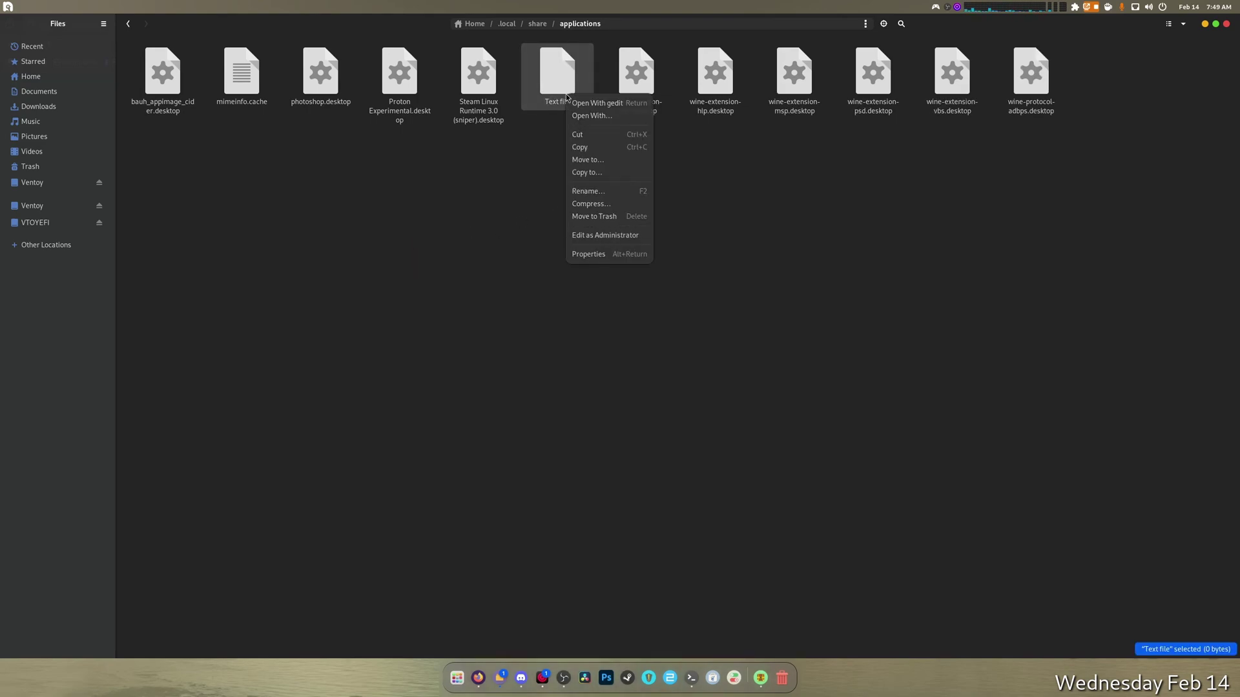
{"action": "left_click", "coordinate": [606, 192]}
{"action": "key", "text": "BackSpace"}
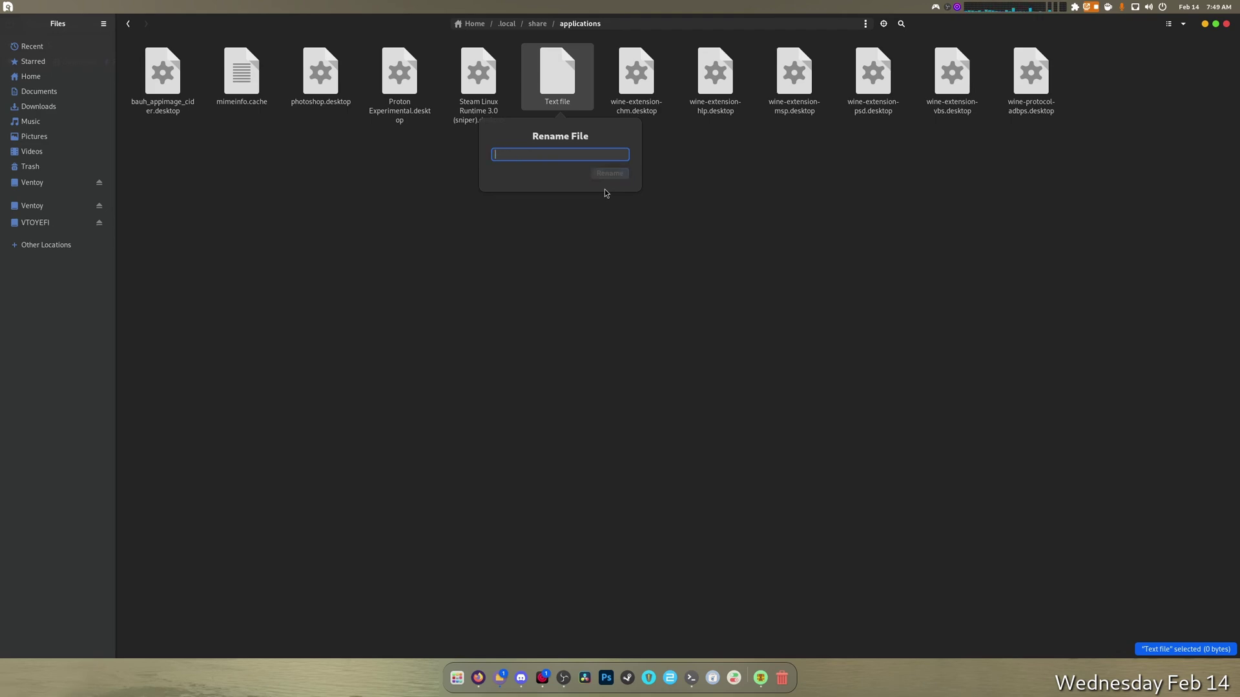
{"action": "type", "text": "Bauh.desktop"}
{"action": "key", "text": "Return"}
Open Bauh.desktop in gedit and paste the copied desktop entry text into it
{"action": "right_click", "coordinate": [159, 100]}
{"action": "left_click", "coordinate": [187, 111]}
{"action": "right_click", "coordinate": [232, 175]}
{"action": "left_click", "coordinate": [261, 236]}
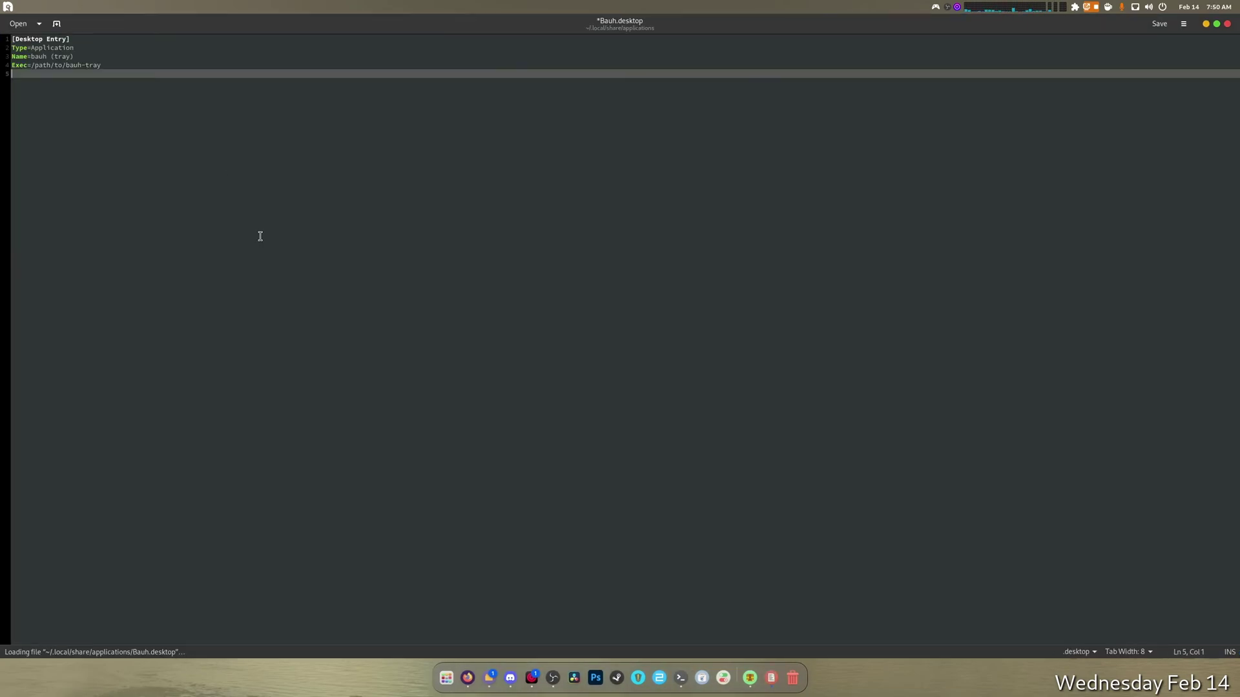
Replace the placeholder path on the Exec line so that it reads Exec=bauh
{"action": "left_click", "coordinate": [133, 64]}
{"action": "key", "text": "BackSpace"}
{"action": "key", "text": "BackSpace"}
{"action": "key", "text": "BackSpace"}
{"action": "key", "text": "BackSpace"}
{"action": "key", "text": "BackSpace"}
{"action": "key", "text": "BackSpace"}
{"action": "key", "text": "BackSpace"}
{"action": "key", "text": "BackSpace"}
{"action": "key", "text": "BackSpace"}
{"action": "key", "text": "BackSpace"}
{"action": "key", "text": "BackSpace"}
{"action": "key", "text": "BackSpace"}
{"action": "key", "text": "BackSpace"}
{"action": "key", "text": "BackSpace"}
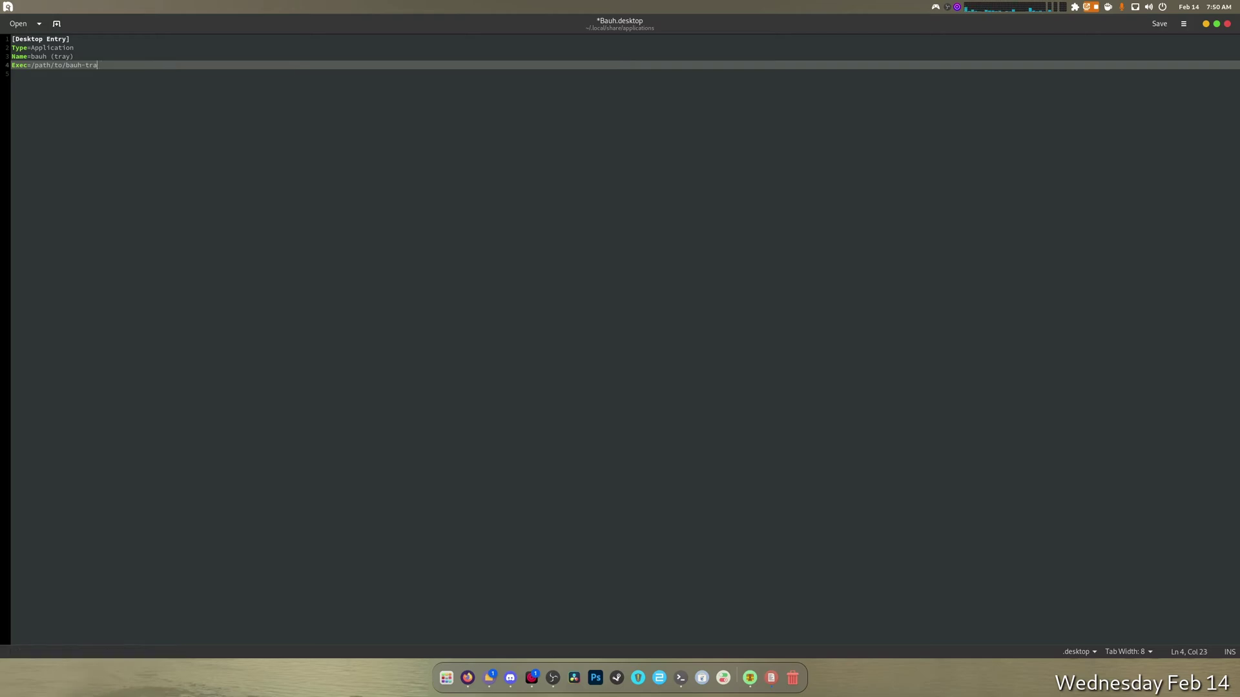
{"action": "key", "text": "BackSpace"}
{"action": "key", "text": "BackSpace"}
{"action": "key", "text": "BackSpace"}
{"action": "type", "text": "bauh"}
Remove "(tray)" from the Name line, leaving the name bauh, and save Bauh.desktop
{"action": "left_click", "coordinate": [52, 56]}
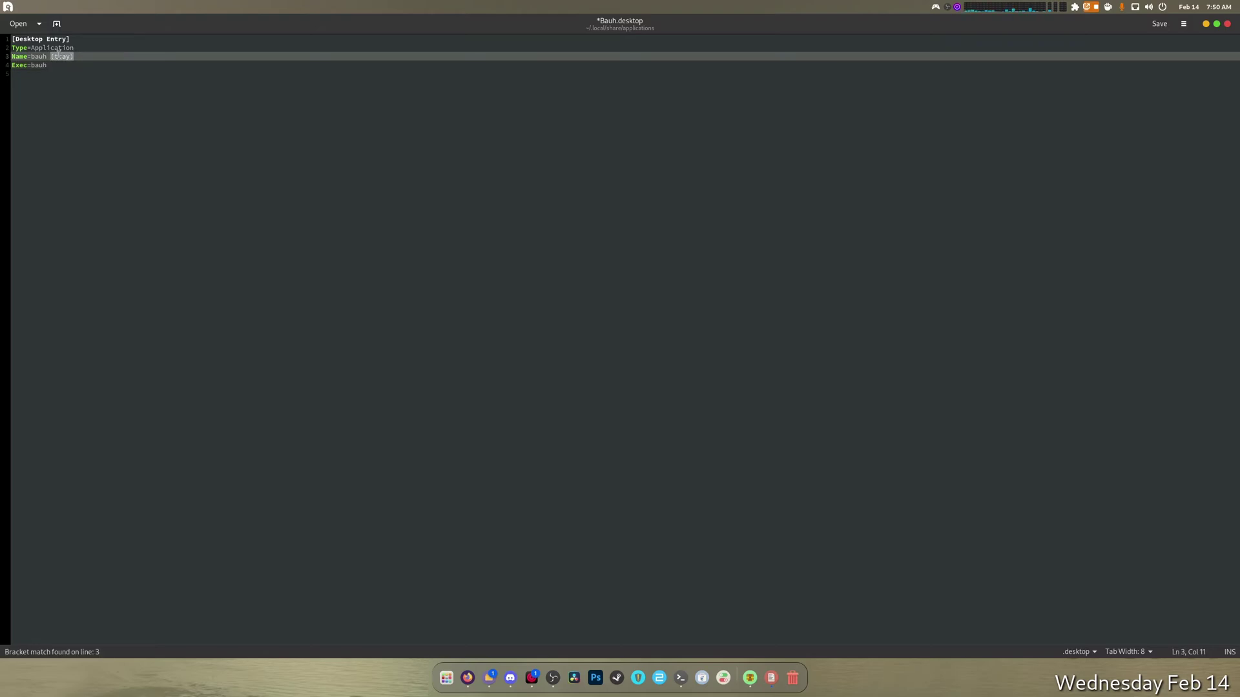
{"action": "key", "text": "Delete"}
{"action": "key", "text": "Delete"}
{"action": "key", "text": "Delete"}
{"action": "key", "text": "Delete"}
{"action": "key", "text": "Delete"}
{"action": "key", "text": "Delete"}
{"action": "left_click", "coordinate": [72, 67]}
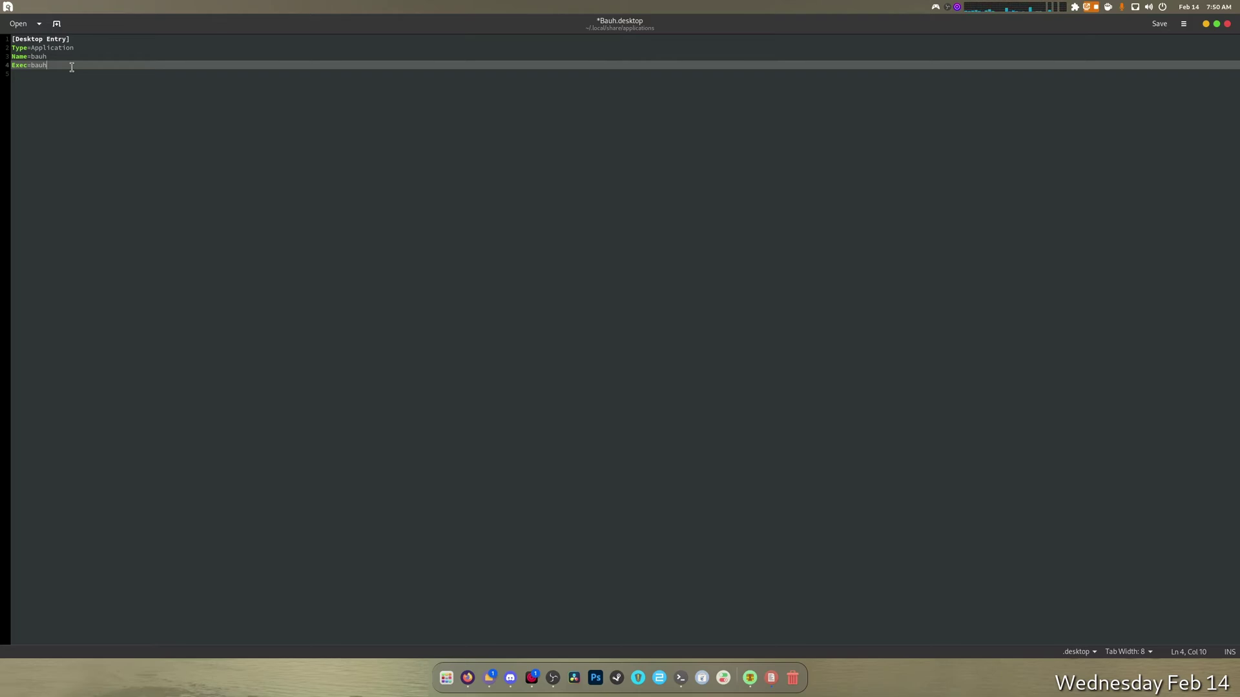
{"action": "left_click", "coordinate": [1164, 29]}
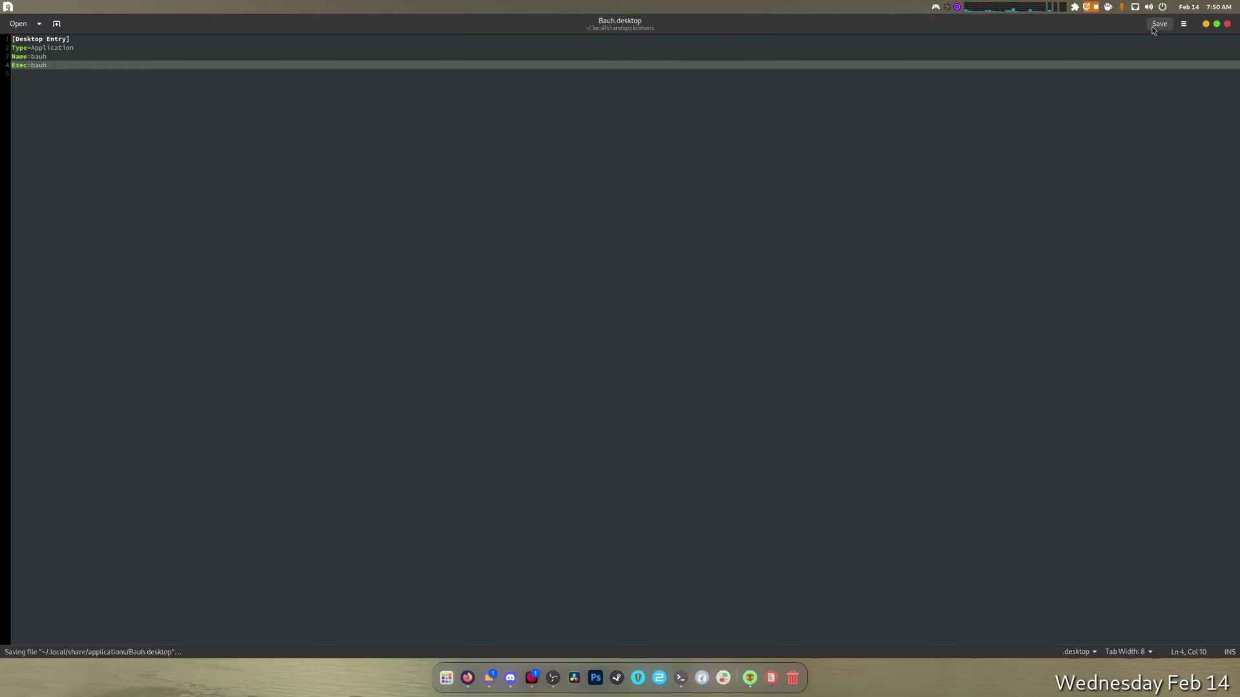
Un-maximize the editor window and launch bauh from its new entry among the system's applications
{"action": "left_click_drag", "start_coordinate": [1096, 27], "coordinate": [869, 156]}
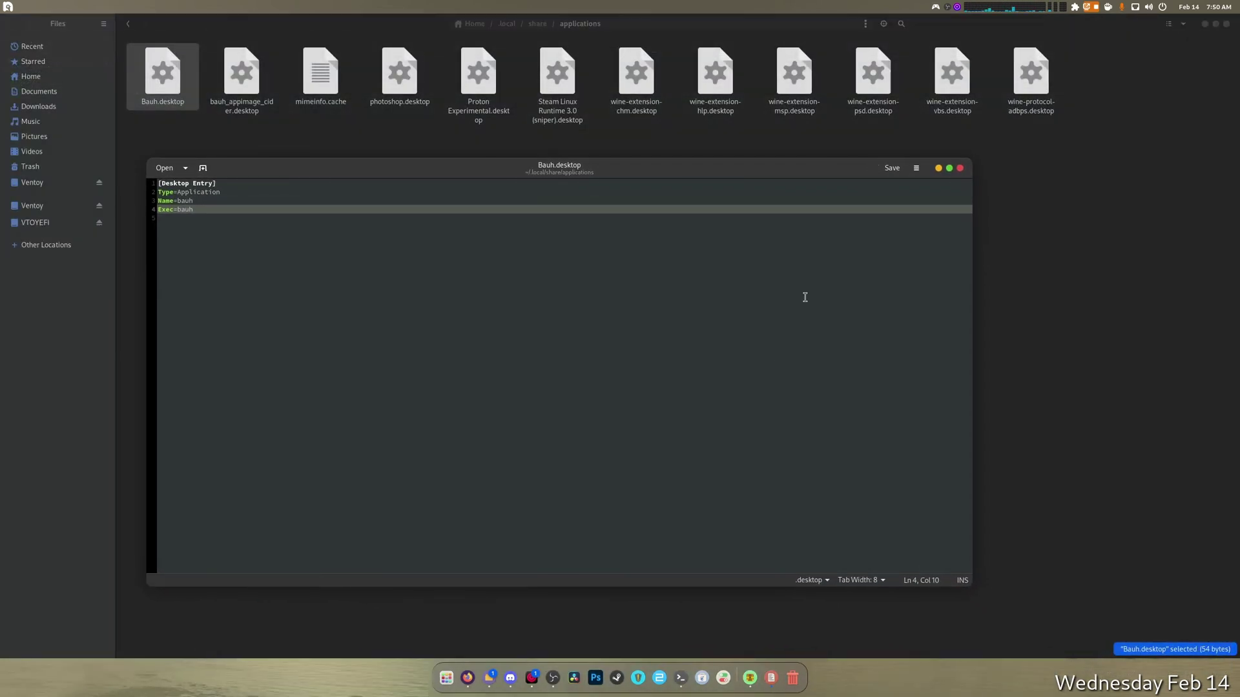
{"action": "left_click", "coordinate": [446, 678]}
{"action": "scroll", "coordinate": [661, 419], "scroll_direction": "down", "scroll_amount": 1}
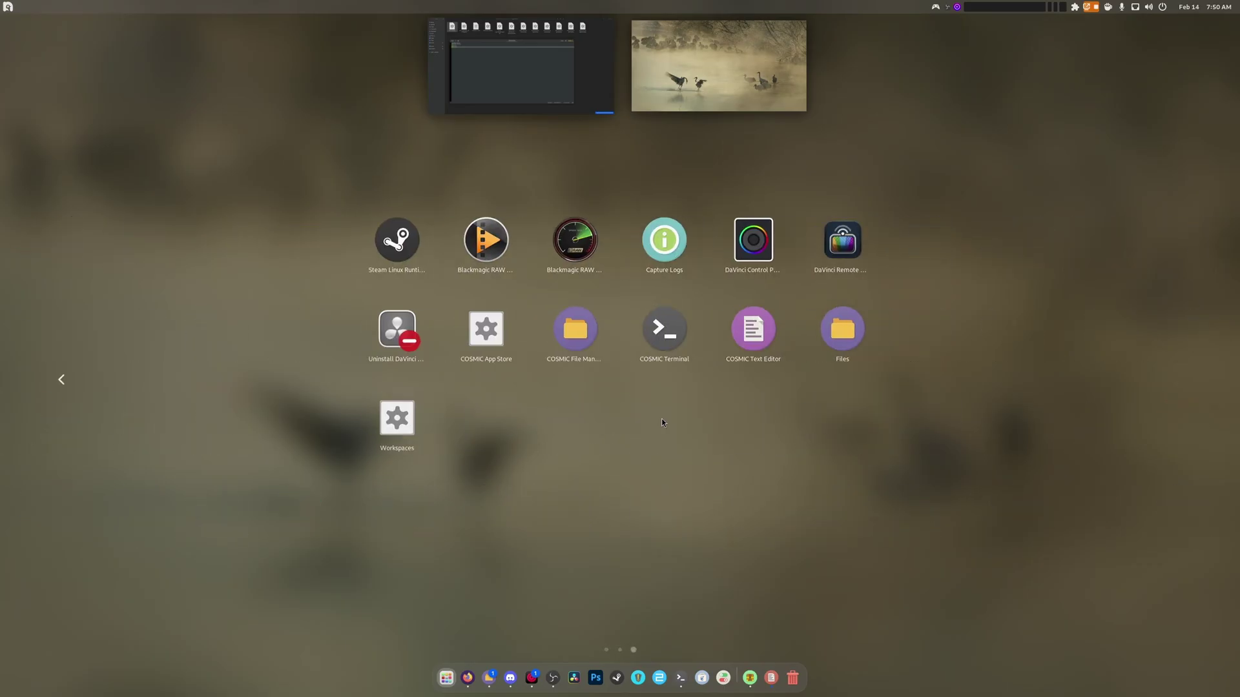
{"action": "left_click", "coordinate": [496, 430]}
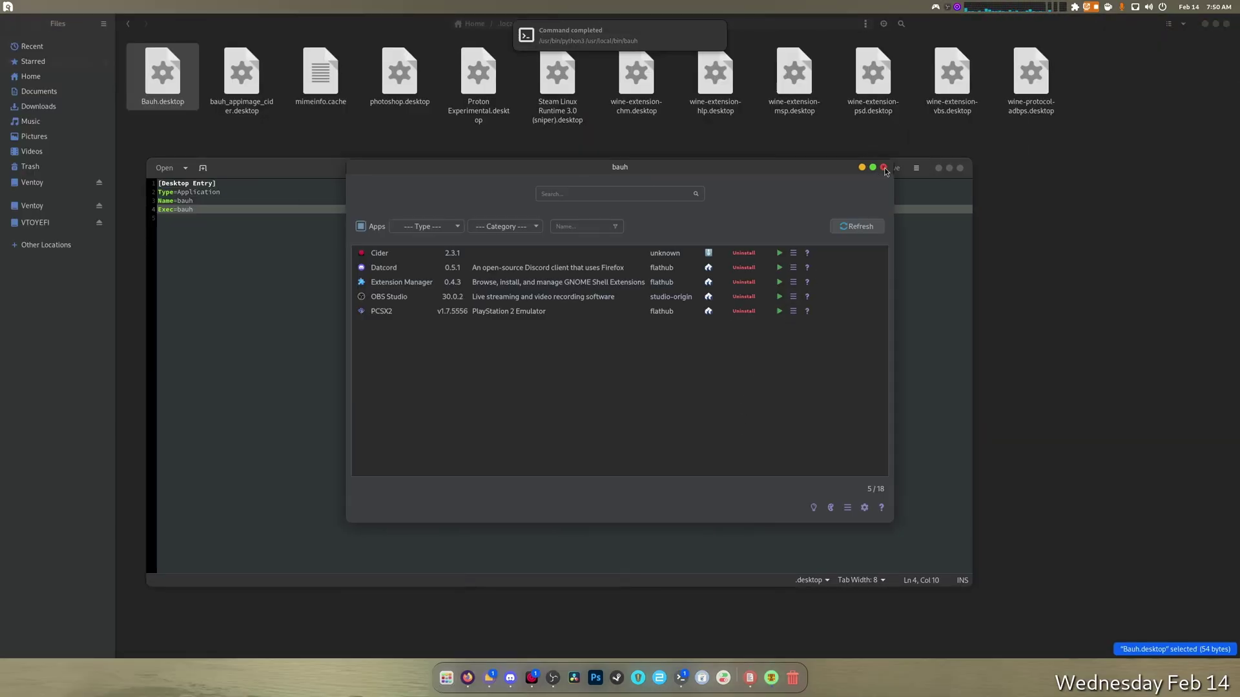
Close the bauh window and switch to the bauh repository page in Firefox
{"action": "left_click", "coordinate": [884, 168]}
{"action": "left_click", "coordinate": [446, 678]}
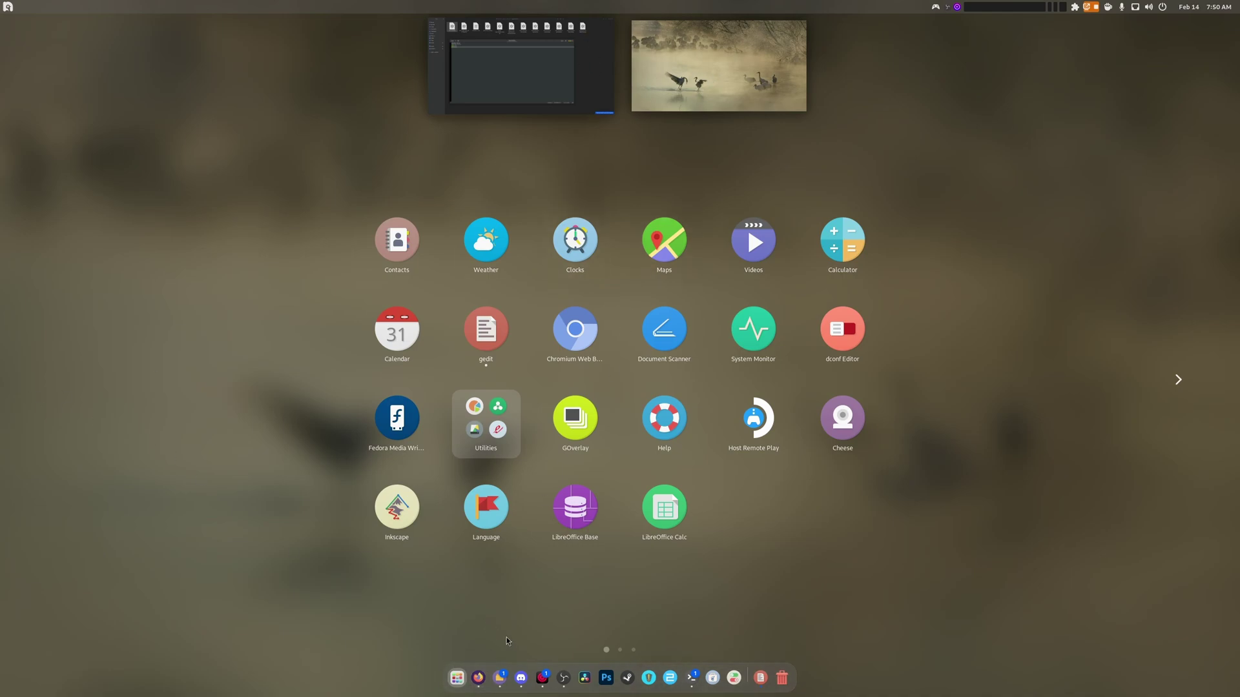
{"action": "left_click", "coordinate": [478, 678]}
Browse to the repository's bauh folder, search its files for "svg" and open view/resources/img/logo.svg
{"action": "scroll", "coordinate": [258, 323], "scroll_direction": "up", "scroll_amount": 7}
{"action": "scroll", "coordinate": [253, 317], "scroll_direction": "up", "scroll_amount": 15}
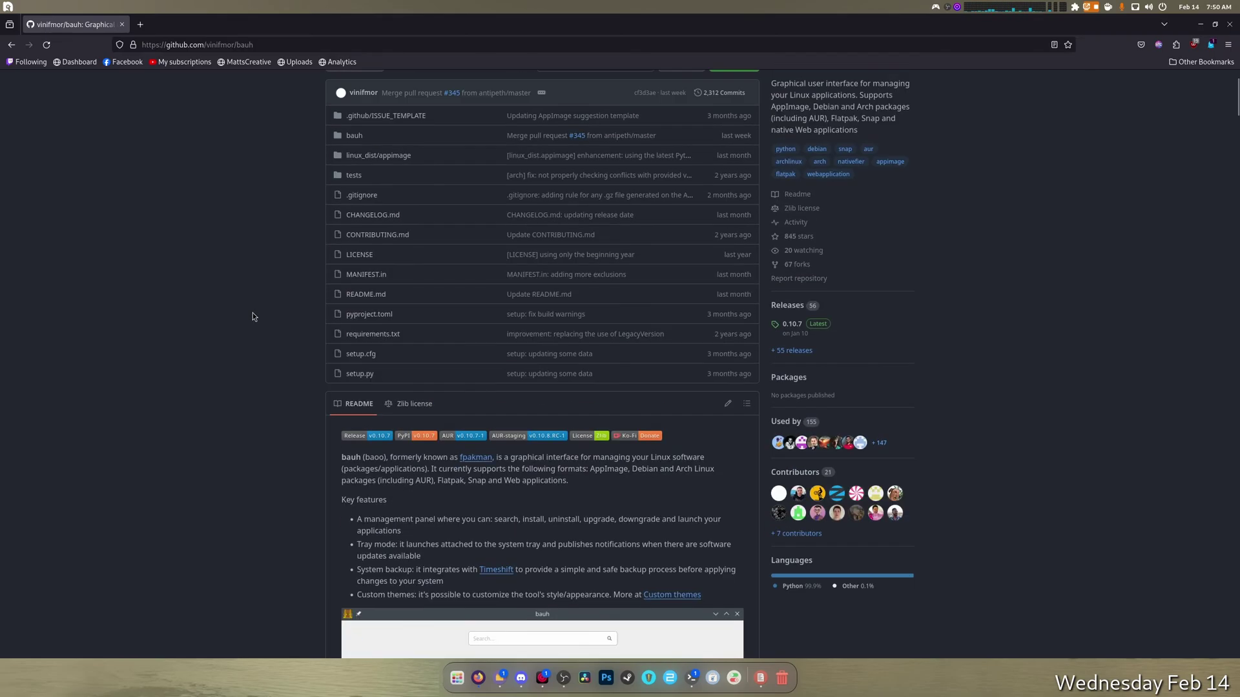
{"action": "scroll", "coordinate": [253, 316], "scroll_direction": "up", "scroll_amount": 5}
{"action": "scroll", "coordinate": [239, 322], "scroll_direction": "down", "scroll_amount": 20}
{"action": "scroll", "coordinate": [203, 341], "scroll_direction": "down", "scroll_amount": 20}
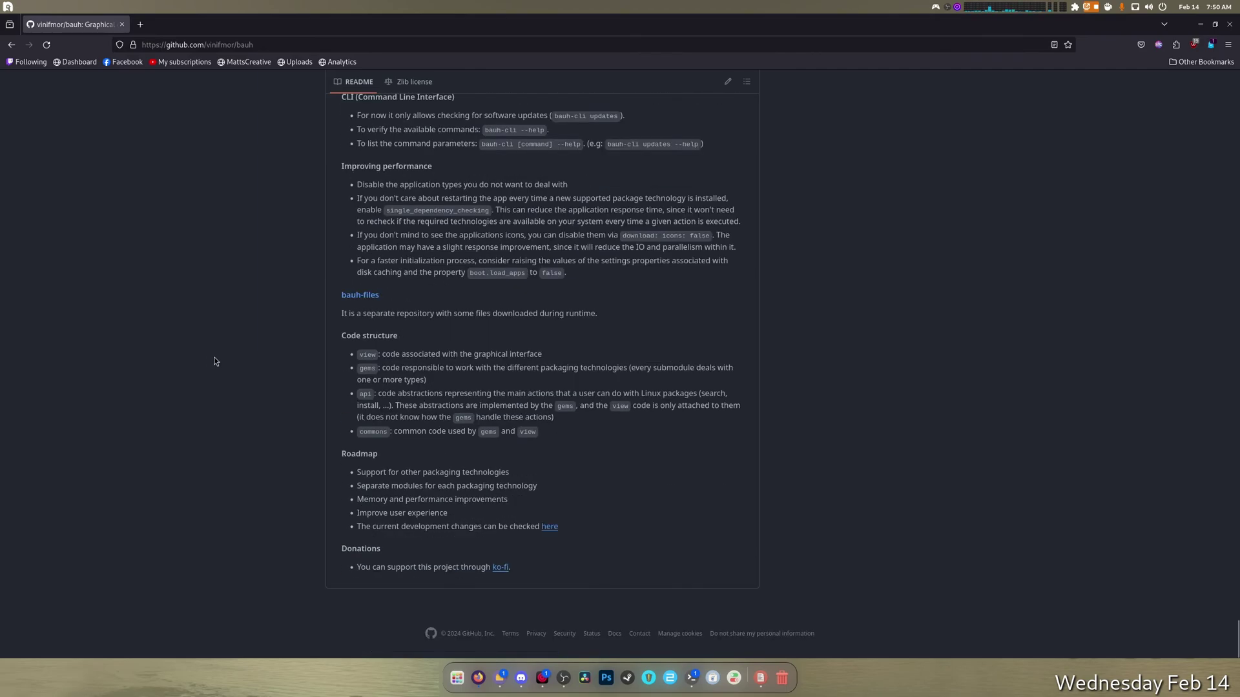
{"action": "left_click_drag", "start_coordinate": [1237, 649], "coordinate": [1196, 87]}
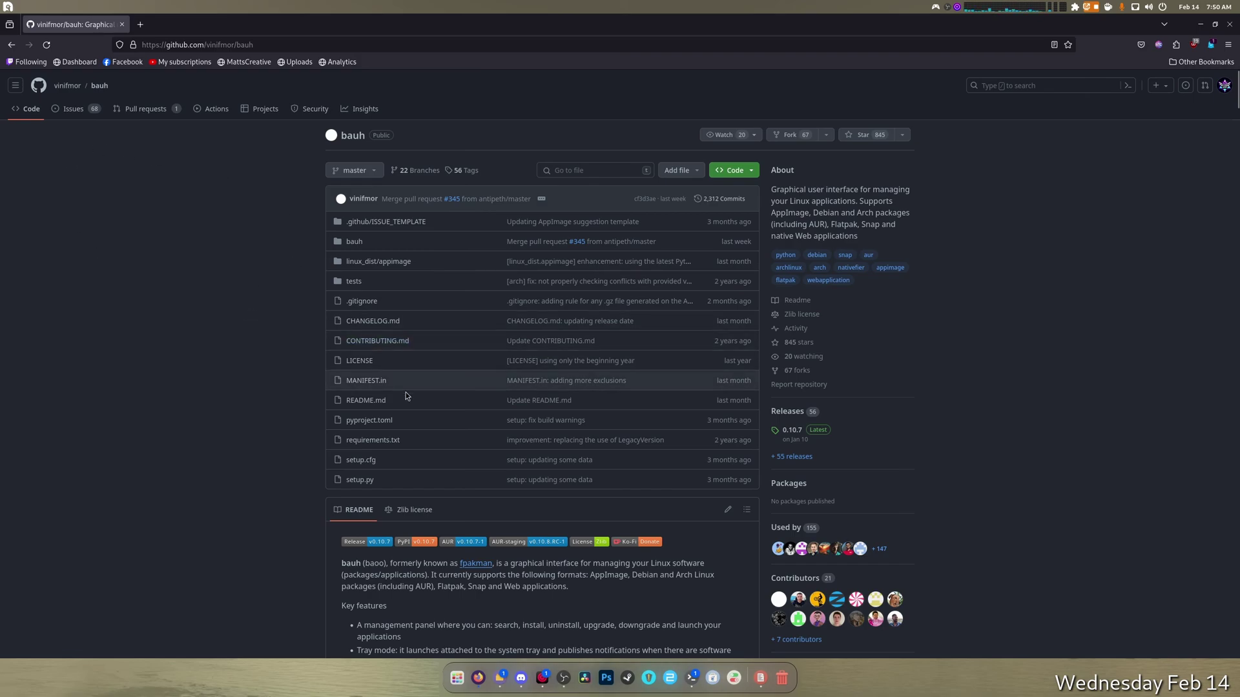
{"action": "left_click", "coordinate": [355, 242]}
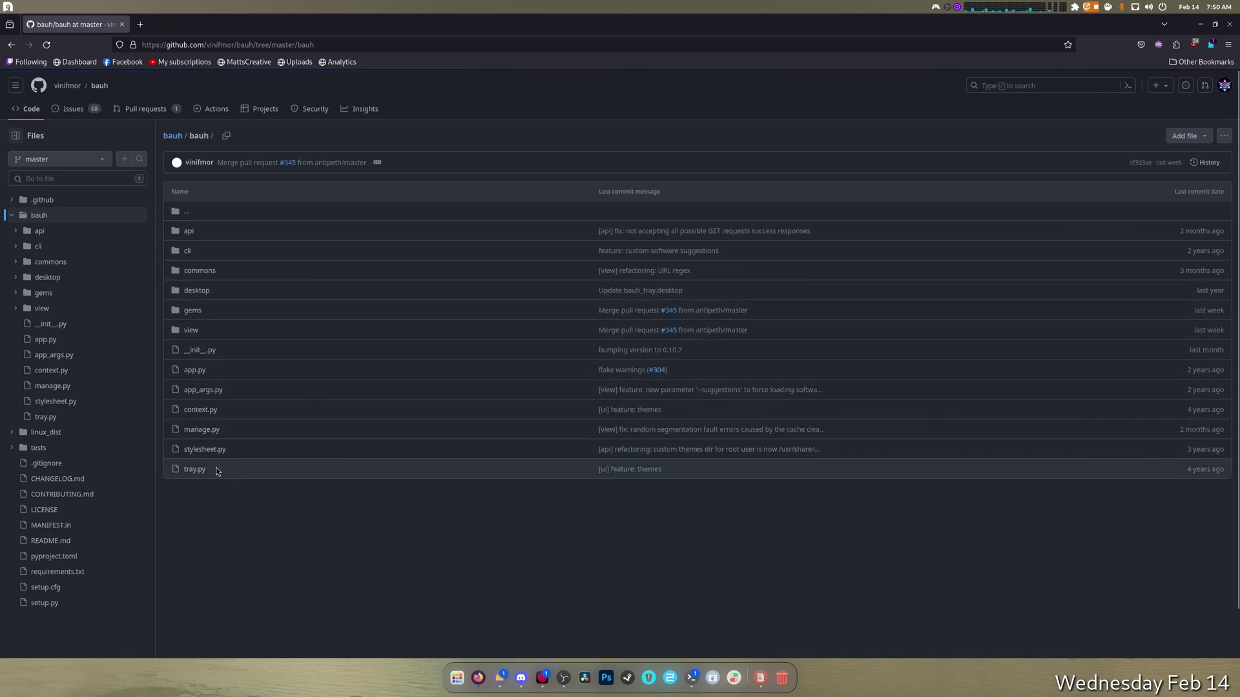
{"action": "left_click", "coordinate": [60, 178]}
{"action": "type", "text": "svg"}
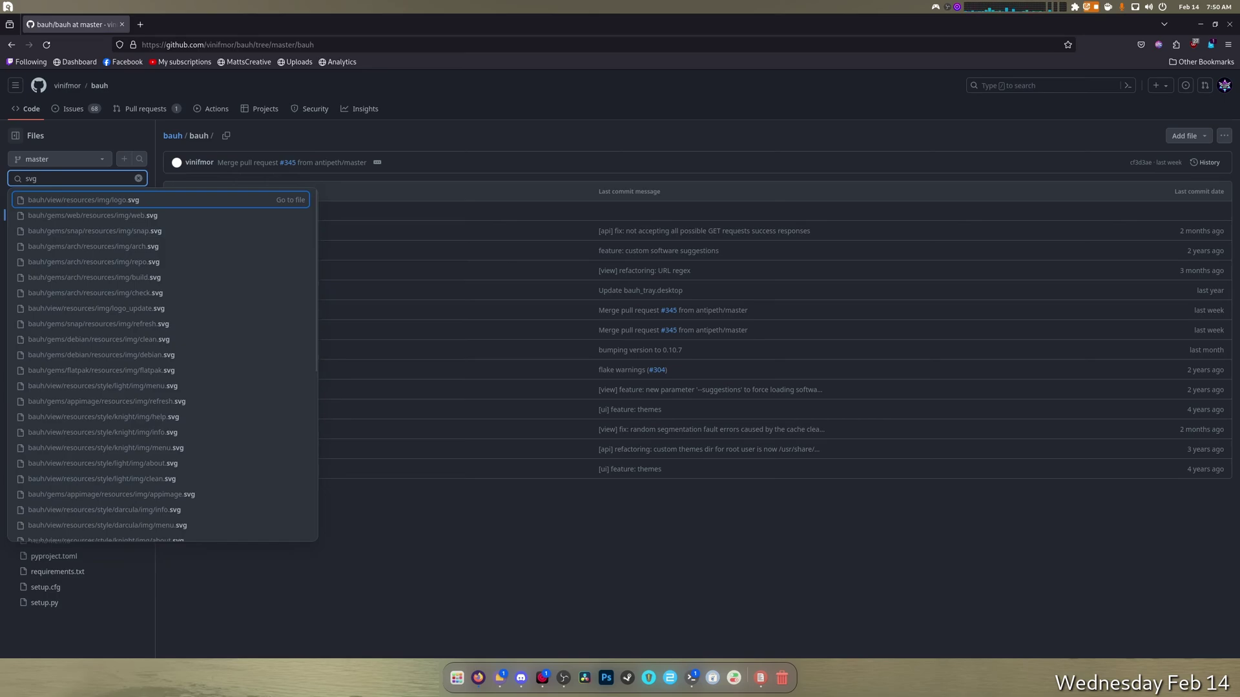
{"action": "left_click", "coordinate": [108, 205]}
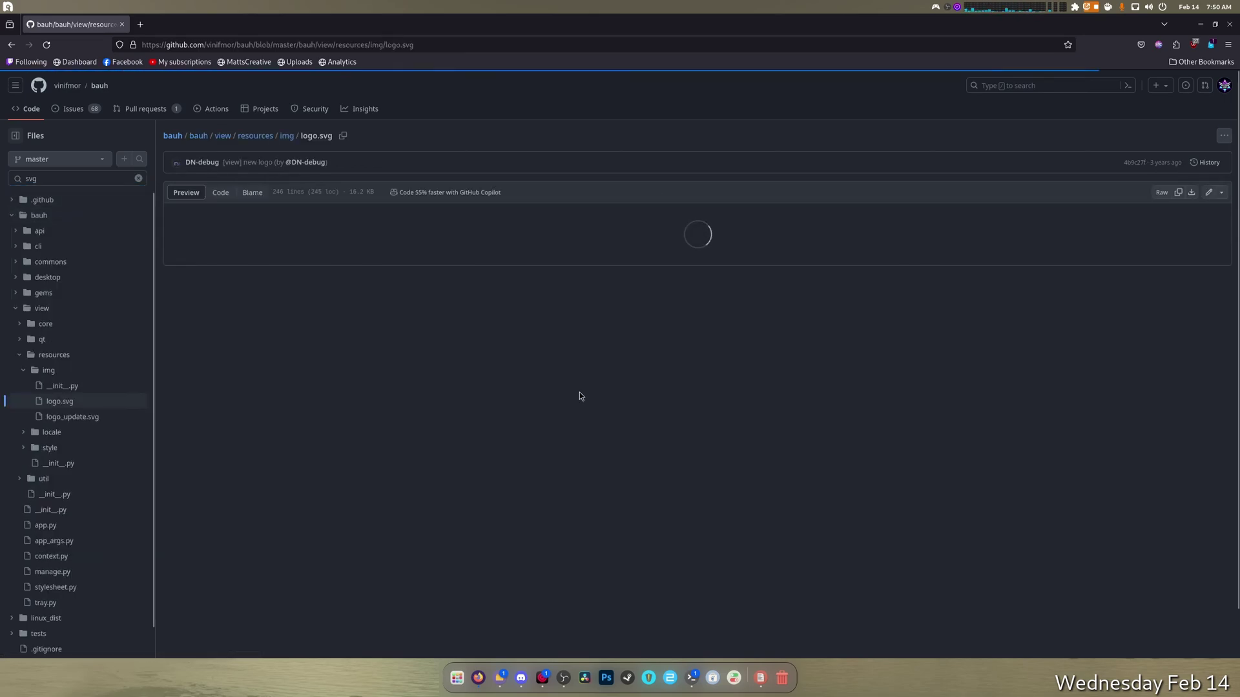
Save the logo image as logo.svg in the home folder's hidden .local/share/applications directory
{"action": "right_click", "coordinate": [698, 302]}
{"action": "left_click", "coordinate": [722, 328]}
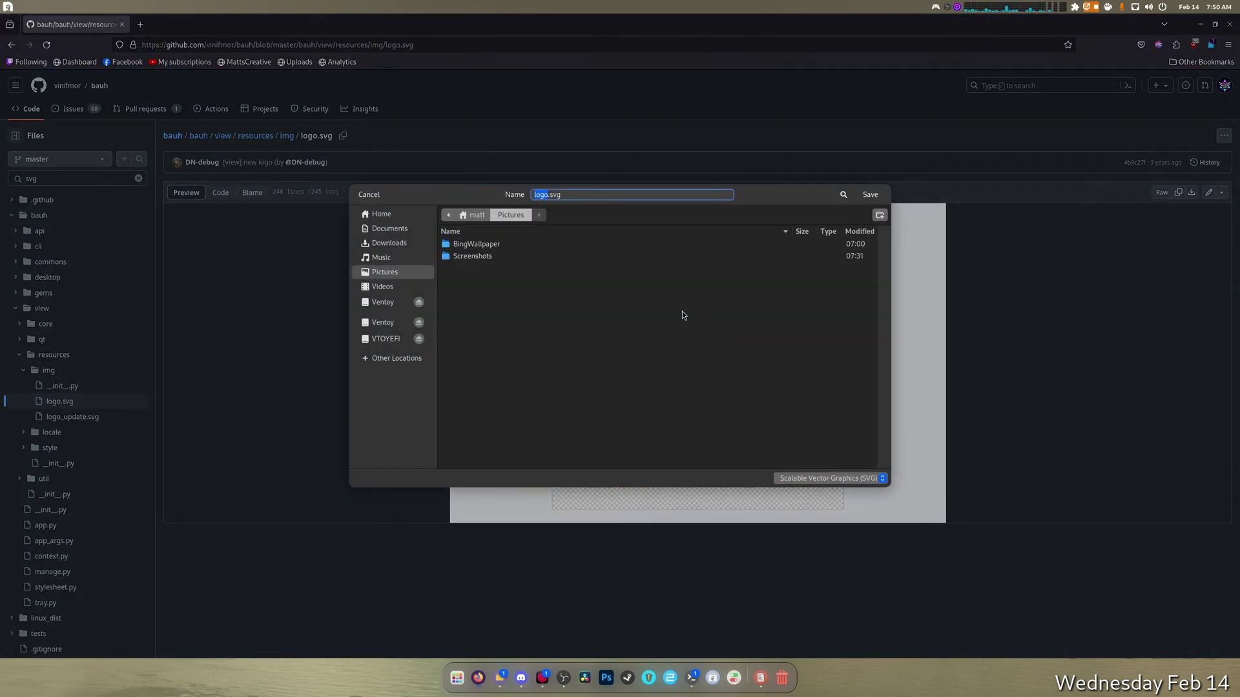
{"action": "left_click", "coordinate": [381, 214]}
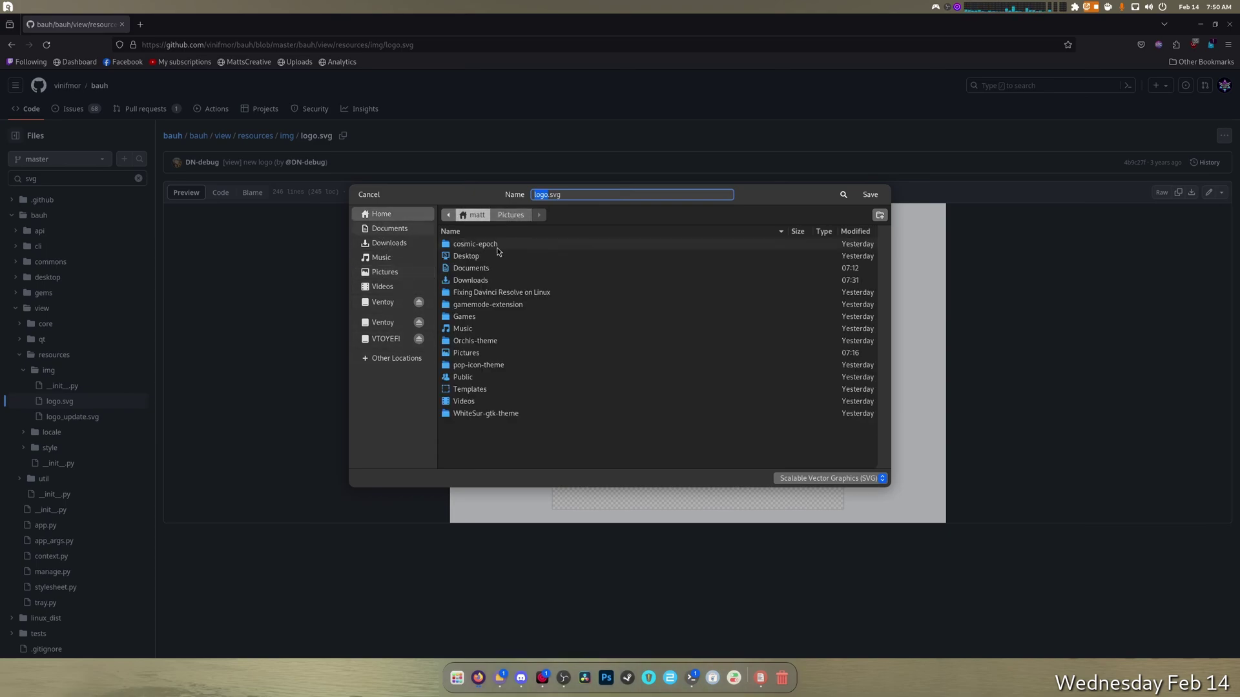
{"action": "left_click", "coordinate": [528, 450]}
{"action": "key", "text": "ctrl+h"}
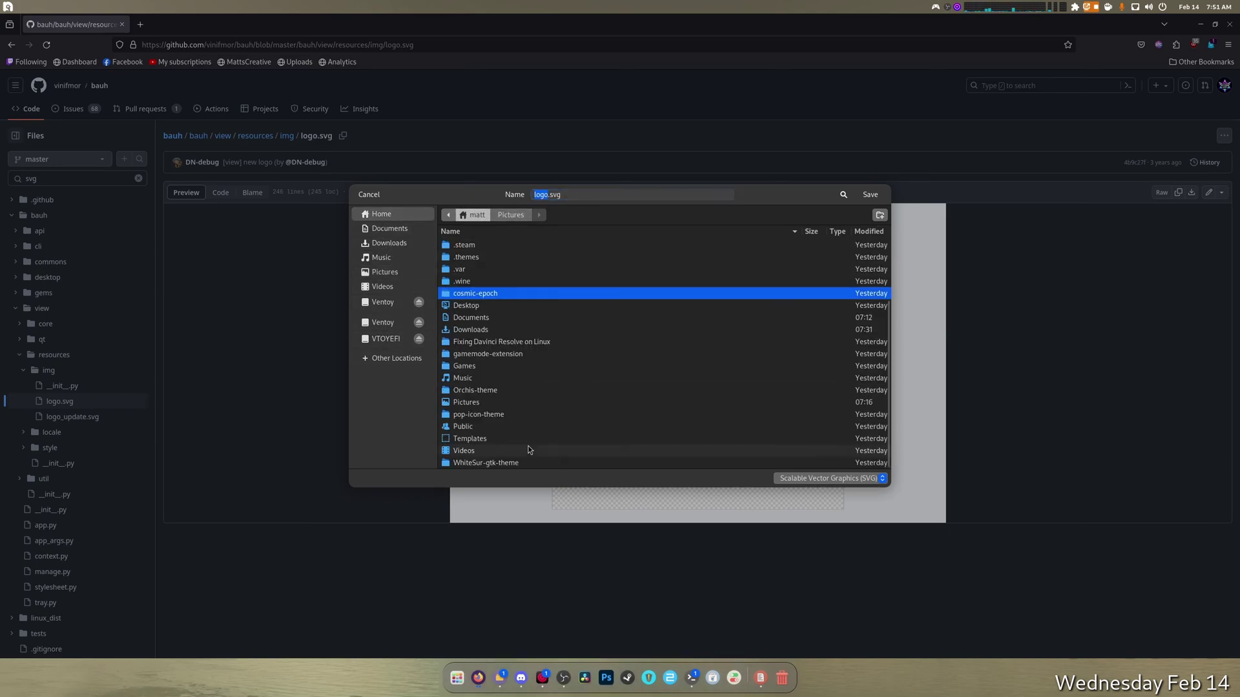
{"action": "scroll", "coordinate": [489, 402], "scroll_direction": "up", "scroll_amount": 3}
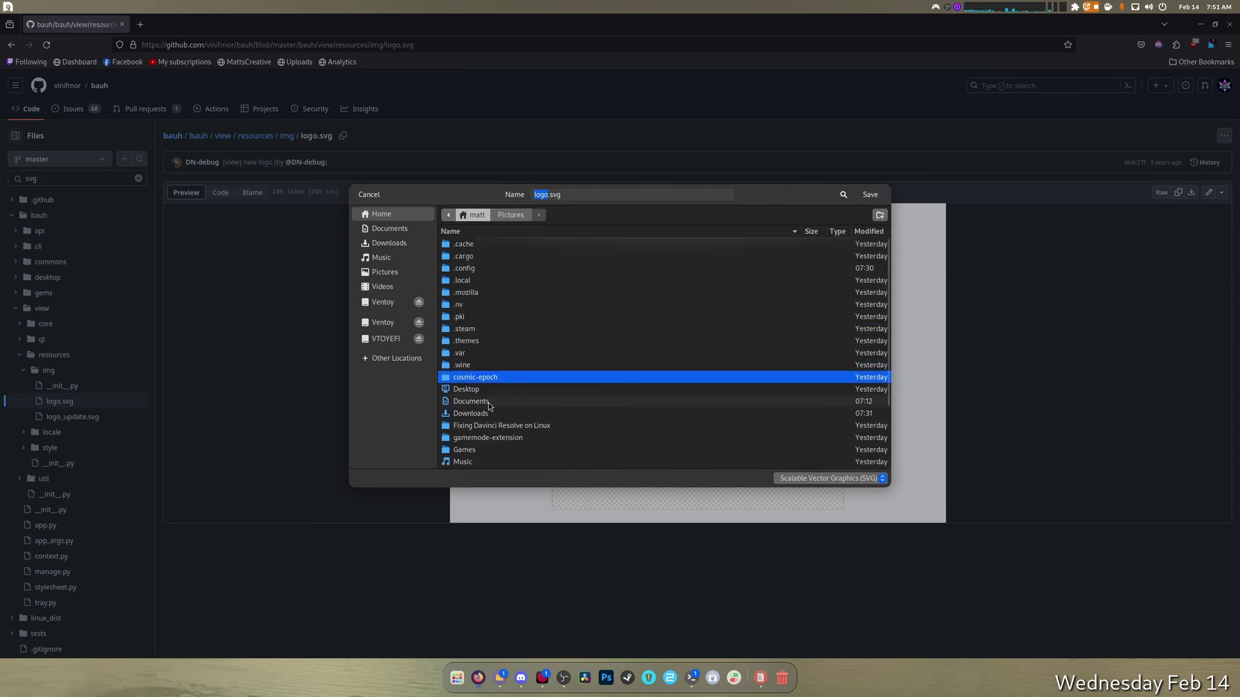
{"action": "left_click", "coordinate": [473, 284]}
{"action": "double_click", "coordinate": [473, 284]}
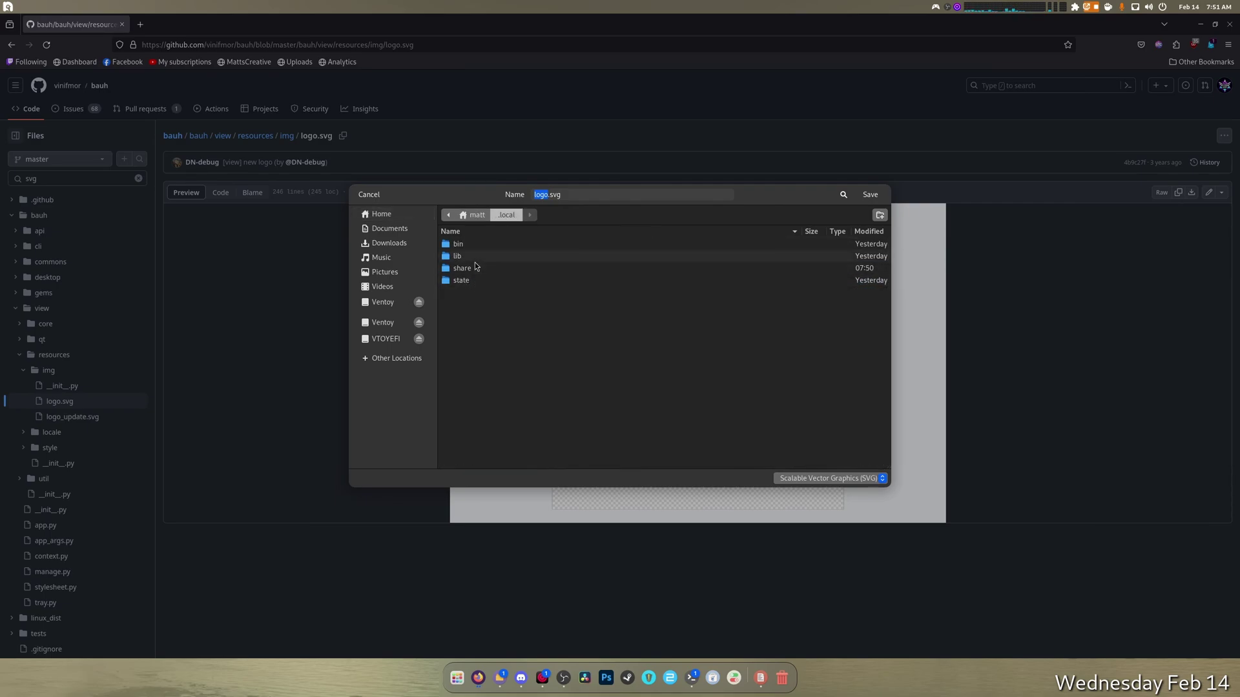
{"action": "double_click", "coordinate": [473, 270]}
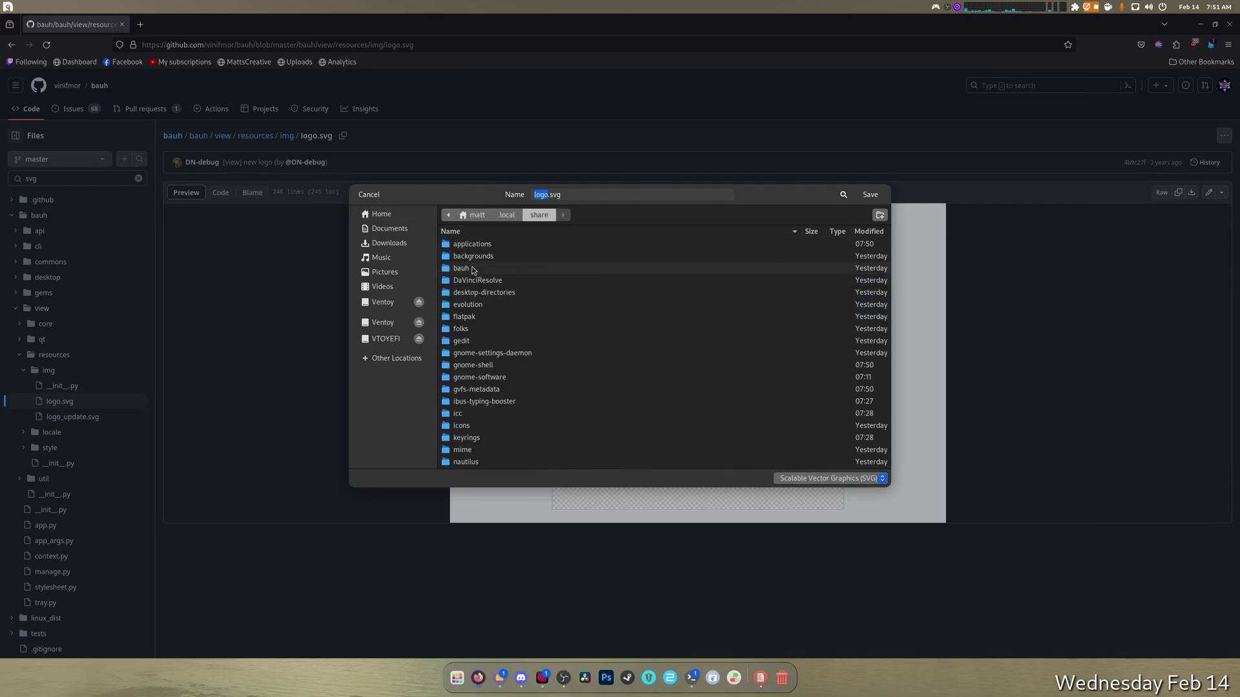
{"action": "double_click", "coordinate": [465, 243]}
{"action": "left_click", "coordinate": [867, 198]}
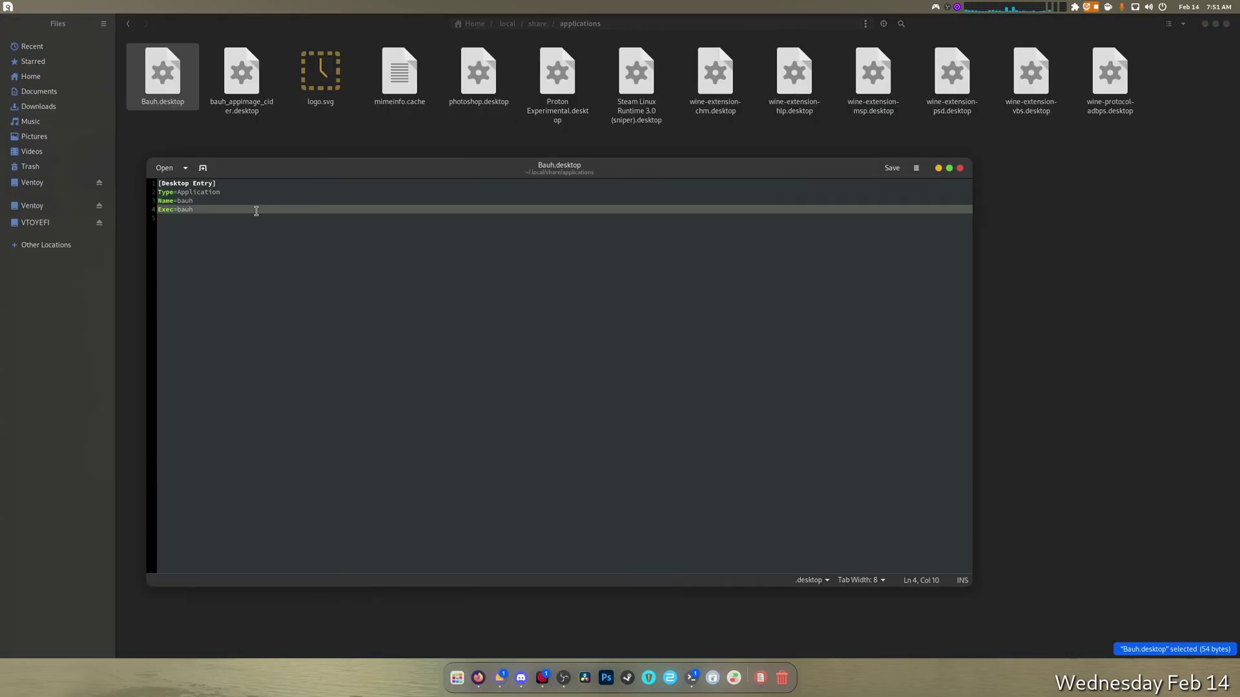
Move the editor window clear of the files, open photoshop.desktop in gedit and copy the word Icon from its Icon line
{"action": "left_click_drag", "start_coordinate": [843, 173], "coordinate": [851, 197]}
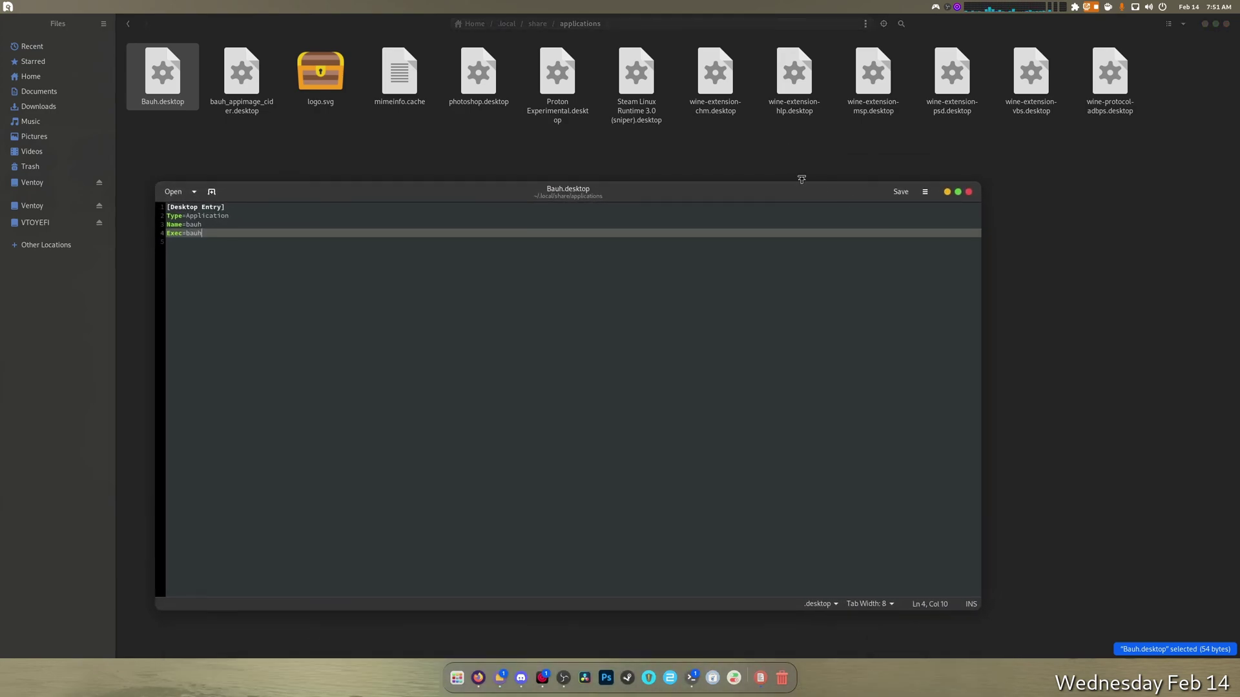
{"action": "left_click", "coordinate": [280, 92]}
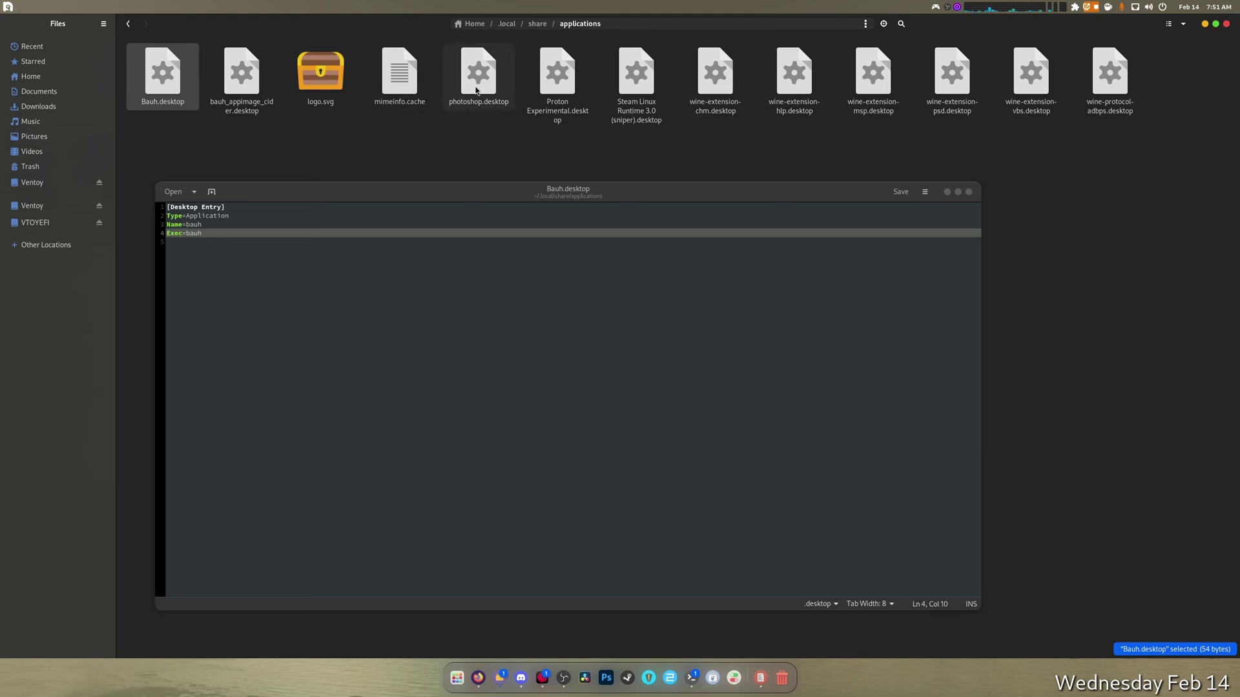
{"action": "left_click", "coordinate": [809, 192]}
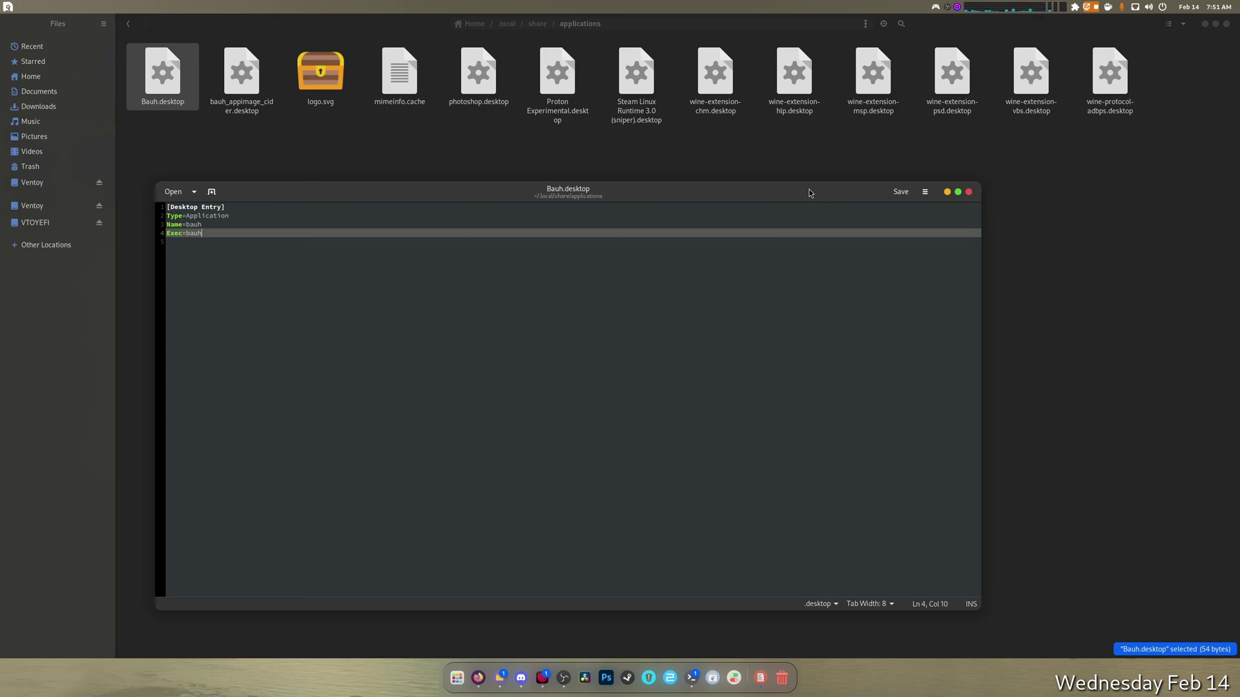
{"action": "left_click", "coordinate": [557, 81]}
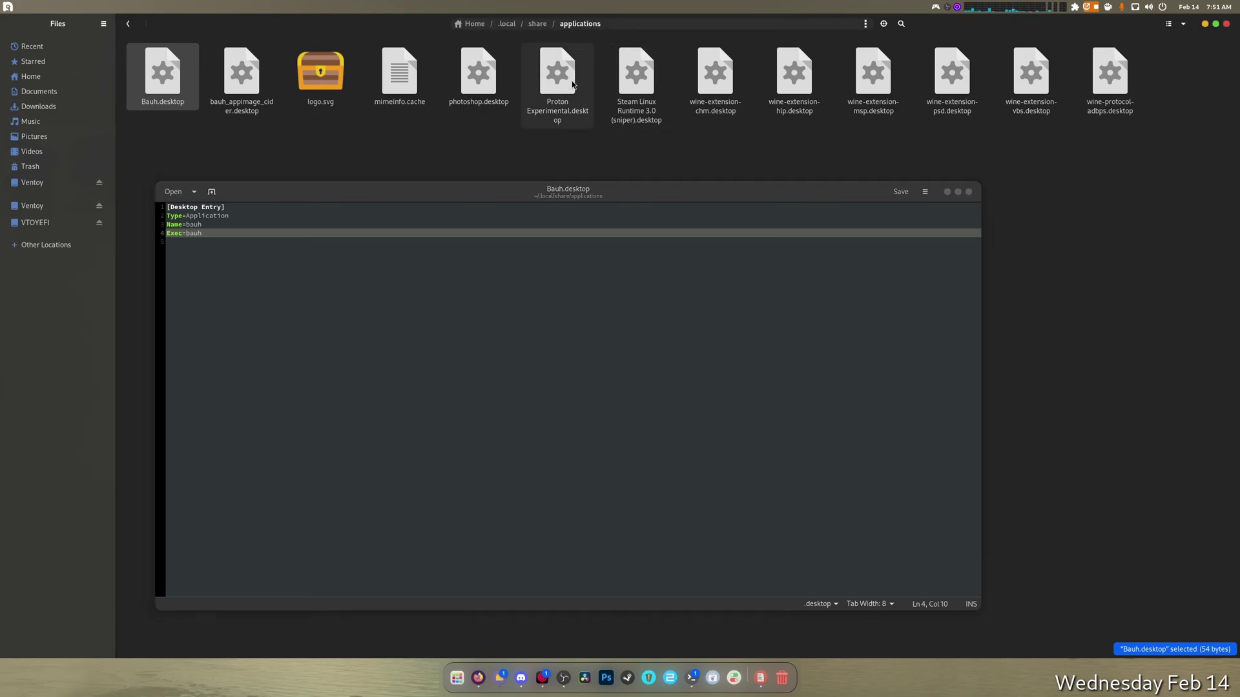
{"action": "right_click", "coordinate": [482, 87]}
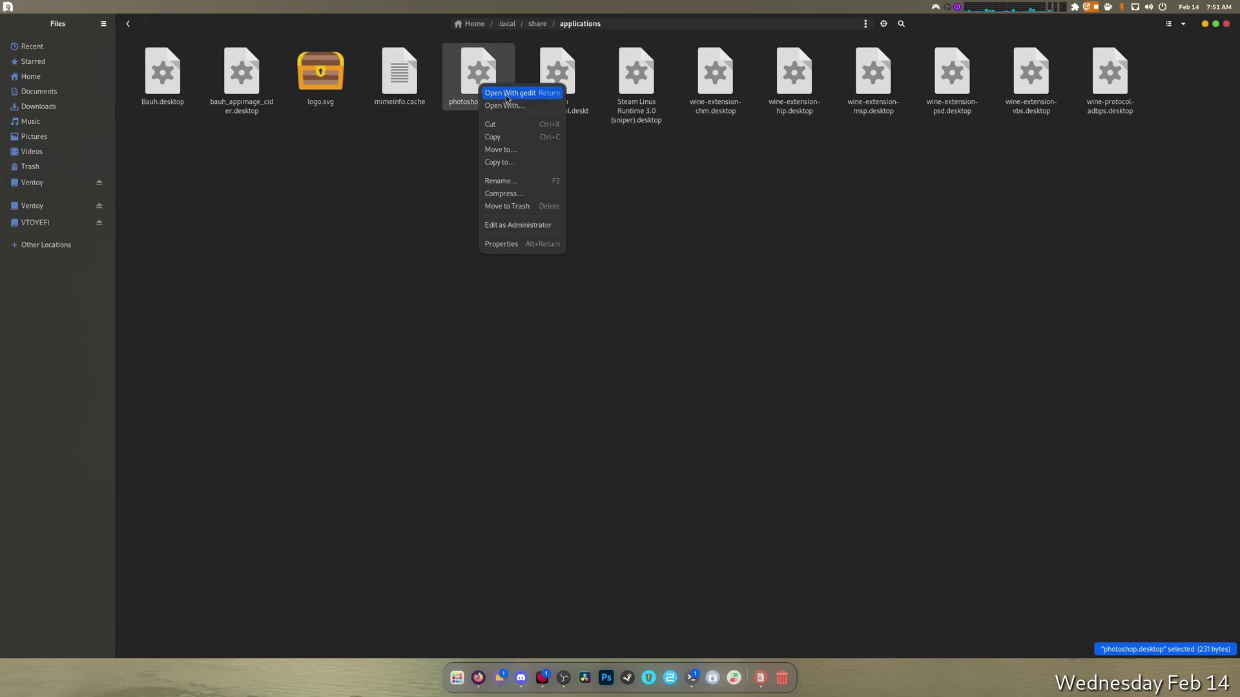
{"action": "left_click", "coordinate": [507, 93]}
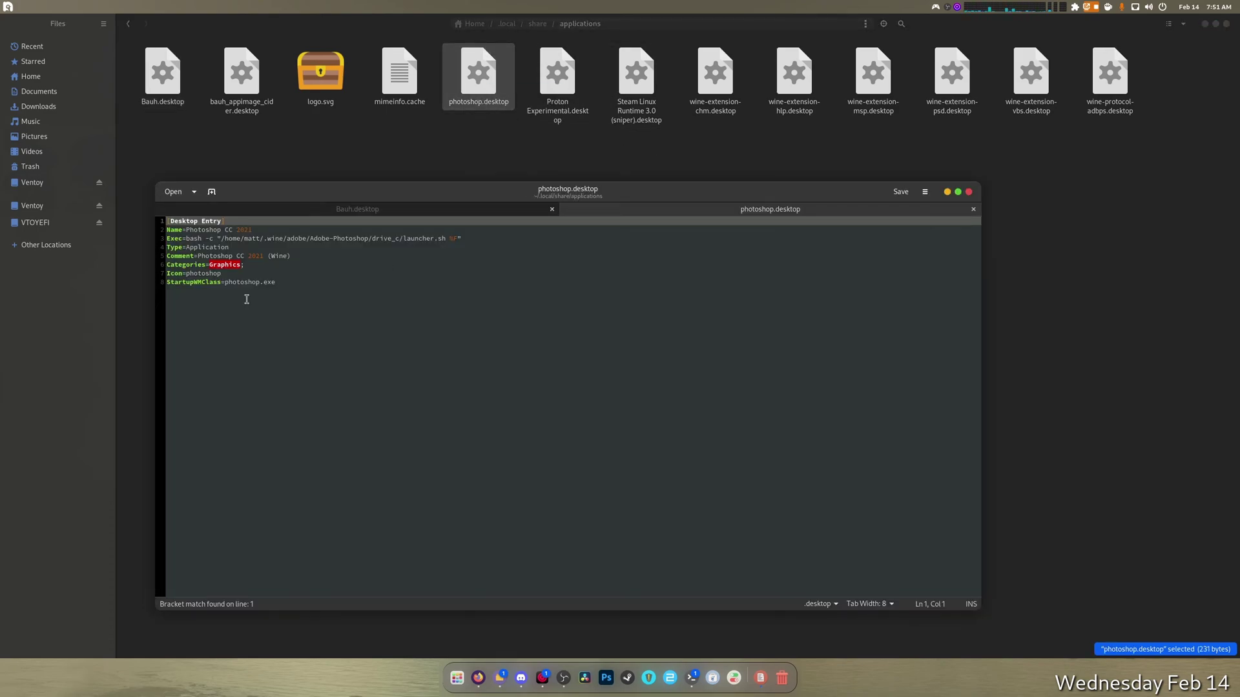
{"action": "double_click", "coordinate": [175, 273]}
{"action": "right_click", "coordinate": [176, 278]}
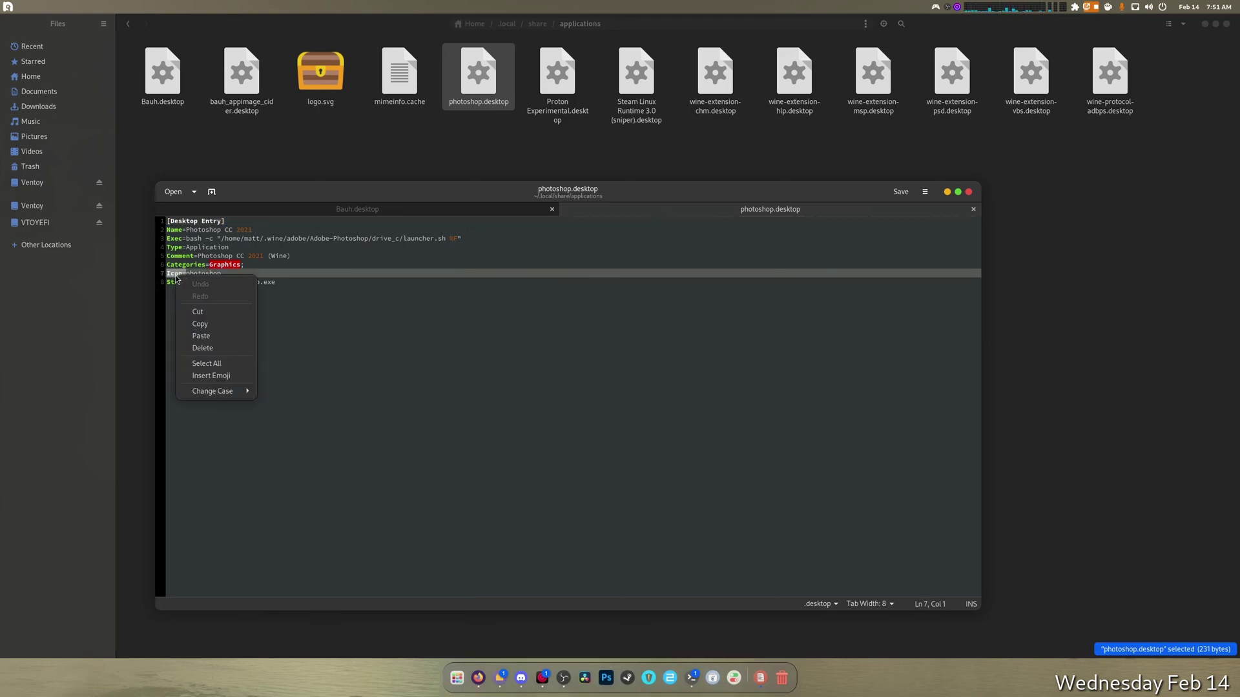
{"action": "left_click", "coordinate": [200, 323]}
Add the line Icon=logo.svg below the Exec line in Bauh.desktop and save the file
{"action": "left_click", "coordinate": [491, 209]}
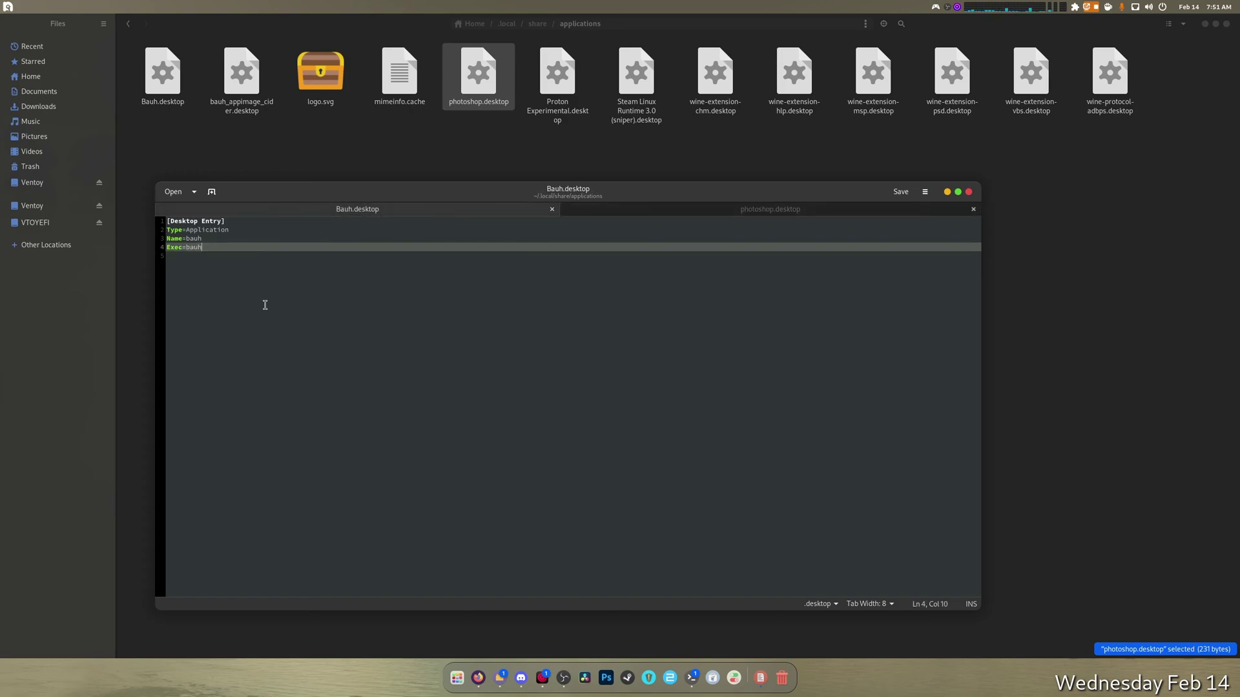
{"action": "key", "text": "Return"}
{"action": "key", "text": "ctrl+v"}
{"action": "type", "text": "="}
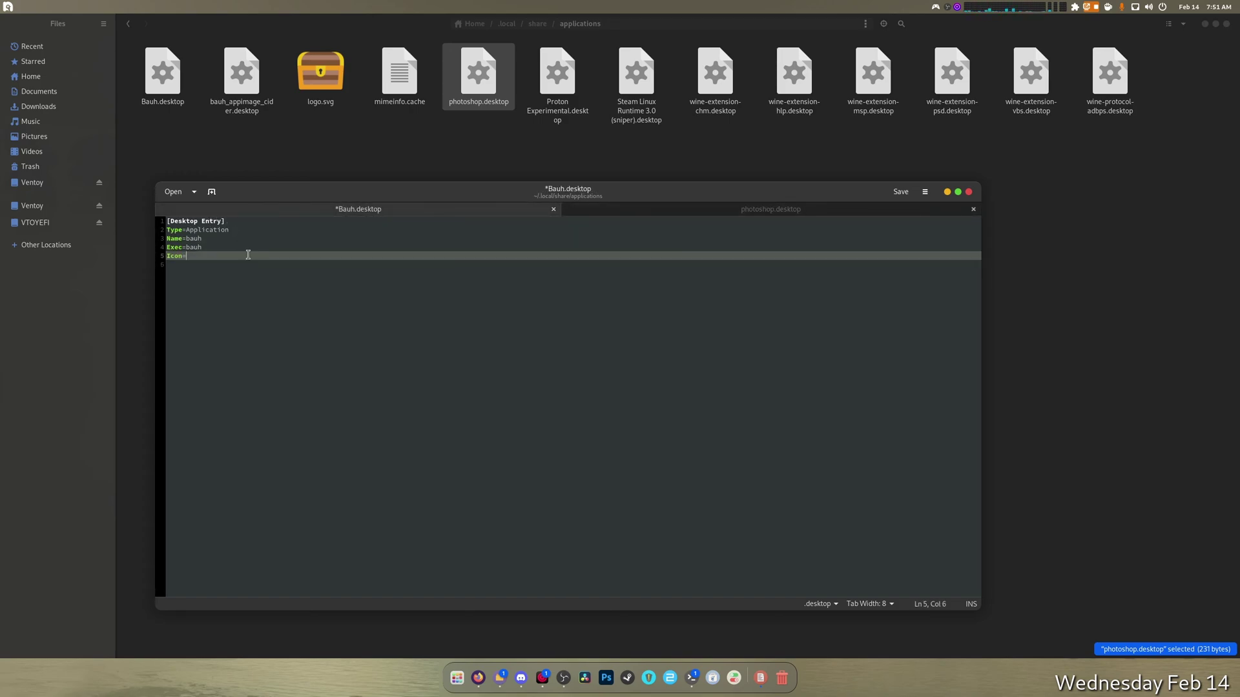
{"action": "type", "text": "logo.svg"}
{"action": "left_click", "coordinate": [901, 192]}
Launch bauh from its entry on the last page of the application overview
{"action": "left_click", "coordinate": [457, 678]}
{"action": "scroll", "coordinate": [636, 499], "scroll_direction": "down", "scroll_amount": 2}
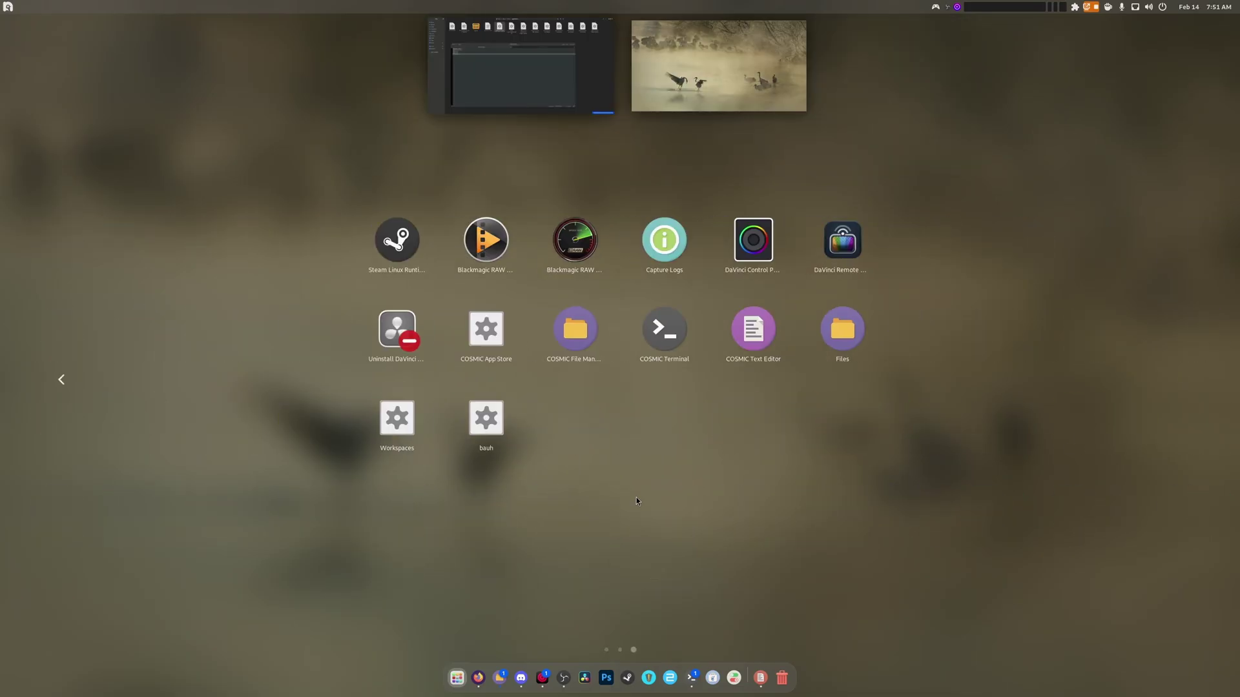
{"action": "left_click", "coordinate": [507, 447]}
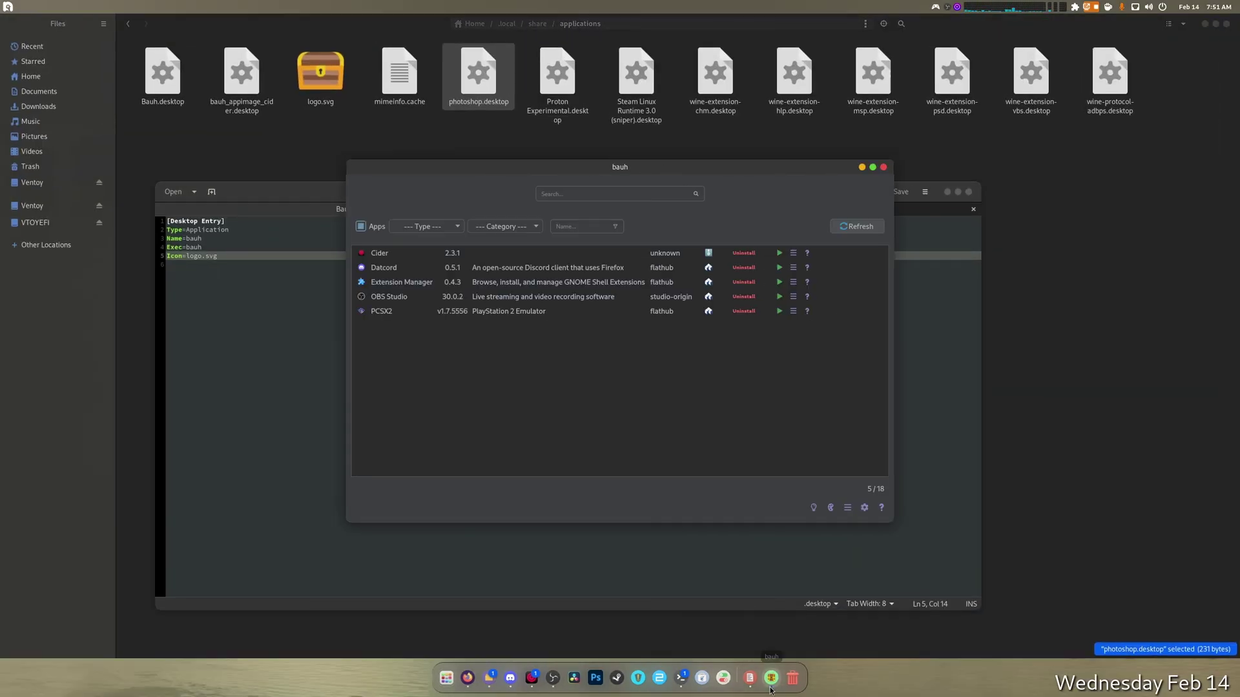
Check bauh's launcher icon in the application overview and search for bauh in the desktop's start menu
{"action": "left_click", "coordinate": [446, 678]}
{"action": "scroll", "coordinate": [581, 511], "scroll_direction": "down", "scroll_amount": 2}
{"action": "scroll", "coordinate": [580, 511], "scroll_direction": "up", "scroll_amount": 2}
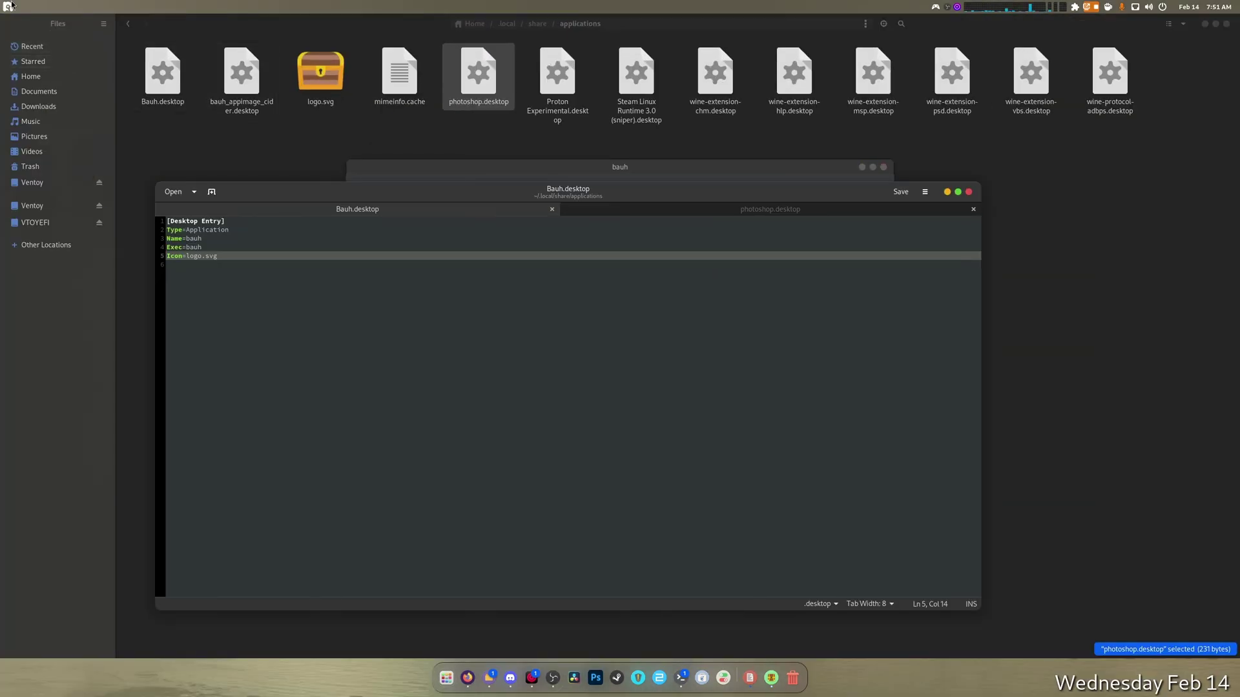
{"action": "left_click", "coordinate": [10, 6]}
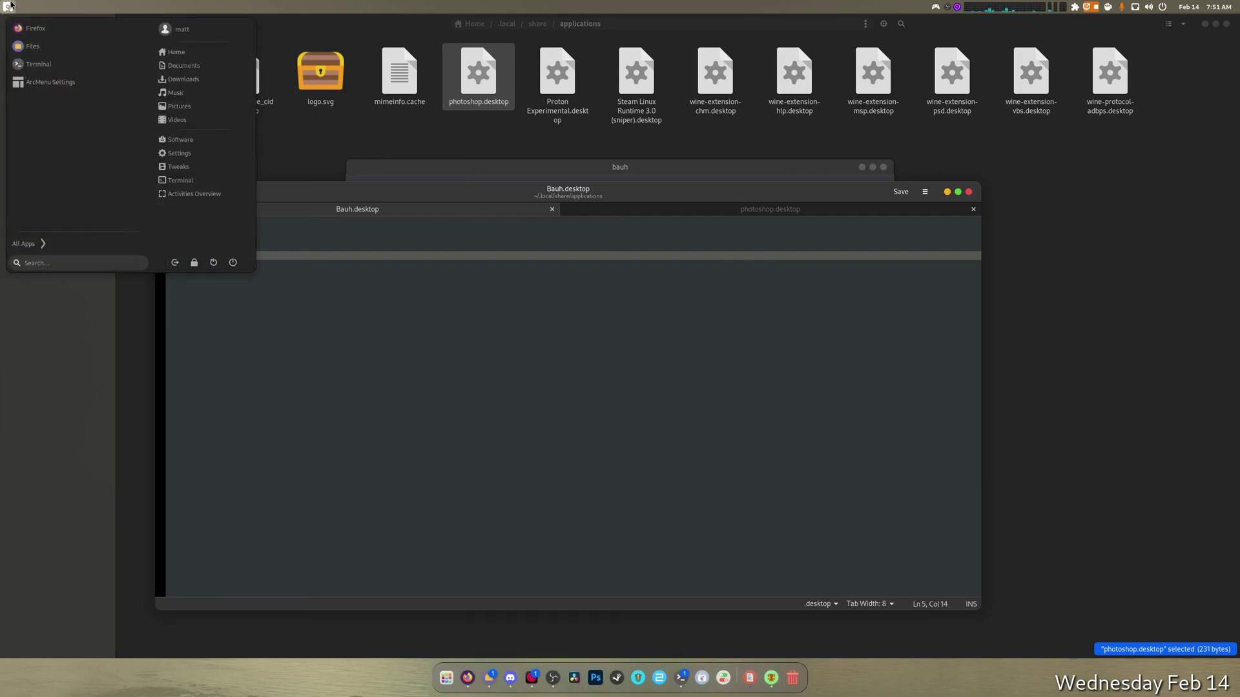
{"action": "type", "text": "bauh"}
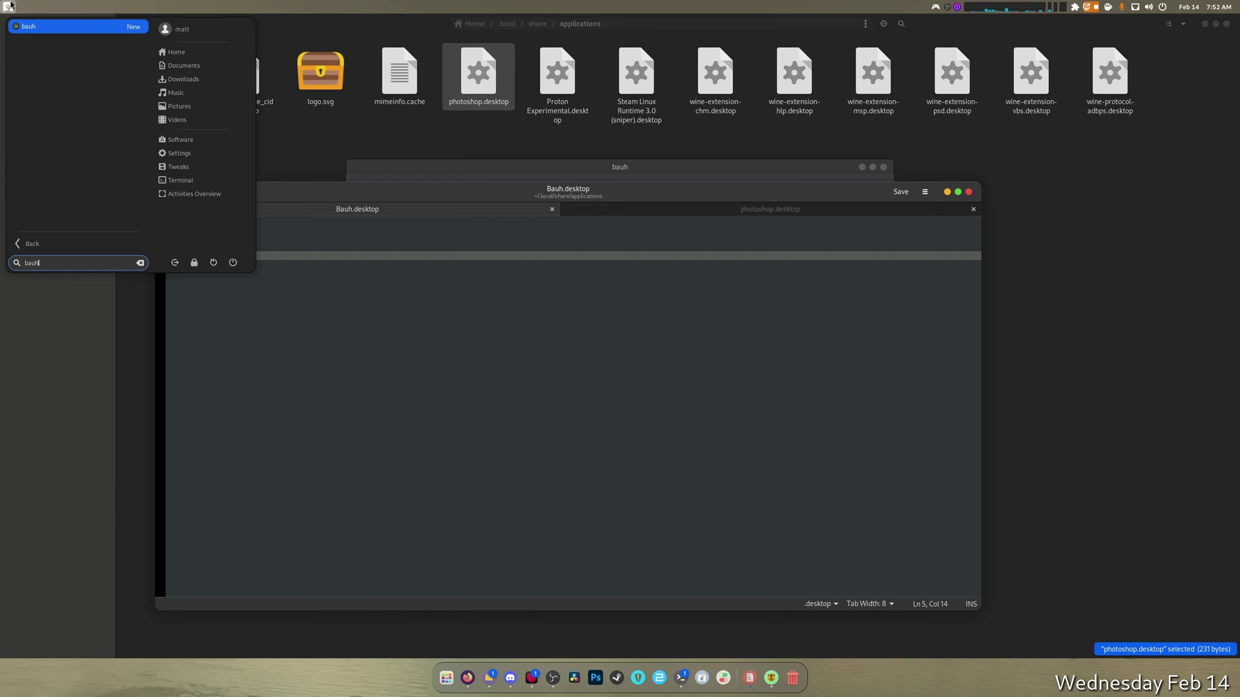
Dismiss the start menu, move the editor window aside and copy the applications folder's location in the file manager
{"action": "left_click", "coordinate": [341, 193]}
{"action": "left_click_drag", "start_coordinate": [338, 197], "coordinate": [354, 188]}
{"action": "left_click", "coordinate": [319, 91]}
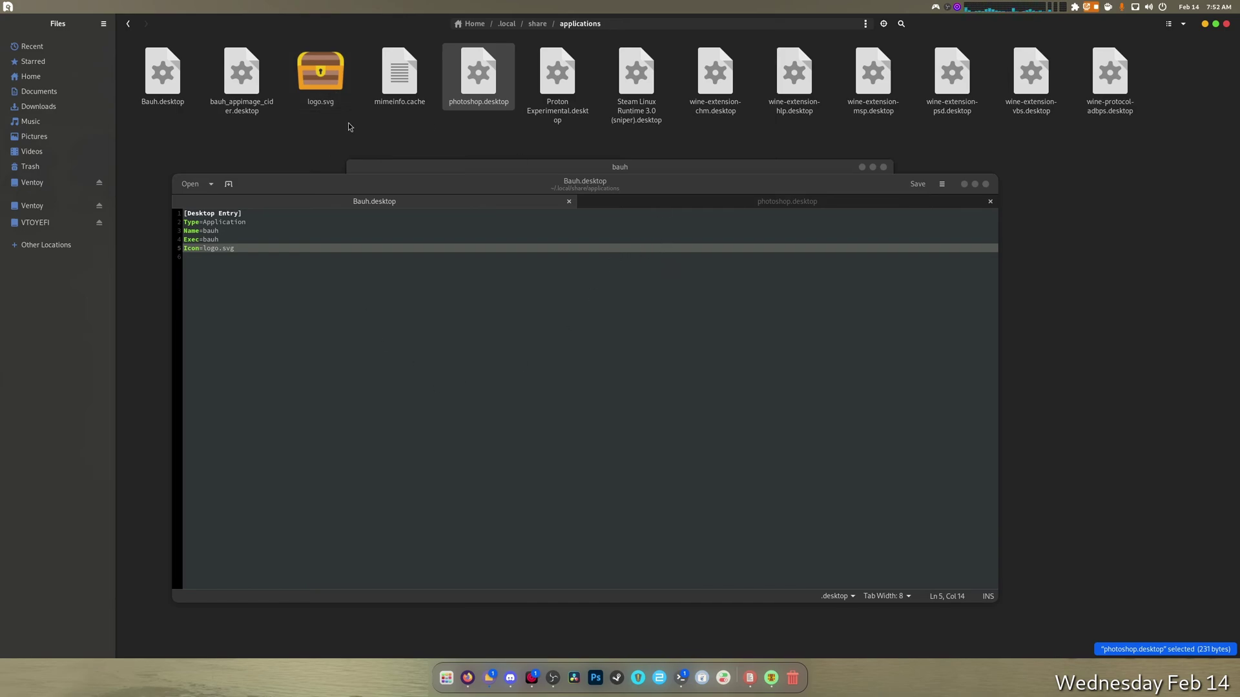
{"action": "left_click", "coordinate": [620, 26]}
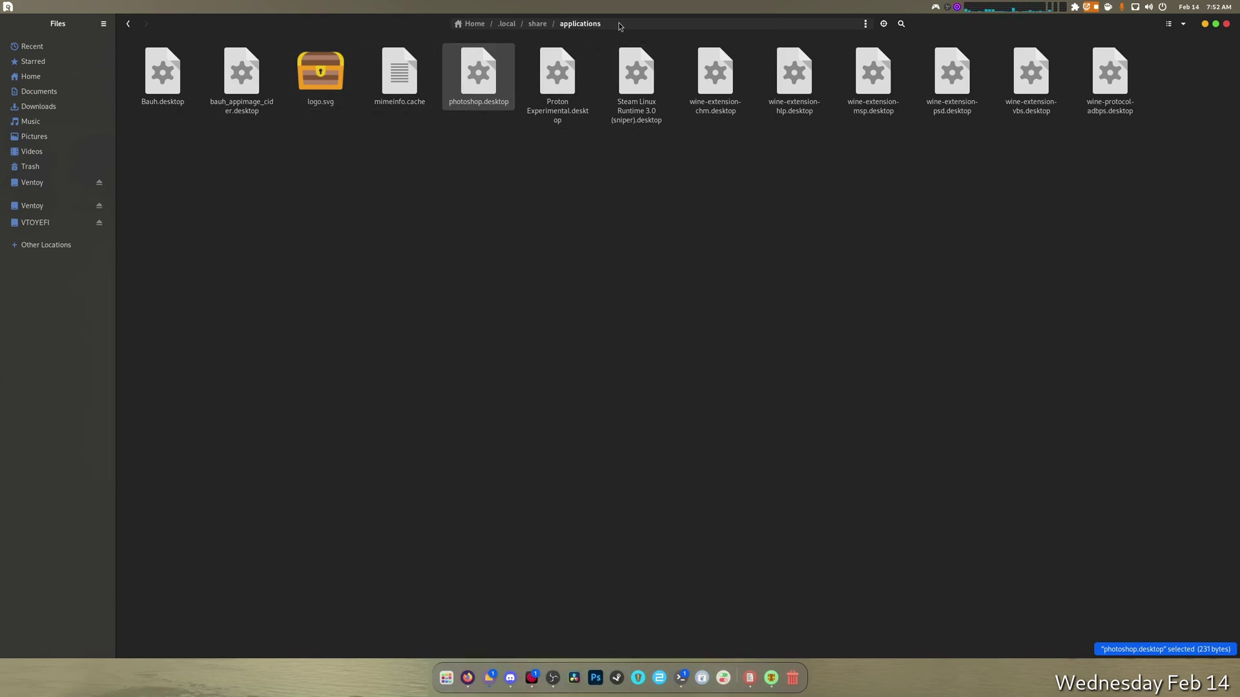
{"action": "left_click", "coordinate": [866, 23]}
{"action": "left_click", "coordinate": [859, 115]}
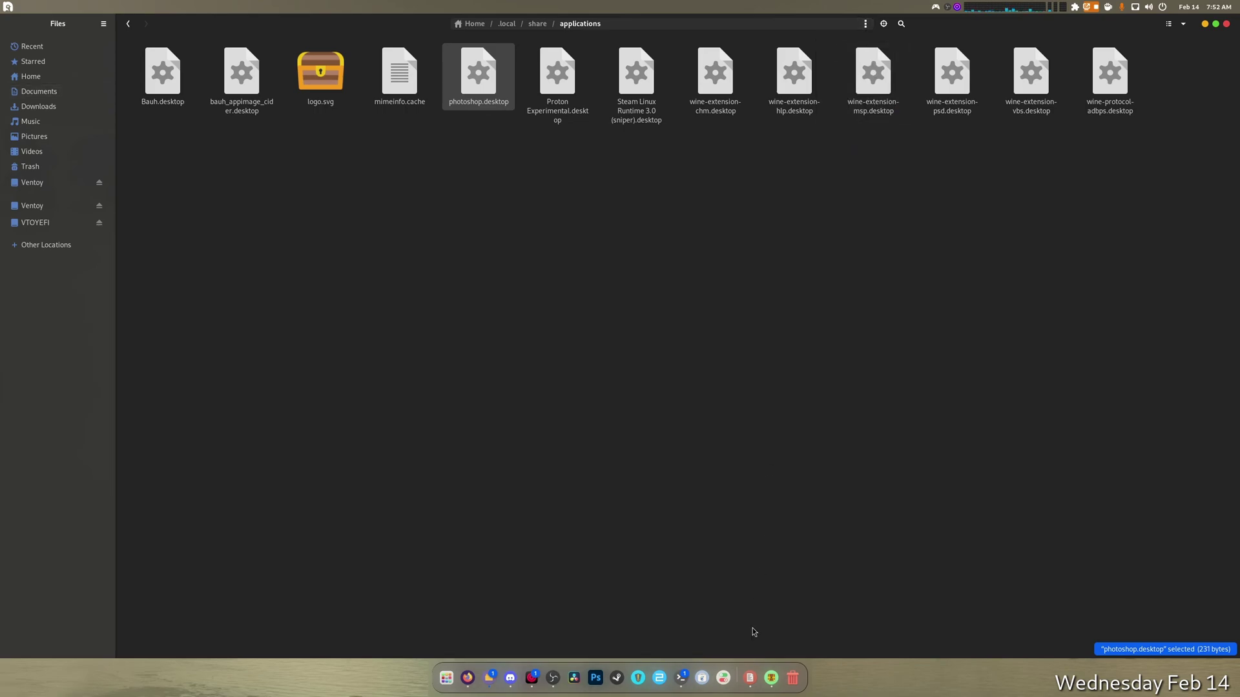
Insert the copied folder path and a slash before logo.svg on the Icon line, and save Bauh.desktop
{"action": "left_click", "coordinate": [750, 678]}
{"action": "left_click", "coordinate": [203, 249]}
{"action": "key", "text": "ctrl+v"}
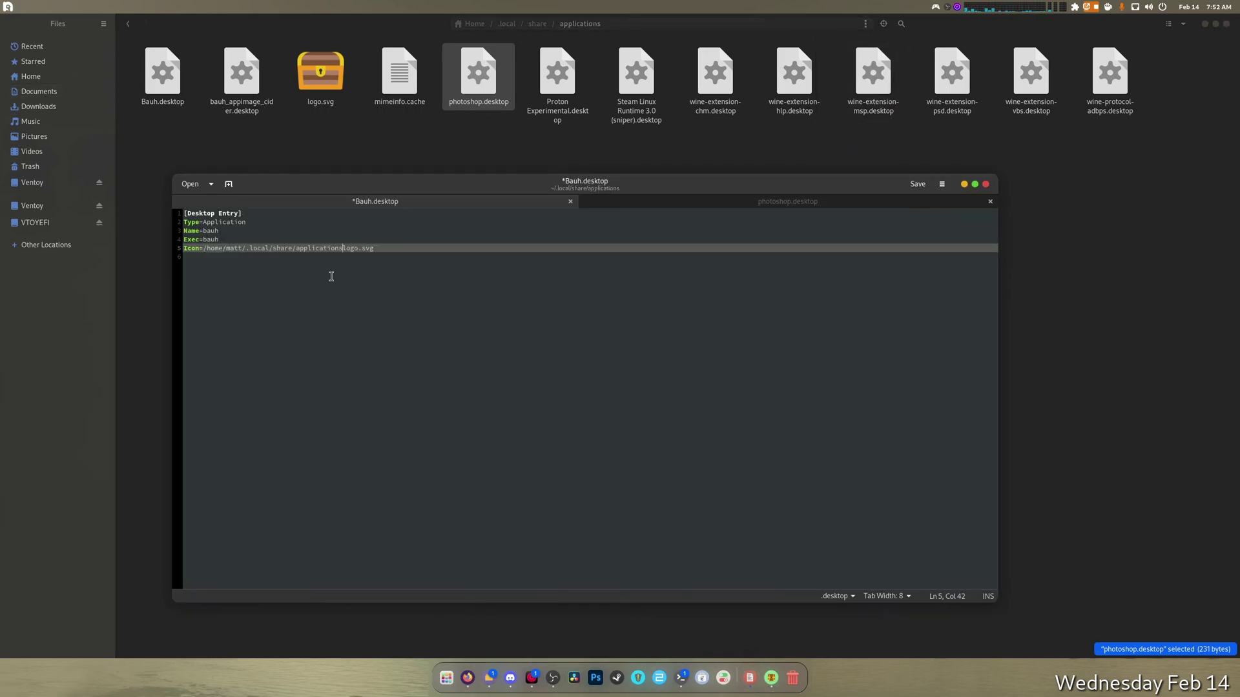
{"action": "type", "text": "/"}
{"action": "left_click", "coordinate": [917, 184]}
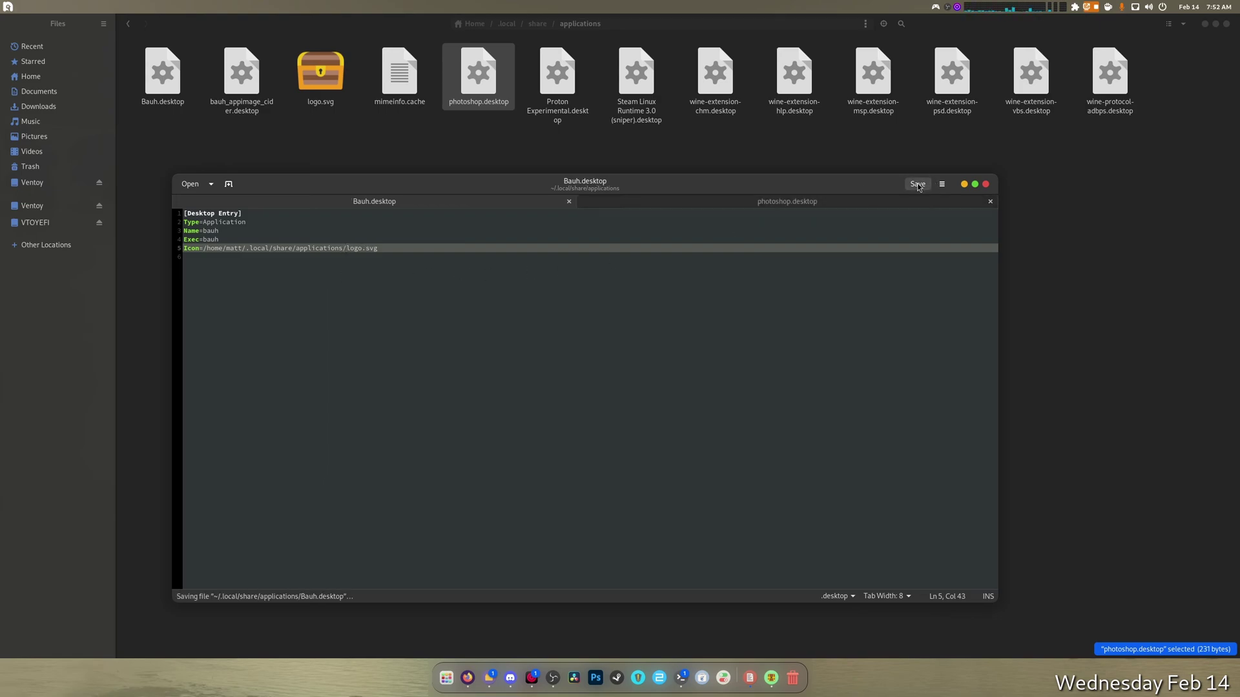
Close the text editor, search the start menu for "bau" and launch bauh from the result
{"action": "left_click", "coordinate": [986, 184]}
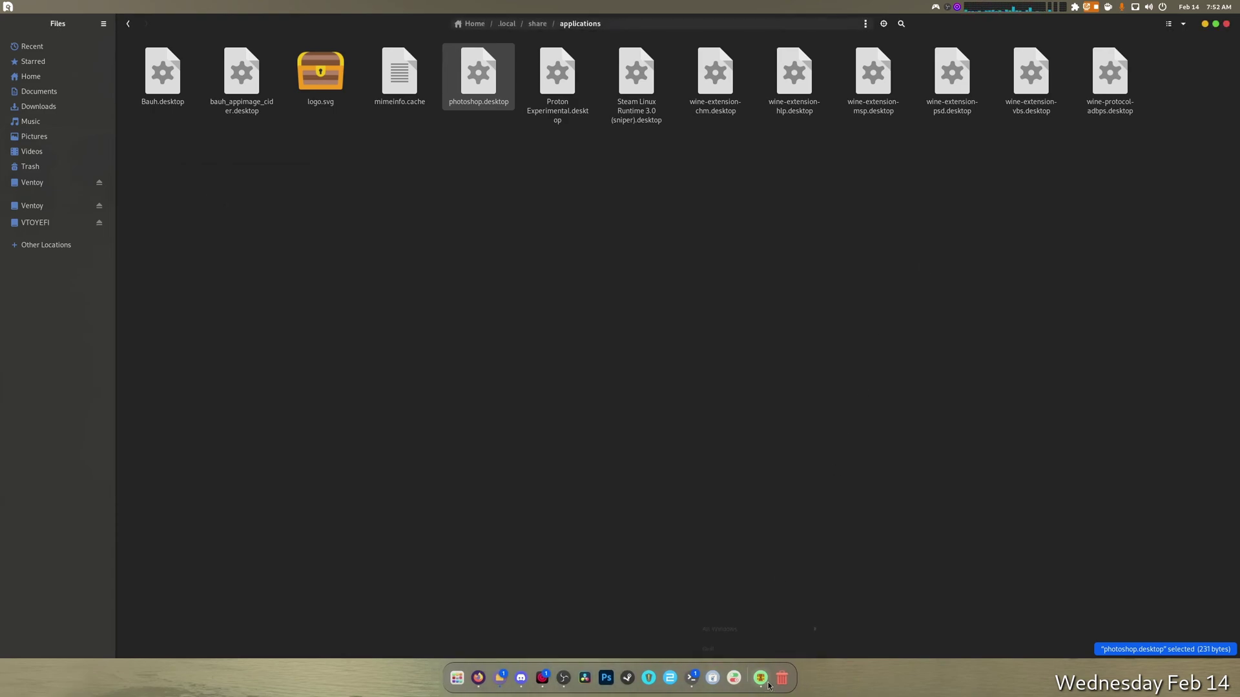
{"action": "left_click", "coordinate": [467, 678]}
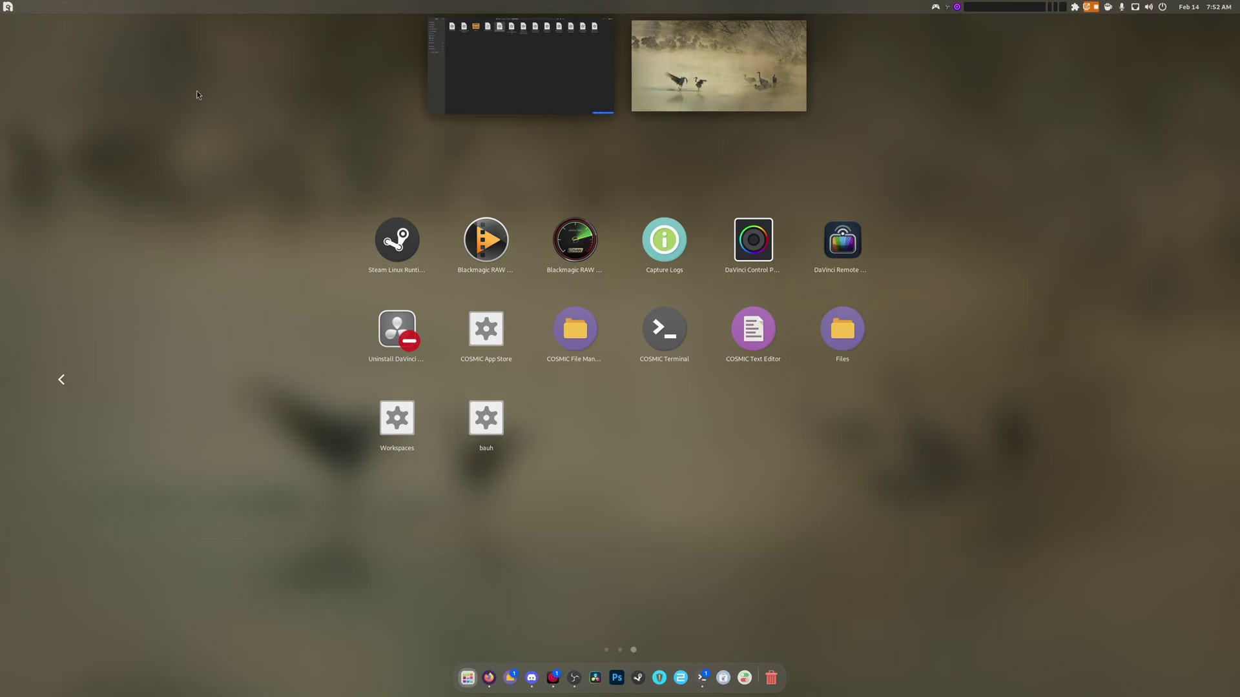
{"action": "left_click", "coordinate": [7, 6]}
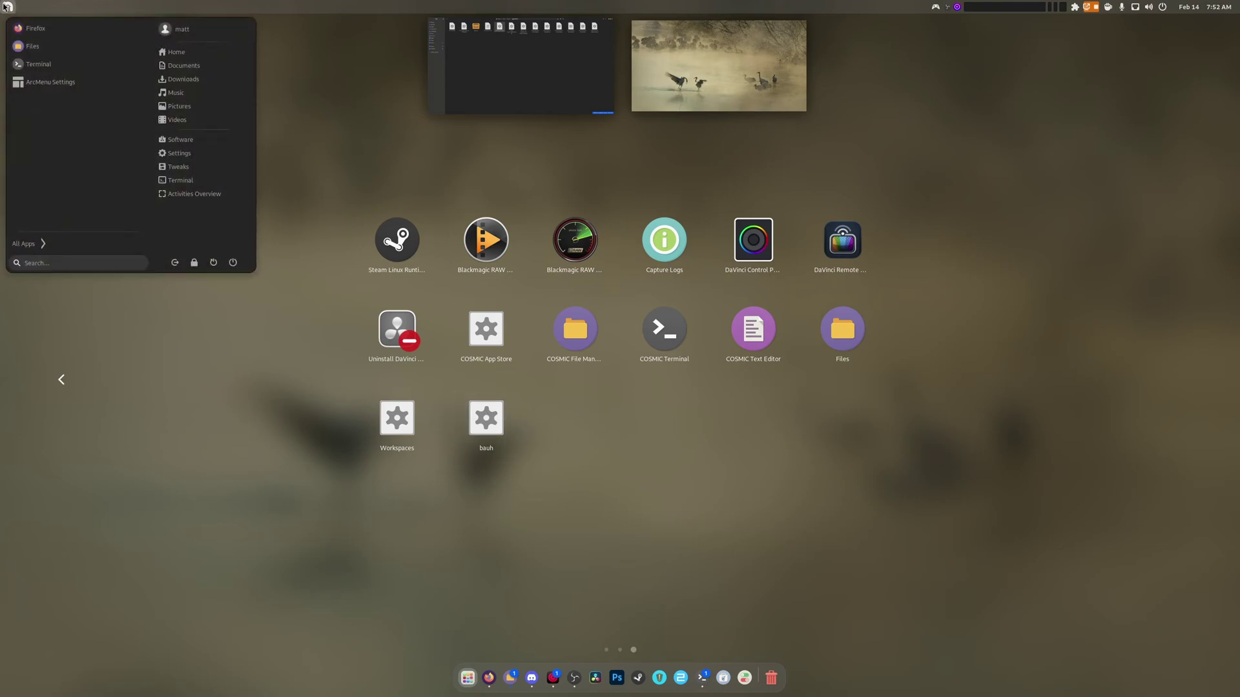
{"action": "type", "text": "bau"}
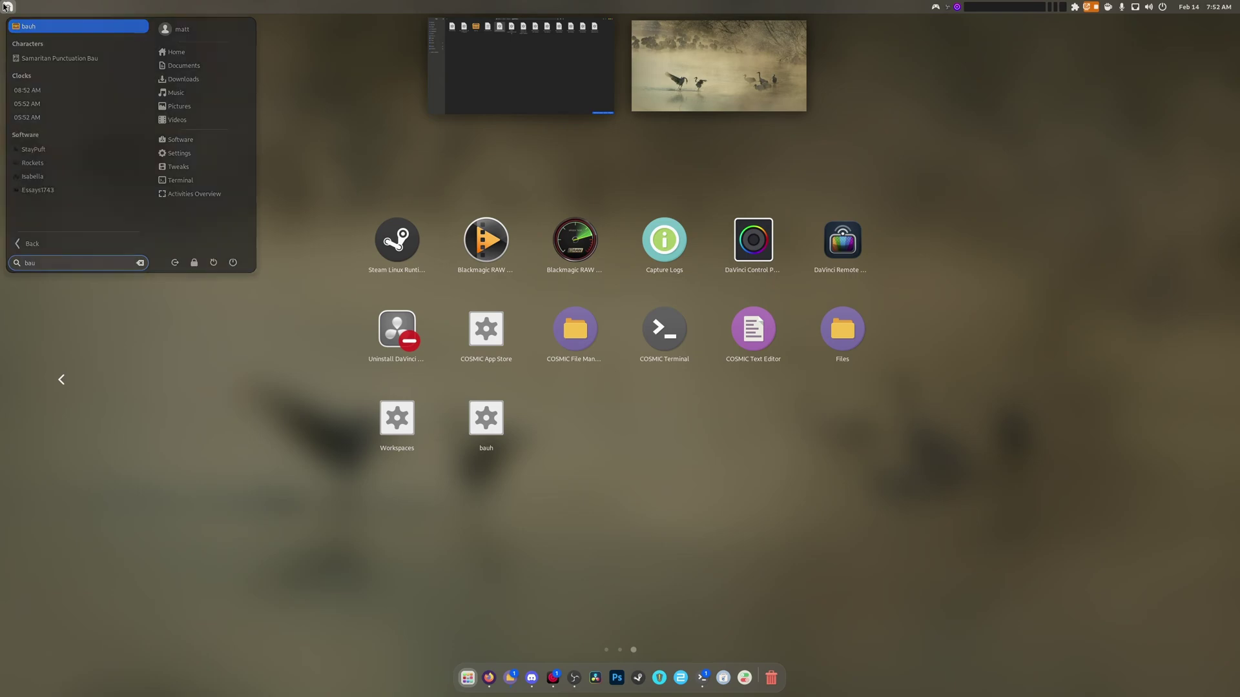
{"action": "key", "text": "Return"}
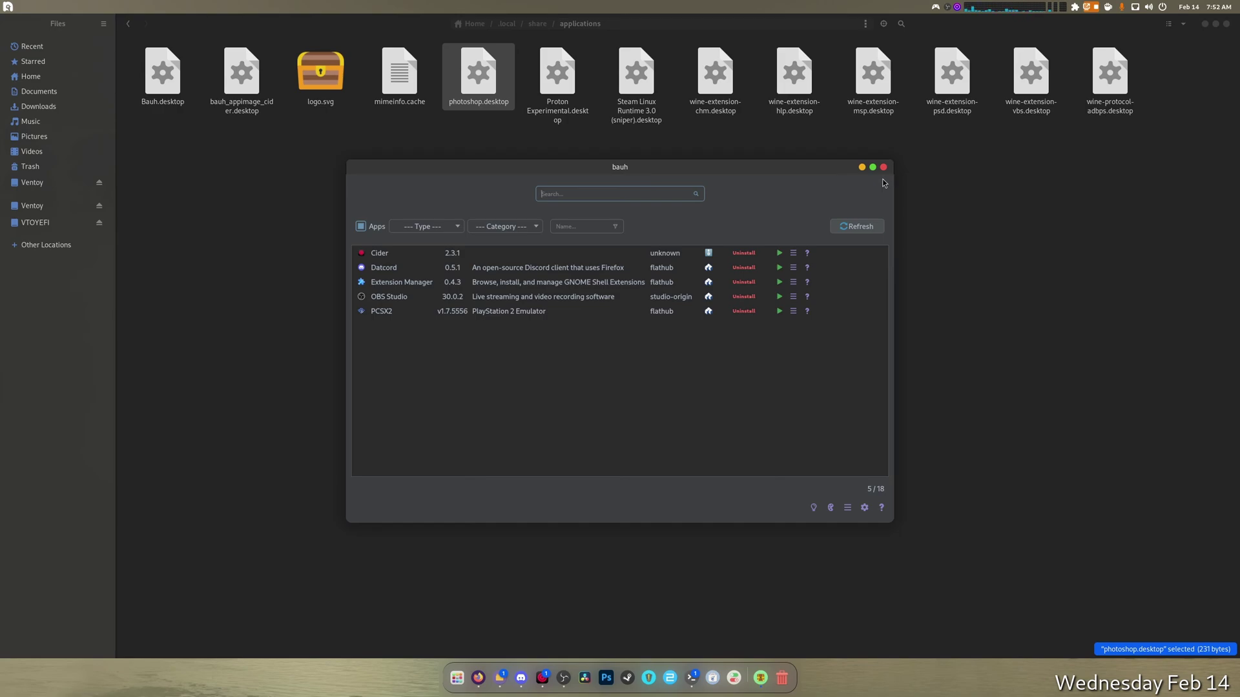
Pin bauh to the dock from the application overview and move its icon further forward among the pinned apps
{"action": "right_click", "coordinate": [761, 677]}
{"action": "left_click", "coordinate": [761, 648]}
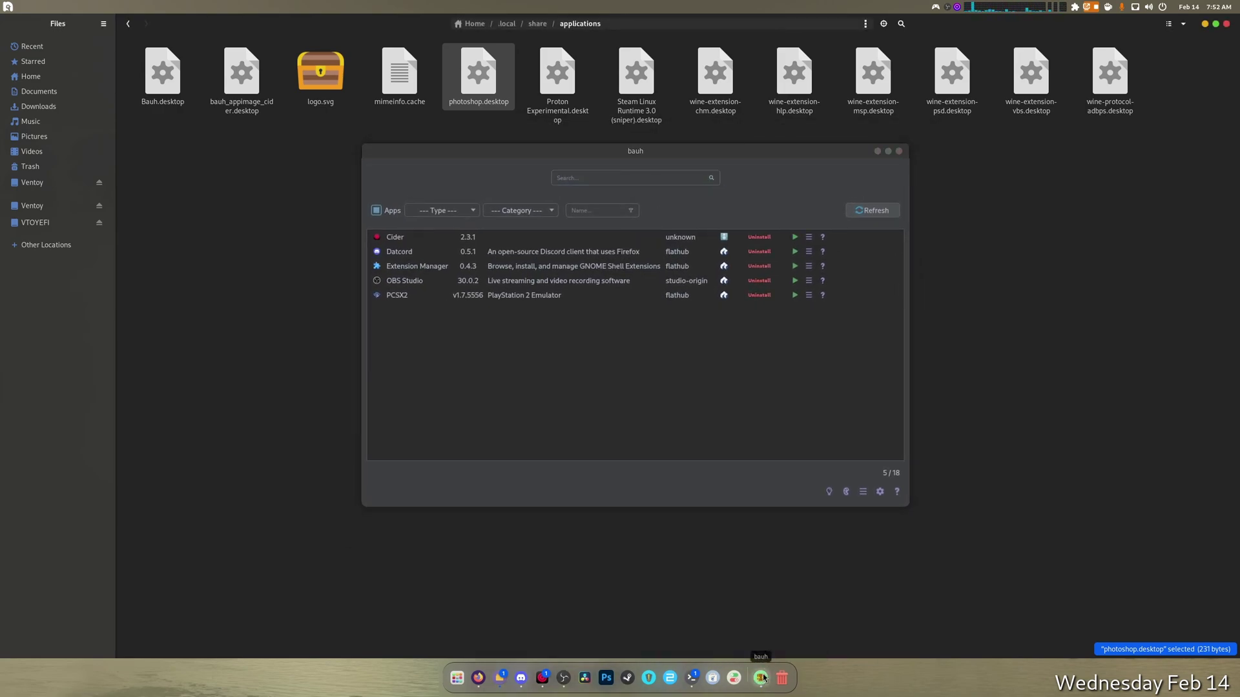
{"action": "left_click", "coordinate": [457, 678]}
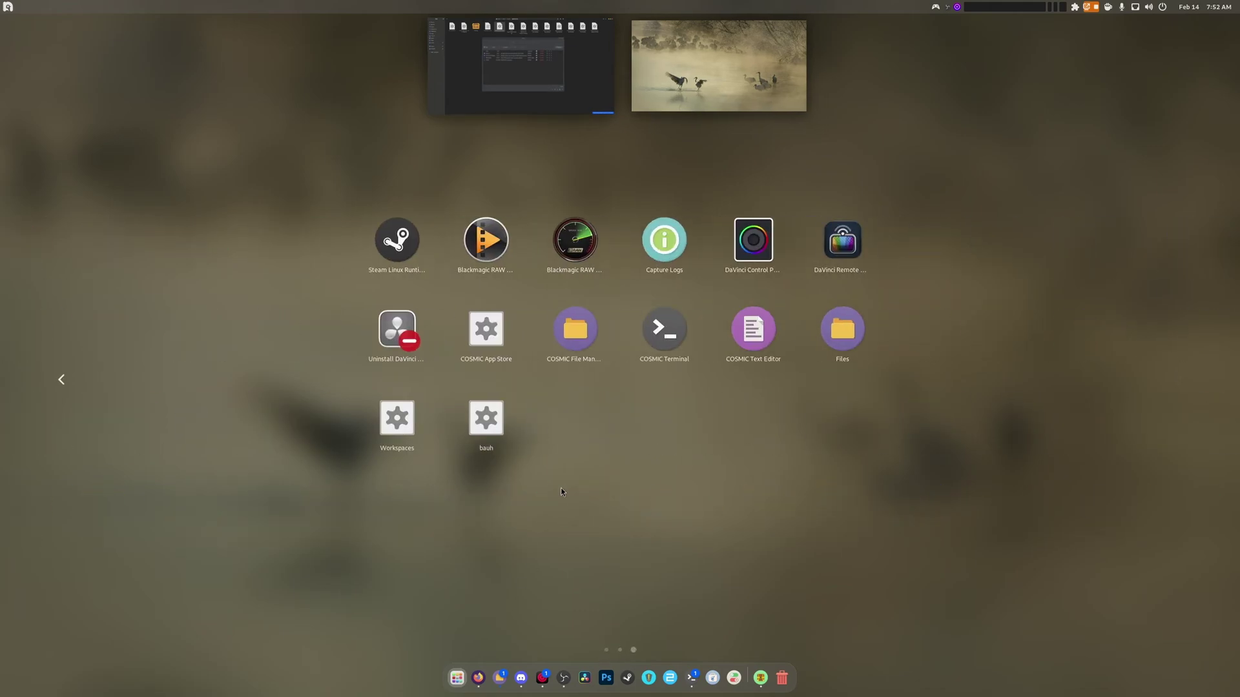
{"action": "right_click", "coordinate": [510, 437]}
{"action": "left_click", "coordinate": [556, 423]}
{"action": "left_click_drag", "start_coordinate": [745, 675], "coordinate": [702, 678]}
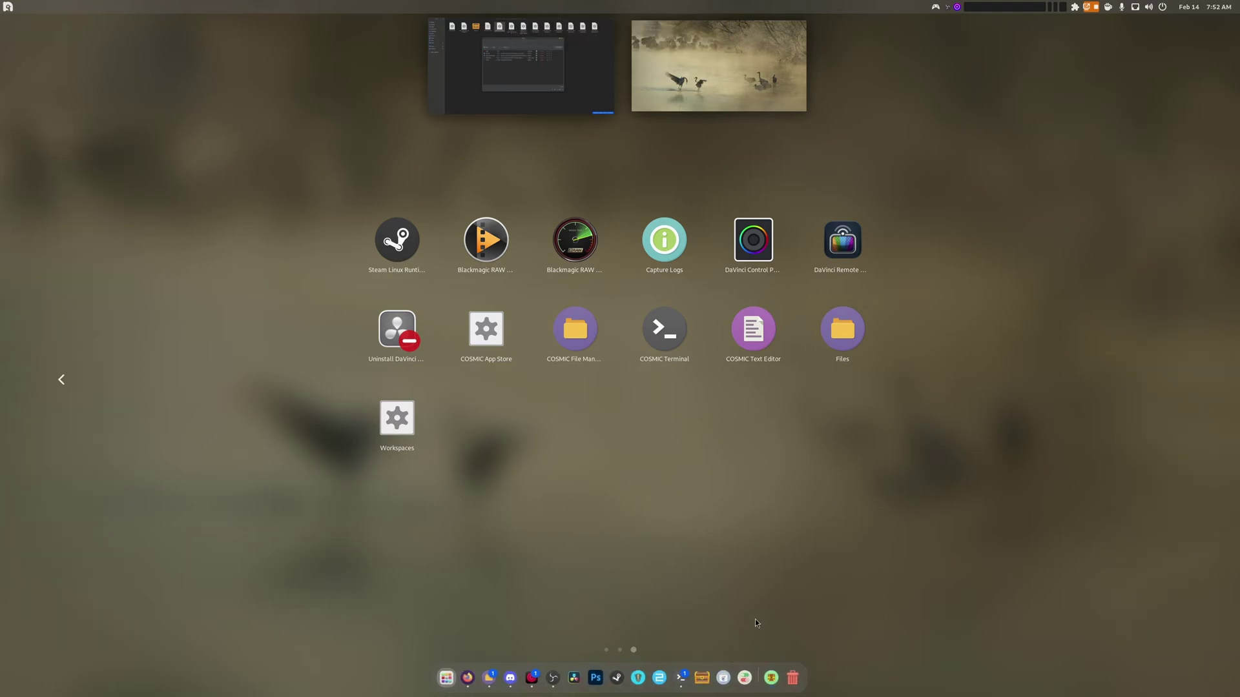
Quit the running bauh instance, relaunch it from its pinned dock icon and reposition its window over the file manager
{"action": "right_click", "coordinate": [768, 677]}
{"action": "left_click", "coordinate": [770, 651]}
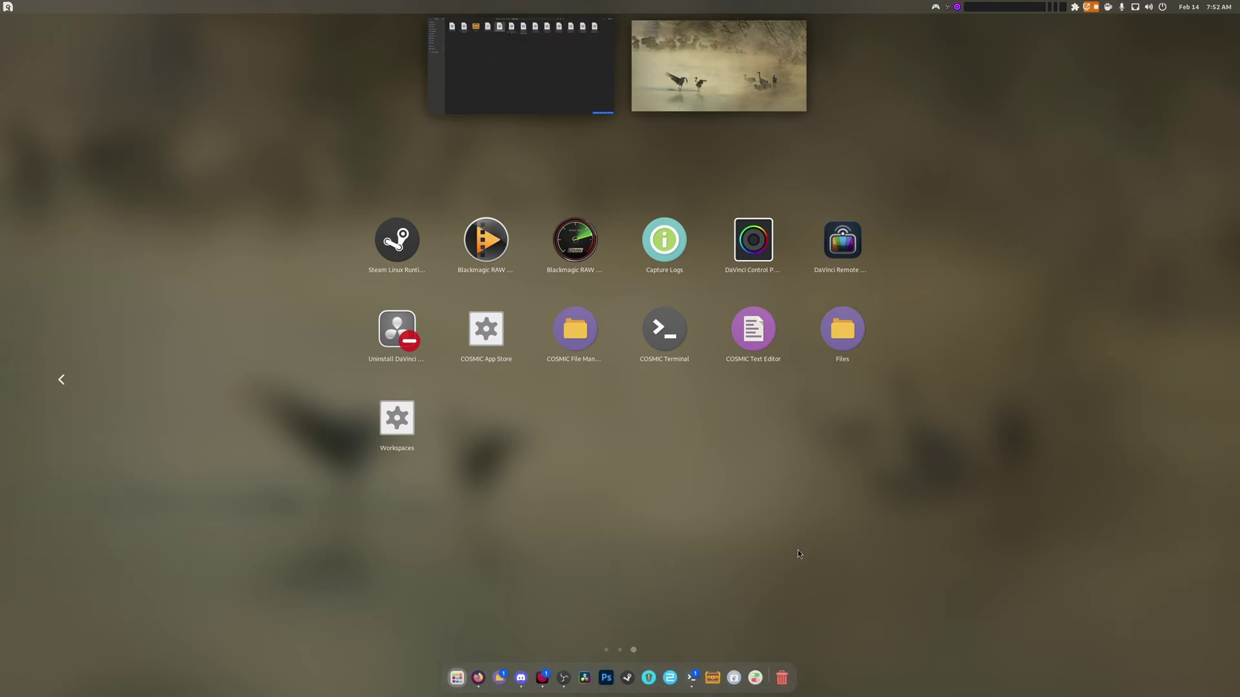
{"action": "left_click", "coordinate": [714, 677]}
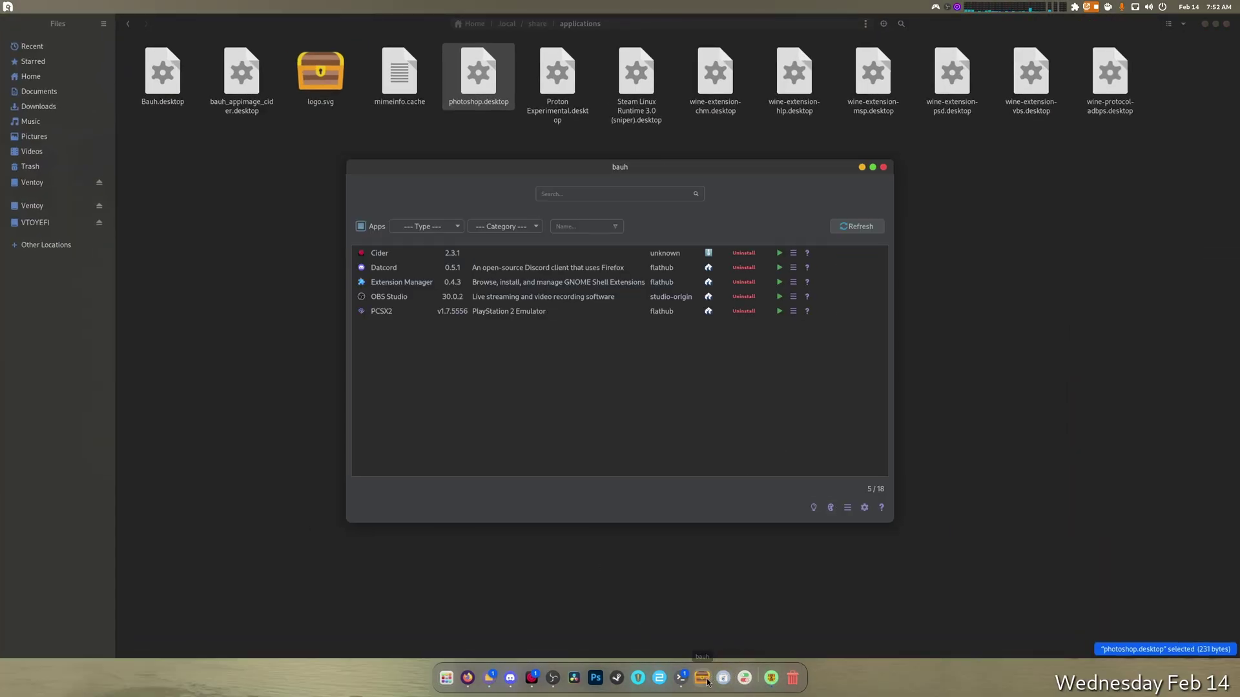
{"action": "left_click_drag", "start_coordinate": [662, 173], "coordinate": [593, 204]}
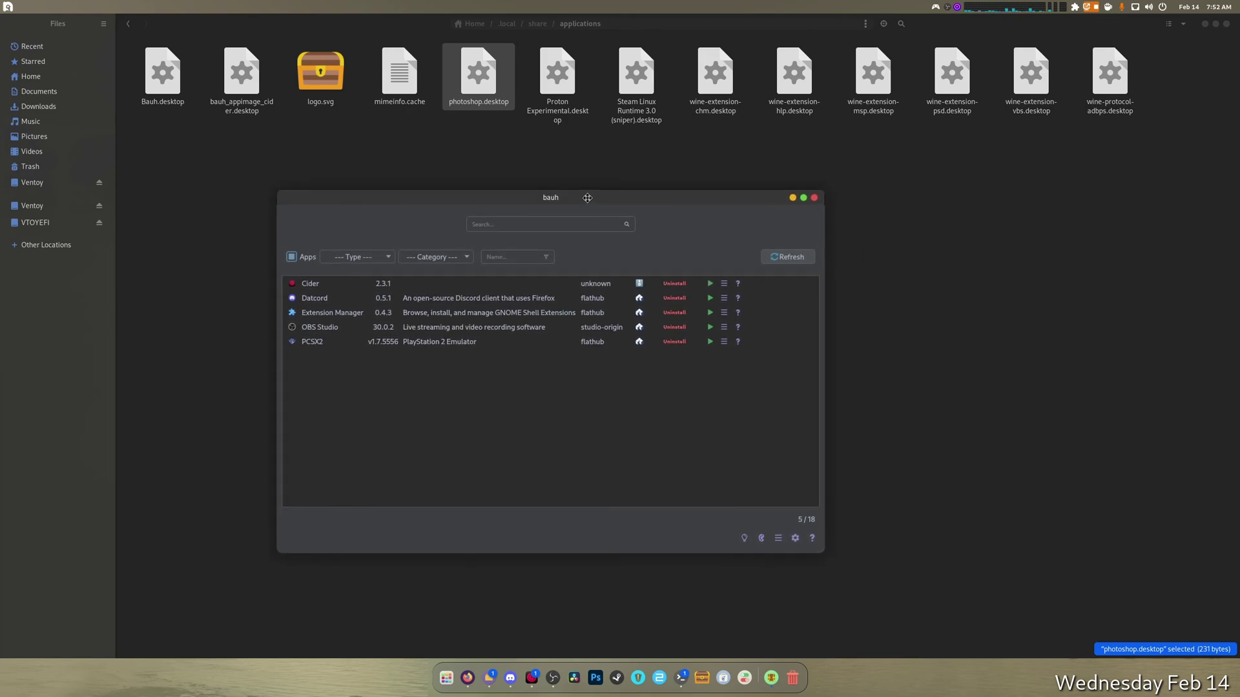
{"action": "left_click_drag", "start_coordinate": [489, 197], "coordinate": [496, 182]}
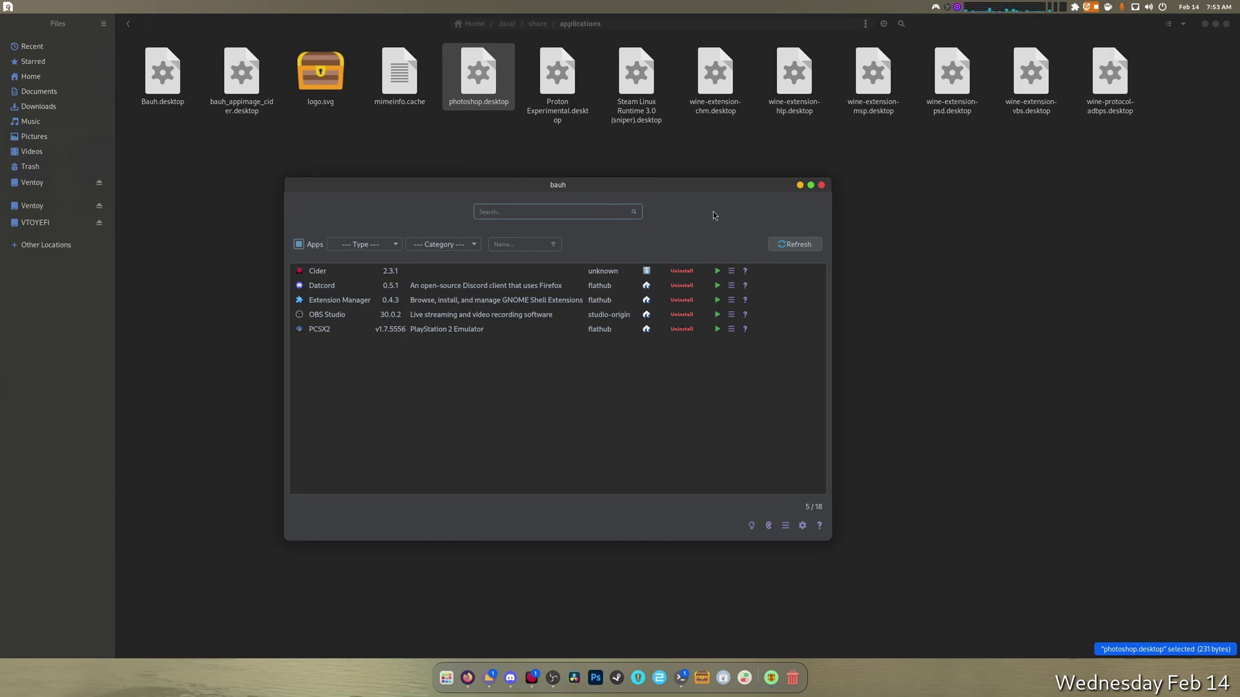
Refresh the list of installed apps and review the extra actions offered for Cider and Datcord
{"action": "left_click", "coordinate": [789, 247]}
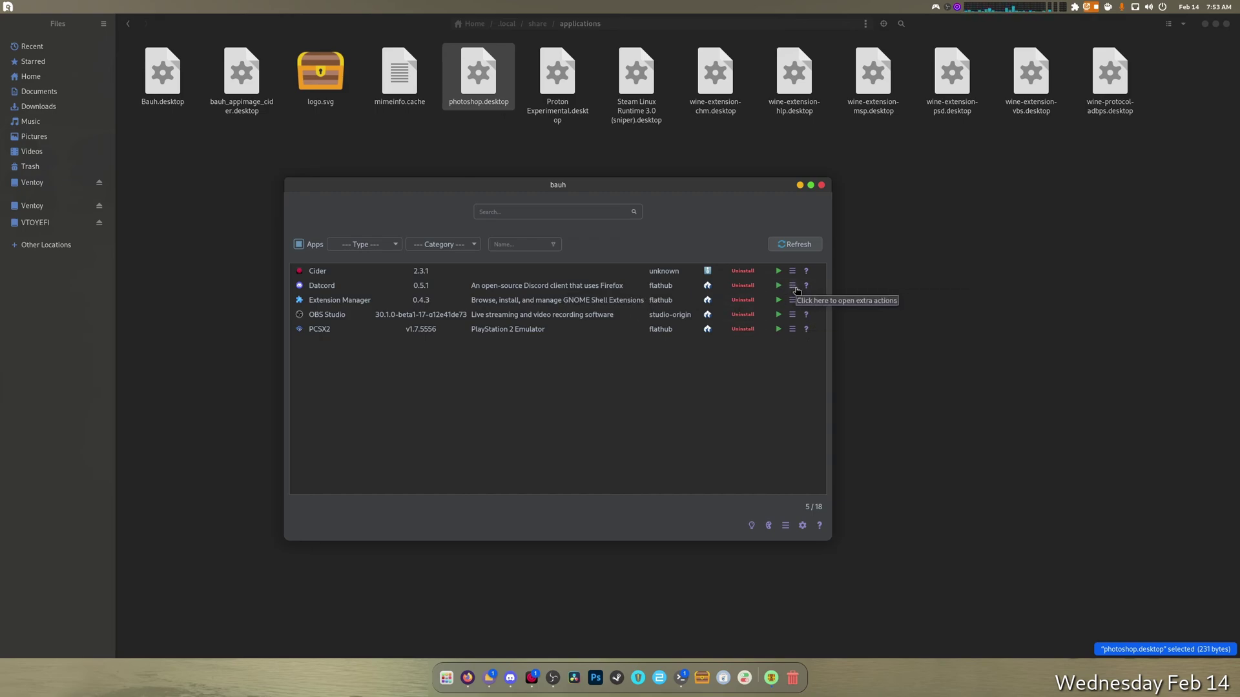
{"action": "left_click", "coordinate": [793, 274]}
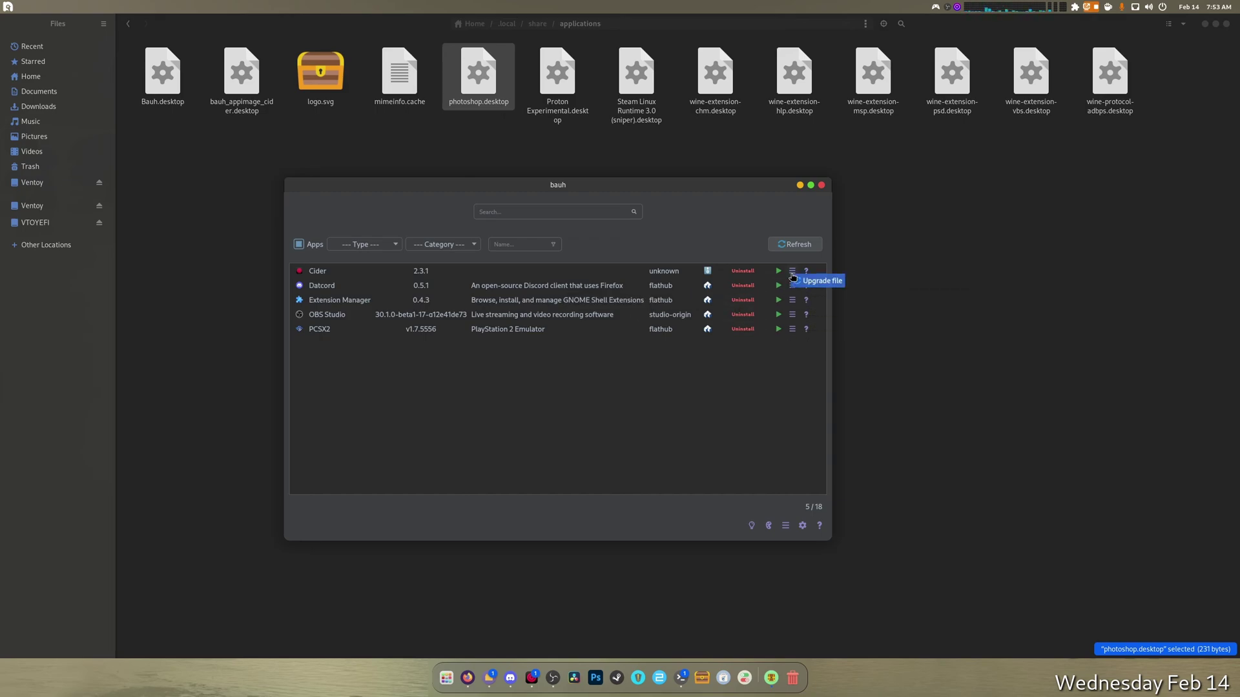
{"action": "left_click", "coordinate": [793, 286]}
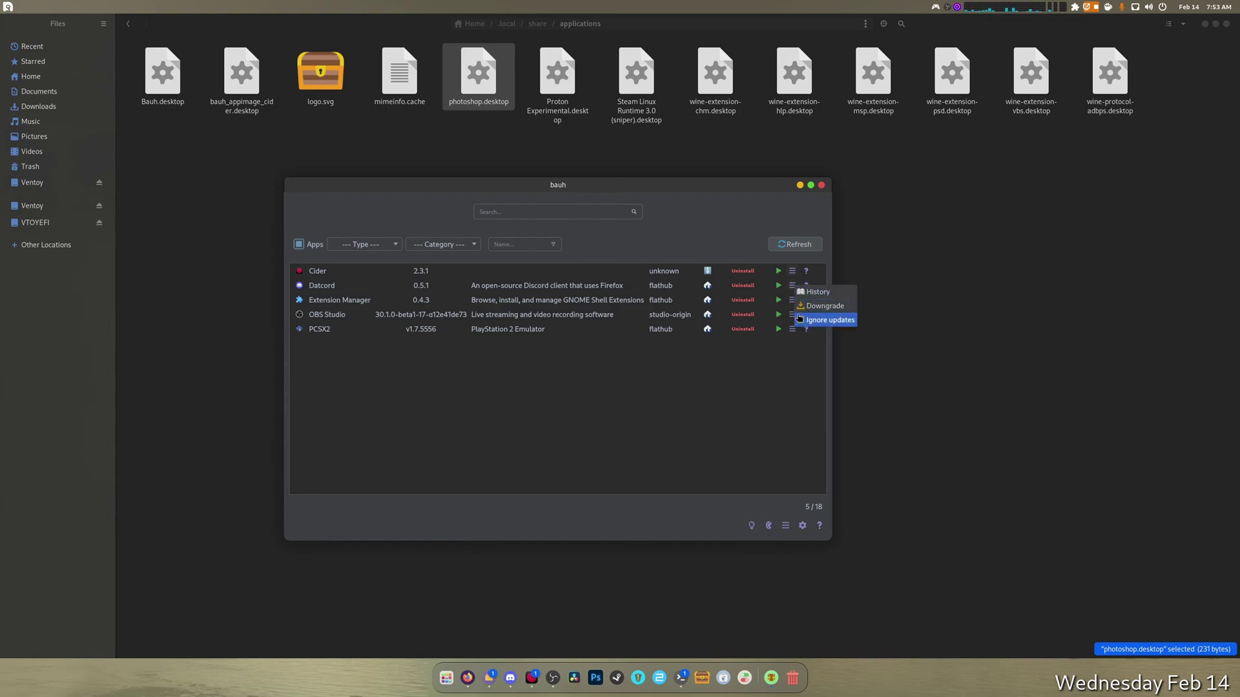
{"action": "left_click", "coordinate": [823, 320]}
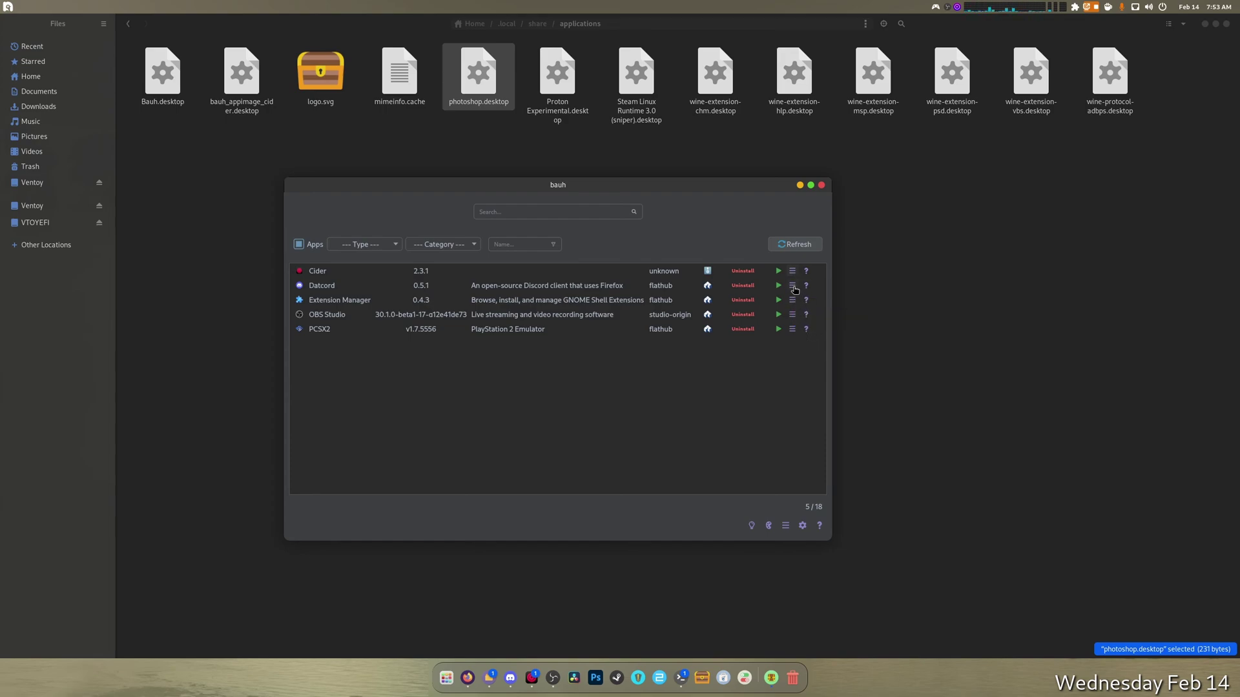
View the version histories of Datcord and Extension Manager, closing each history window
{"action": "left_click", "coordinate": [795, 290]}
{"action": "left_click", "coordinate": [810, 294]}
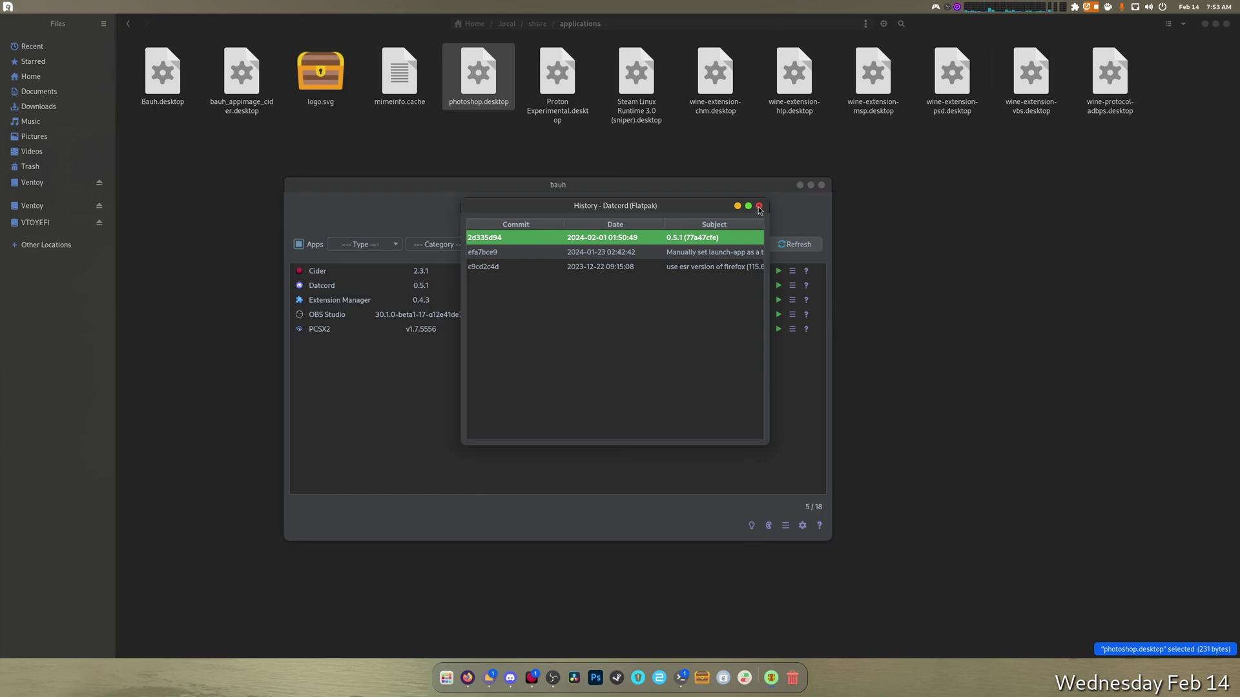
{"action": "left_click", "coordinate": [759, 206]}
{"action": "left_click", "coordinate": [794, 301]}
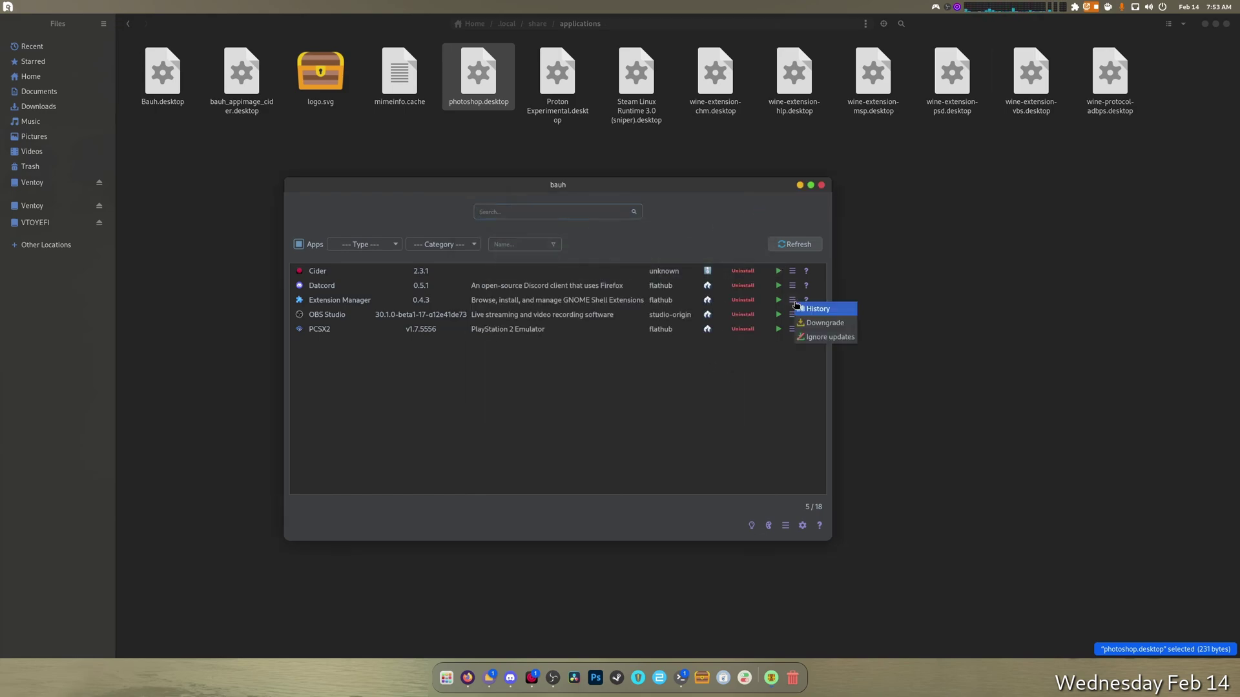
{"action": "left_click", "coordinate": [808, 310]}
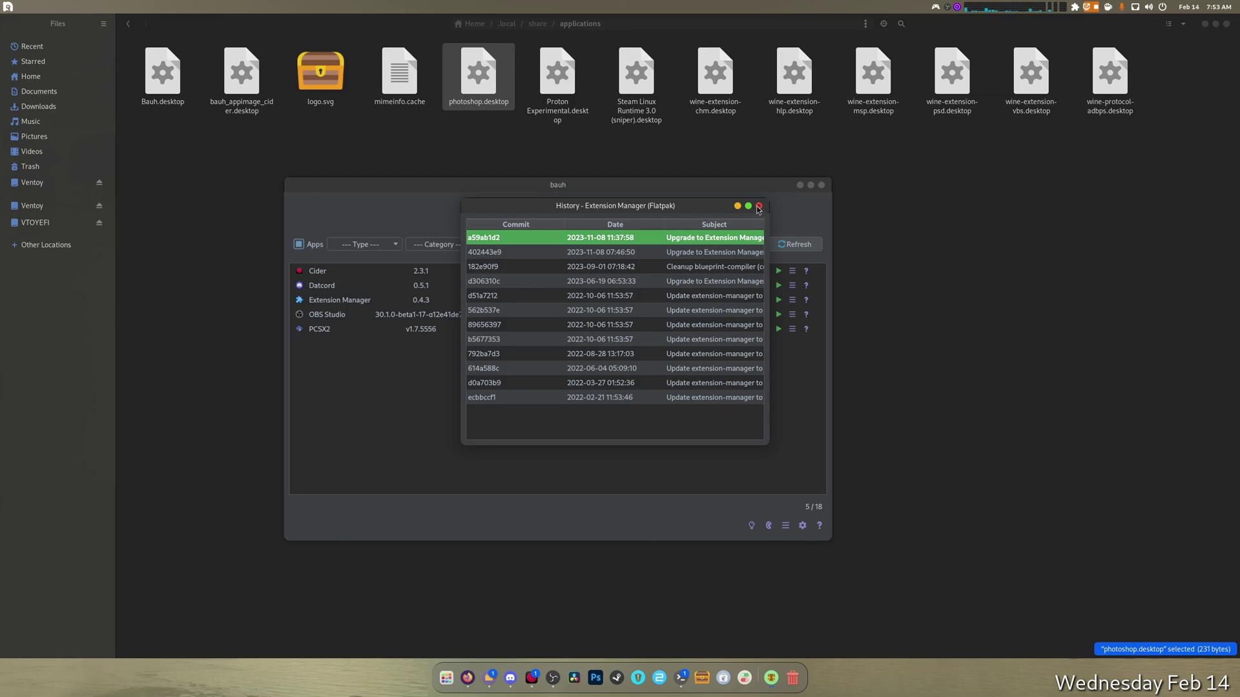
{"action": "left_click", "coordinate": [759, 206]}
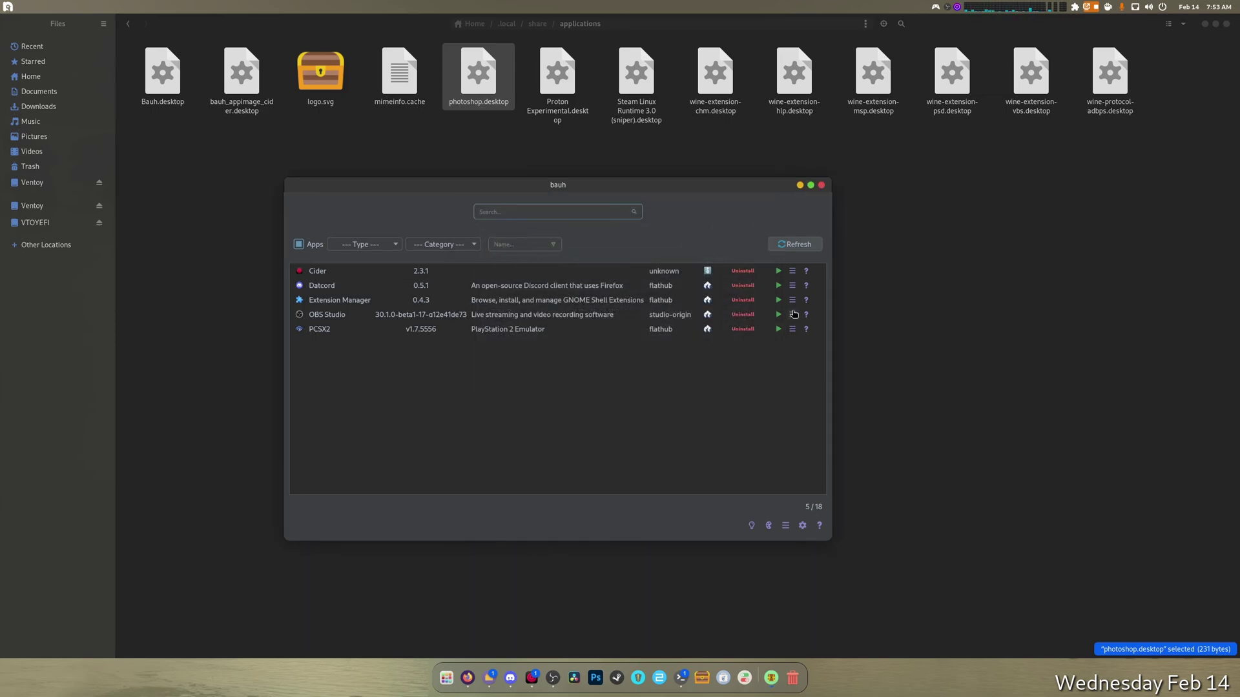
Request the version history of OBS Studio, and browse PCSX2's commit history down to its oldest entries before closing it
{"action": "left_click", "coordinate": [793, 314]}
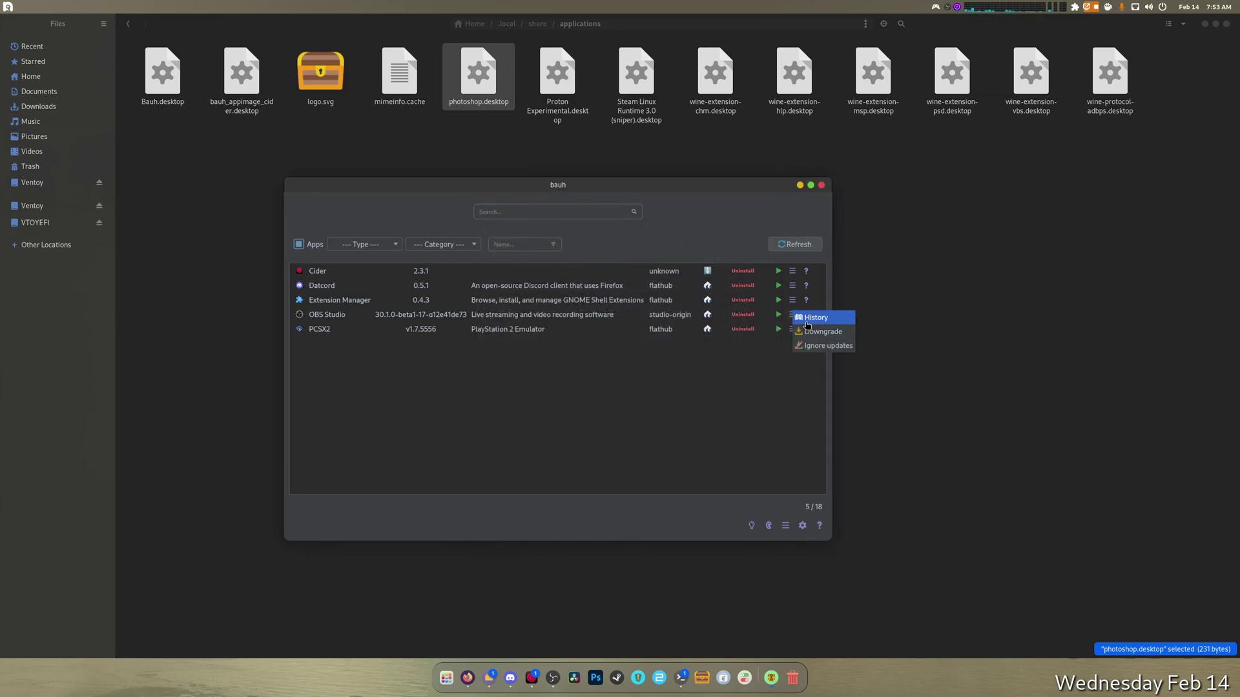
{"action": "left_click", "coordinate": [808, 323]}
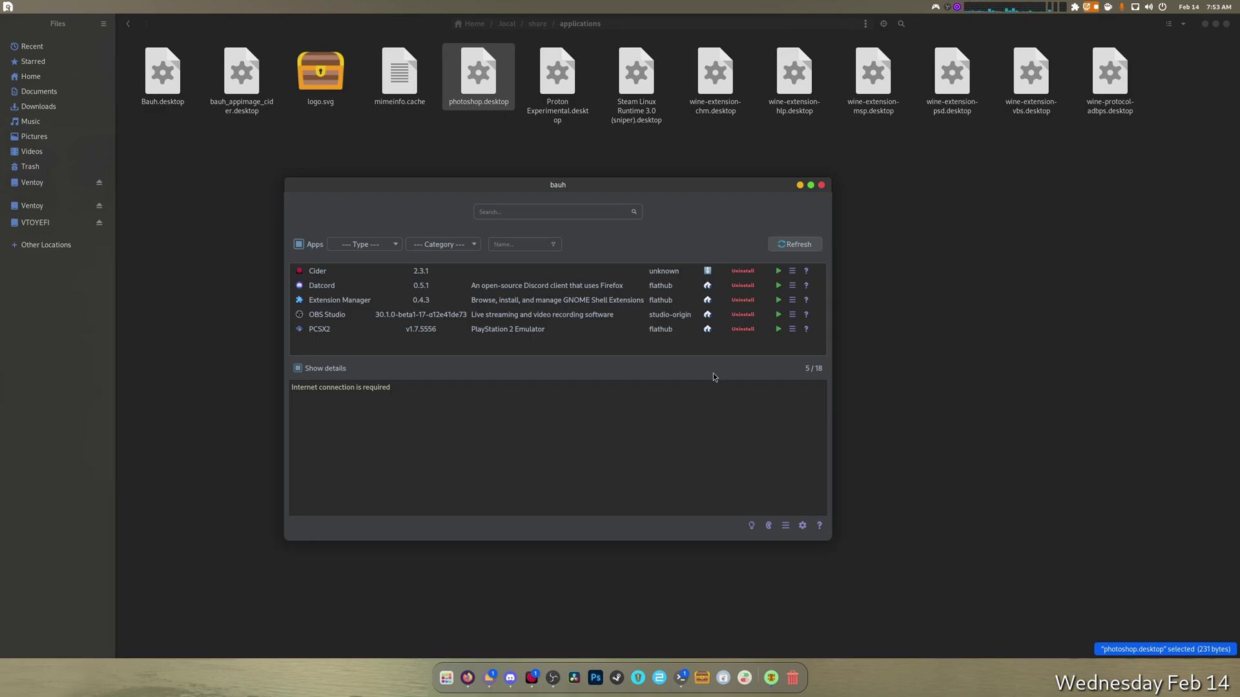
{"action": "left_click", "coordinate": [795, 328]}
{"action": "left_click", "coordinate": [801, 338]}
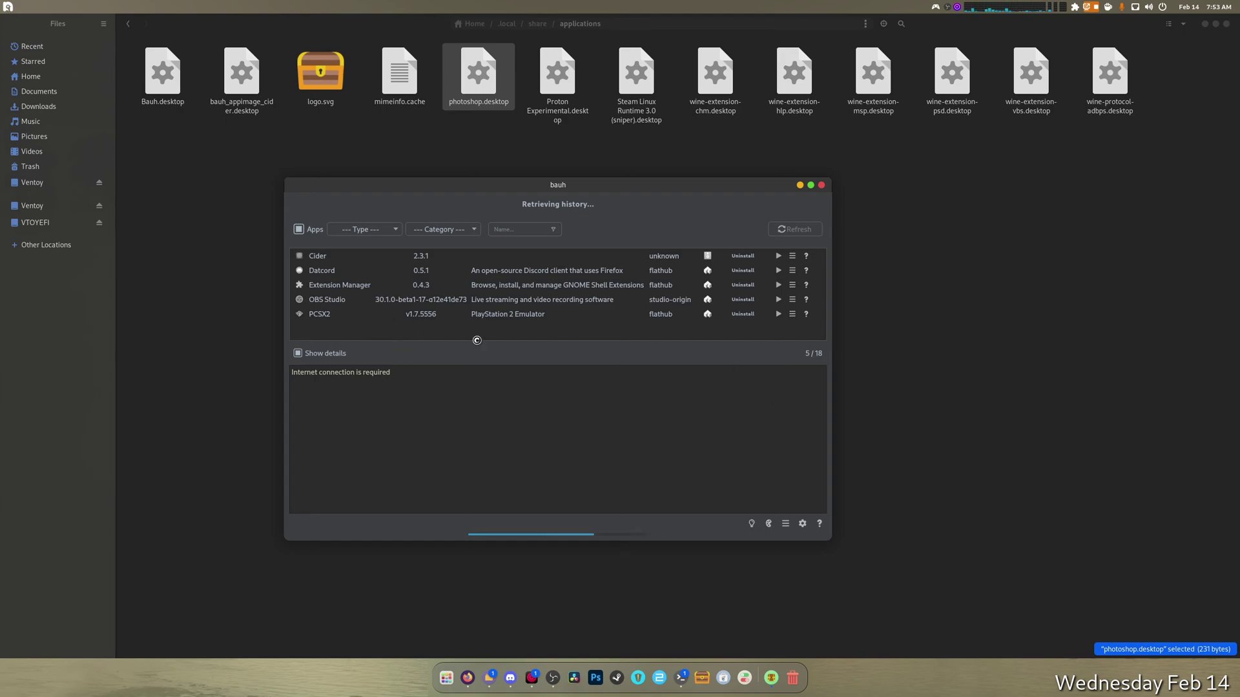
{"action": "left_click", "coordinate": [748, 622]}
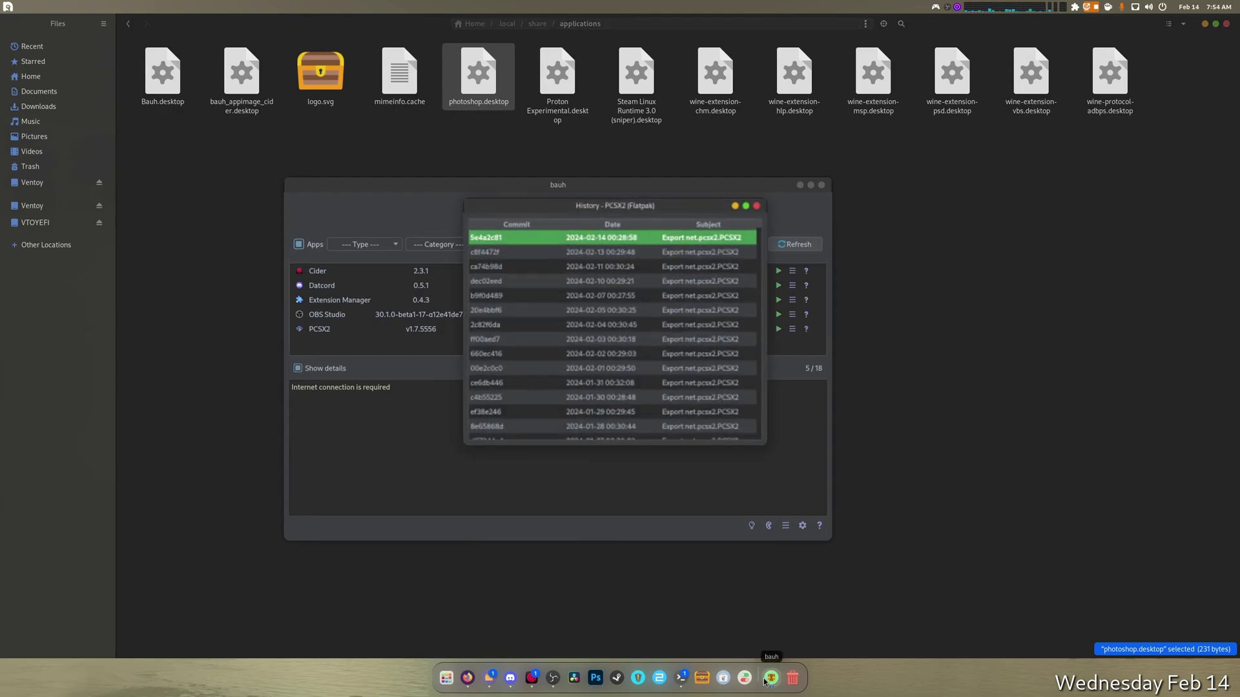
{"action": "scroll", "coordinate": [595, 321], "scroll_direction": "down", "scroll_amount": 20}
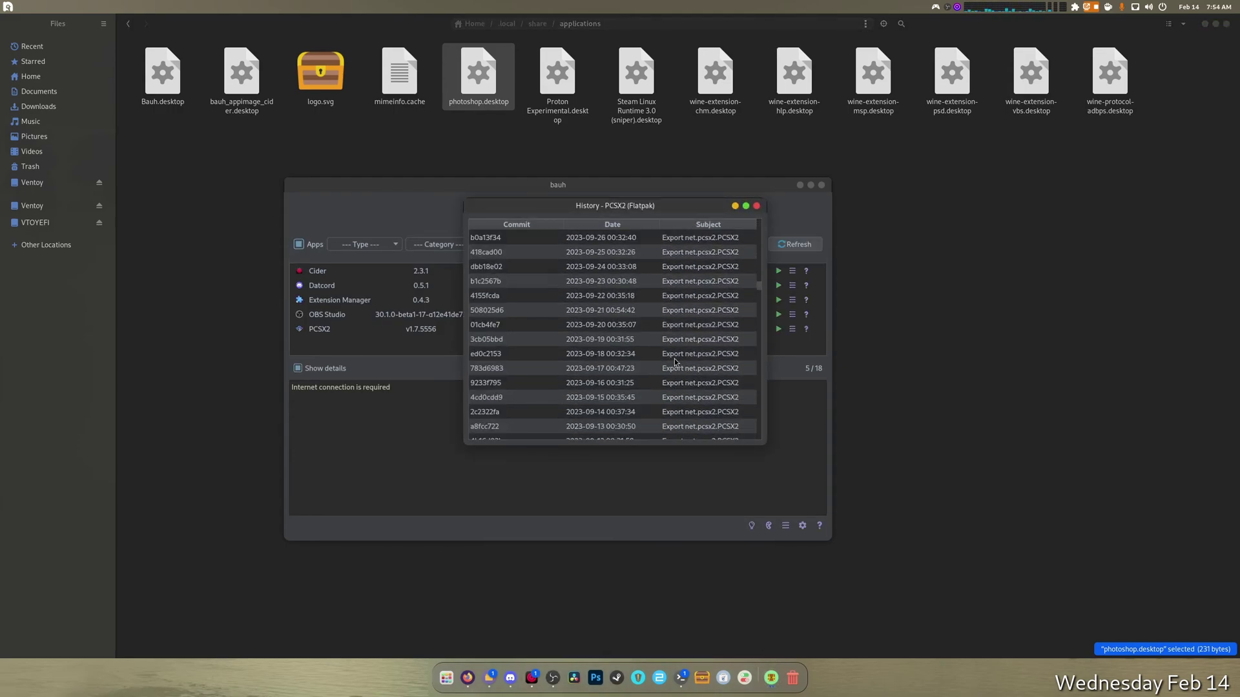
{"action": "scroll", "coordinate": [687, 385], "scroll_direction": "down", "scroll_amount": 20}
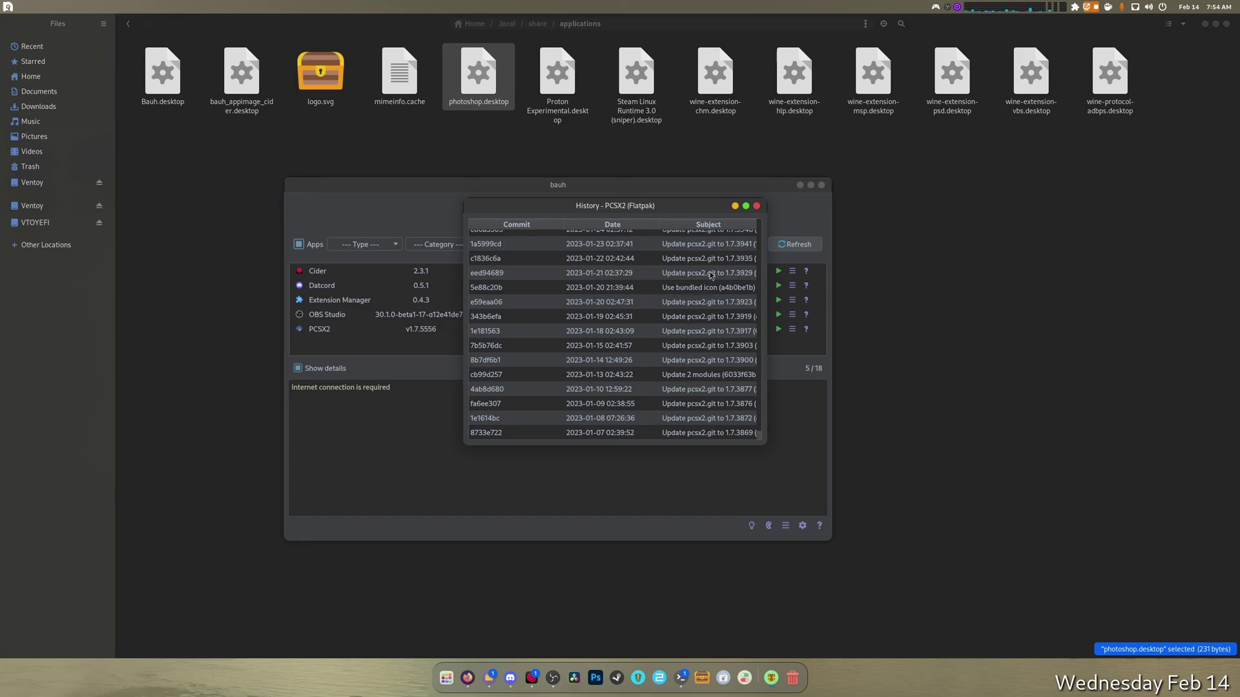
{"action": "left_click", "coordinate": [756, 206]}
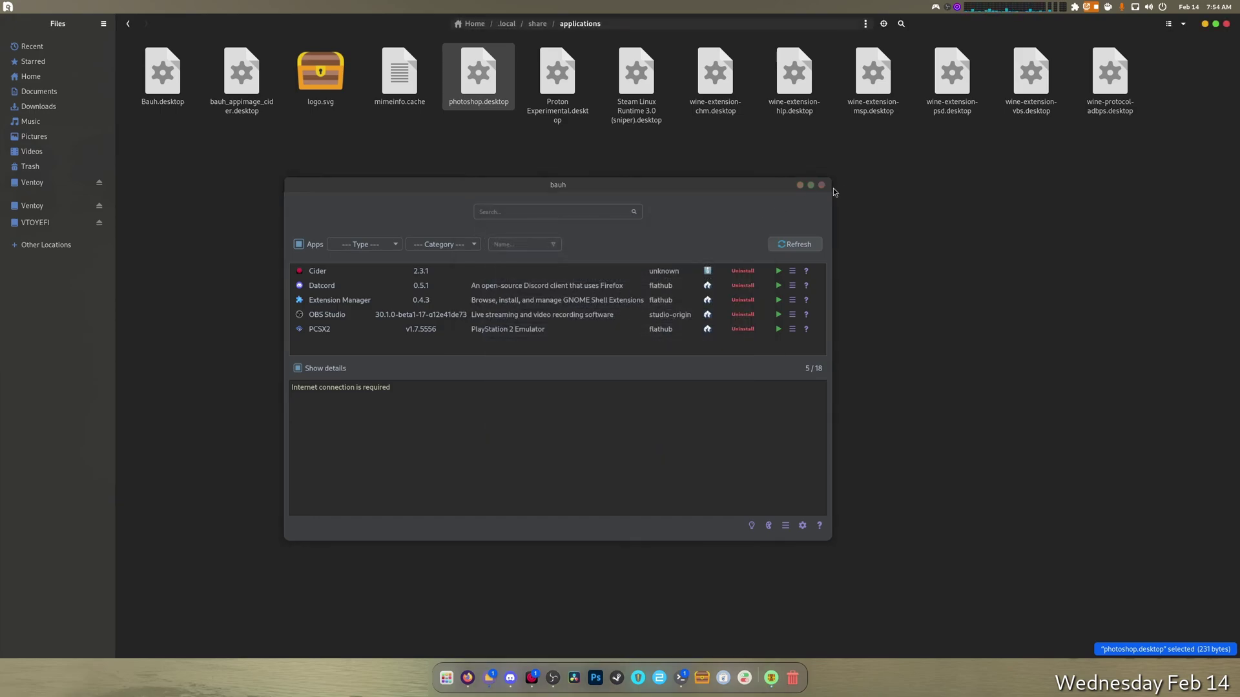
Open bauh_appimage_cider.desktop in the text editor to examine its Exec and Icon paths, and close it
{"action": "right_click", "coordinate": [231, 94]}
{"action": "left_click", "coordinate": [258, 97]}
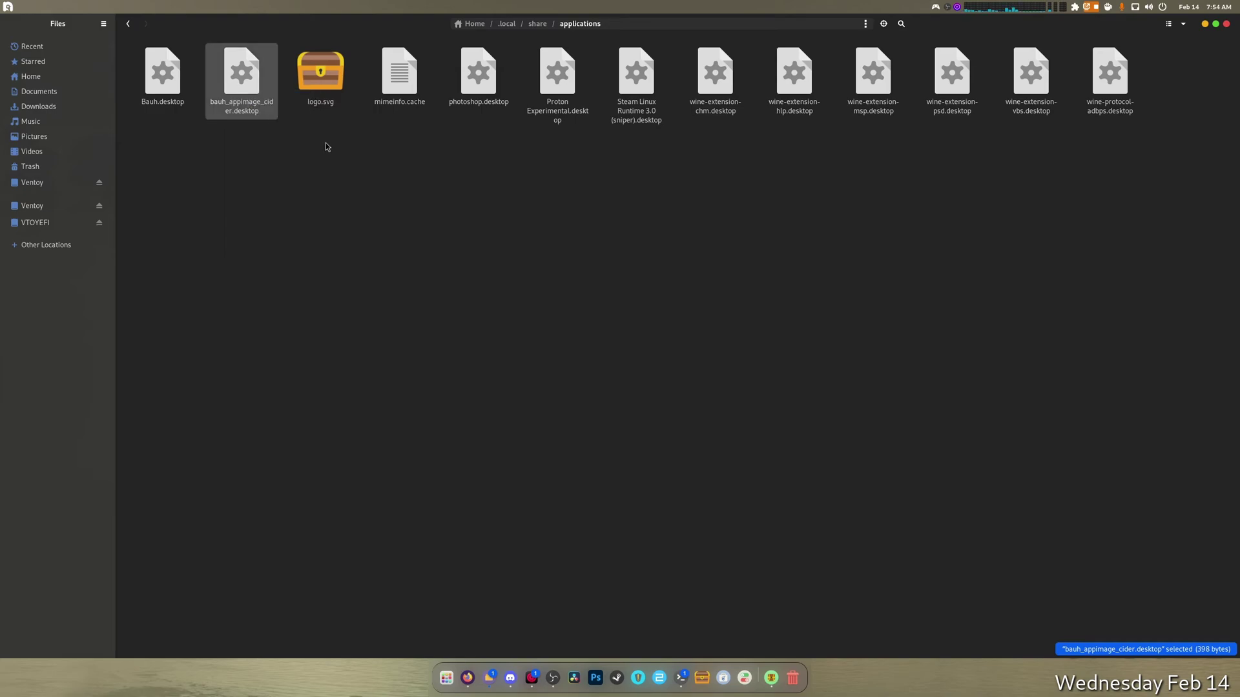
{"action": "left_click", "coordinate": [124, 124]}
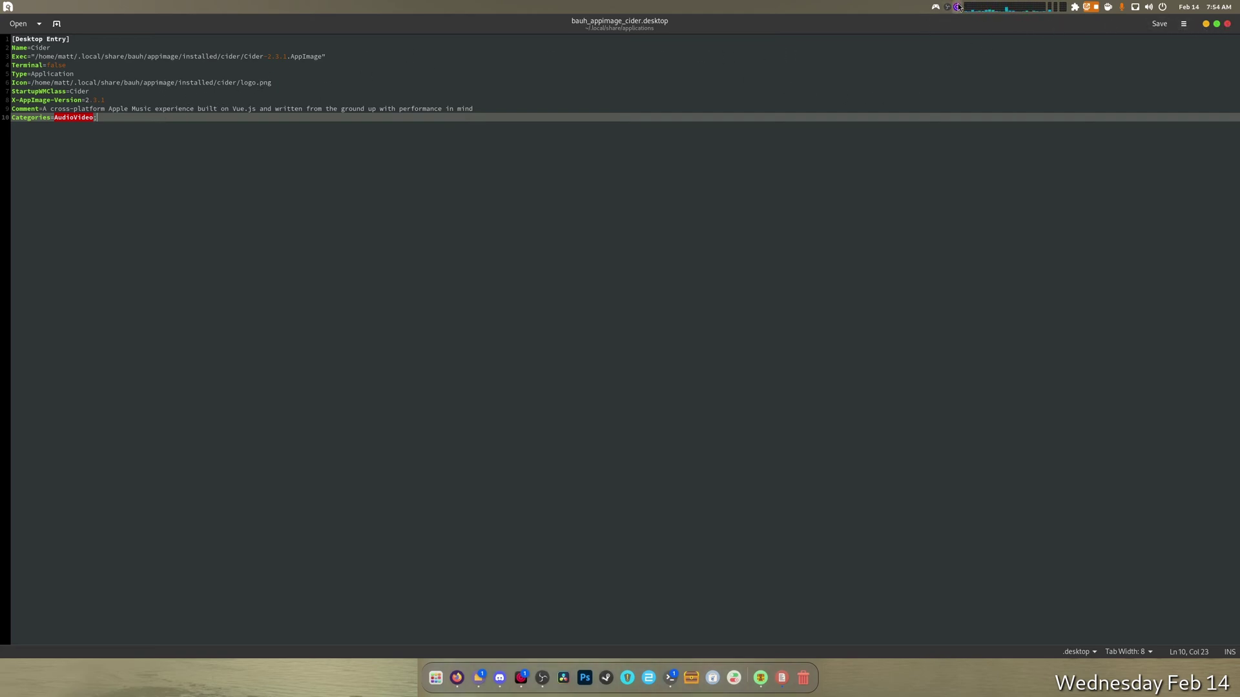
{"action": "left_click", "coordinate": [1228, 24]}
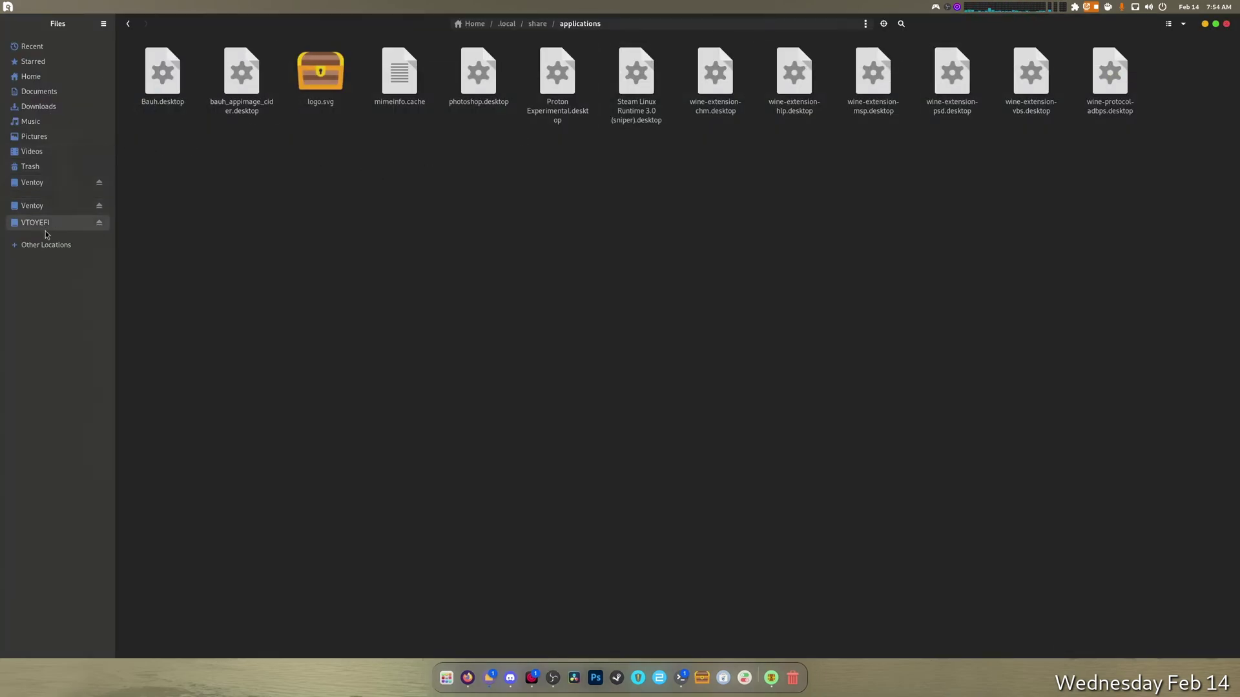
Browse to the .local/share/bauh/appimage/installed/cider folder to inspect Cider's AppImage and logo files
{"action": "left_click", "coordinate": [507, 23]}
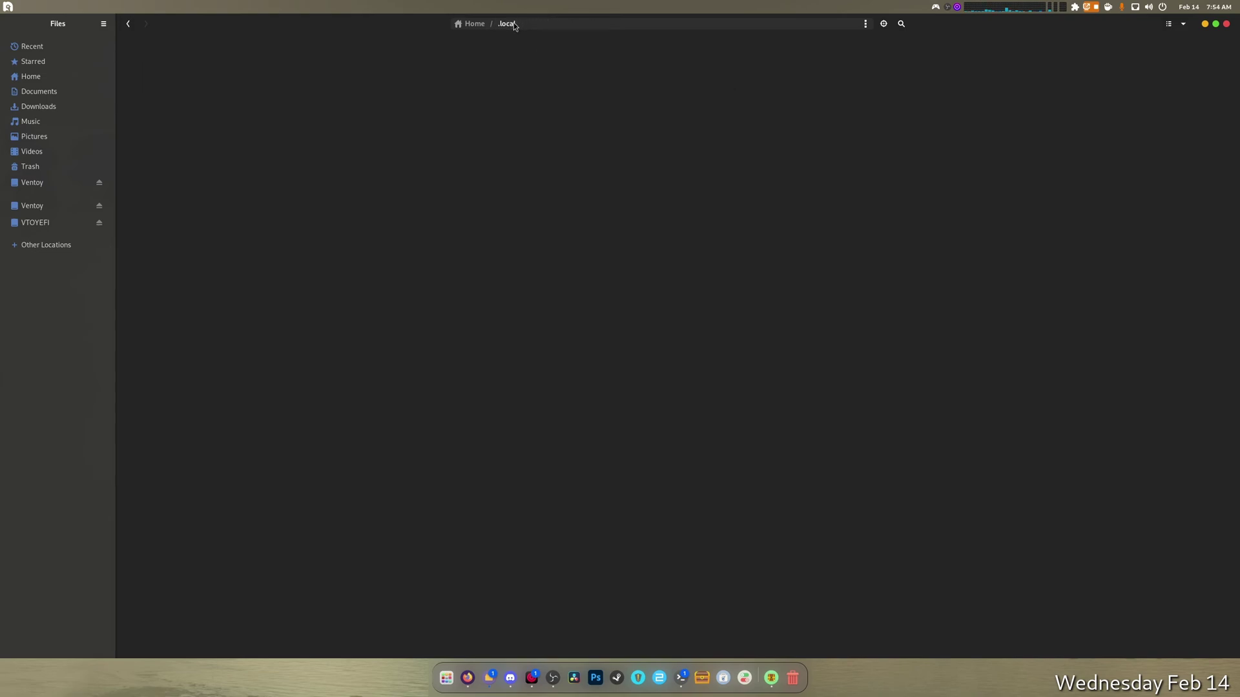
{"action": "double_click", "coordinate": [324, 77]}
{"action": "double_click", "coordinate": [320, 76]}
{"action": "double_click", "coordinate": [174, 71]}
{"action": "double_click", "coordinate": [174, 71]}
{"action": "double_click", "coordinate": [175, 71]}
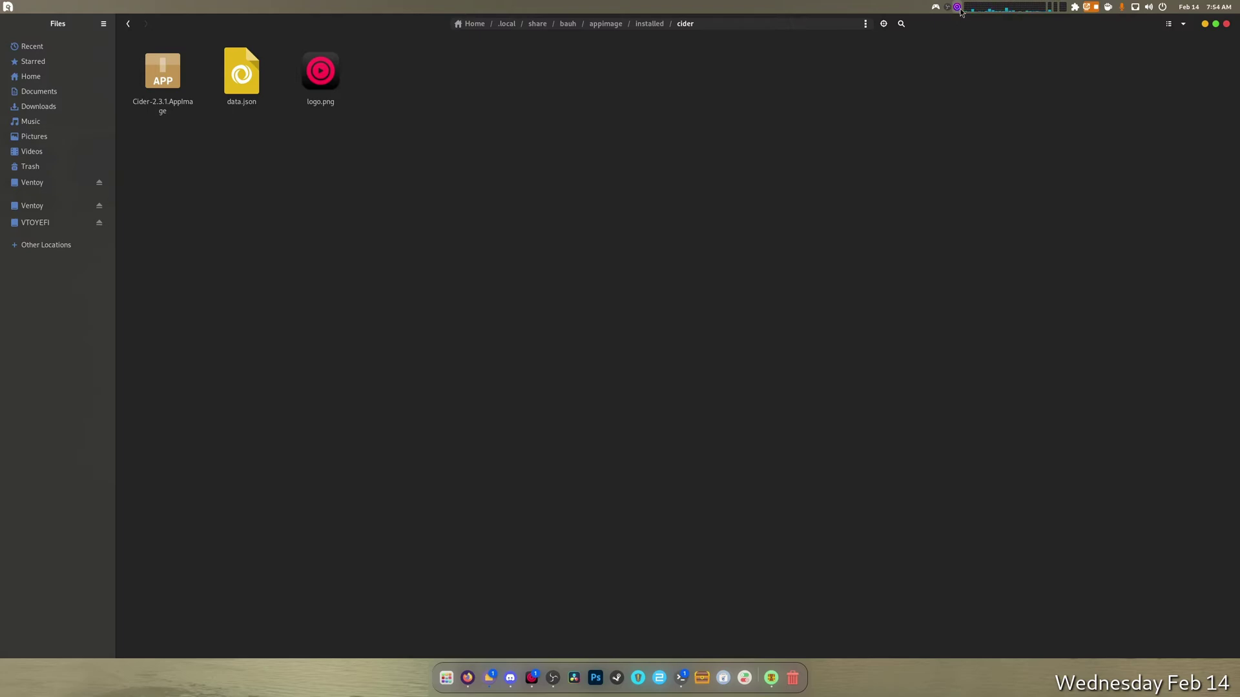
Switch to Firefox, search Google Images for "cider 2 logo" in a new tab, scan the results and close the browser
{"action": "left_click", "coordinate": [467, 675]}
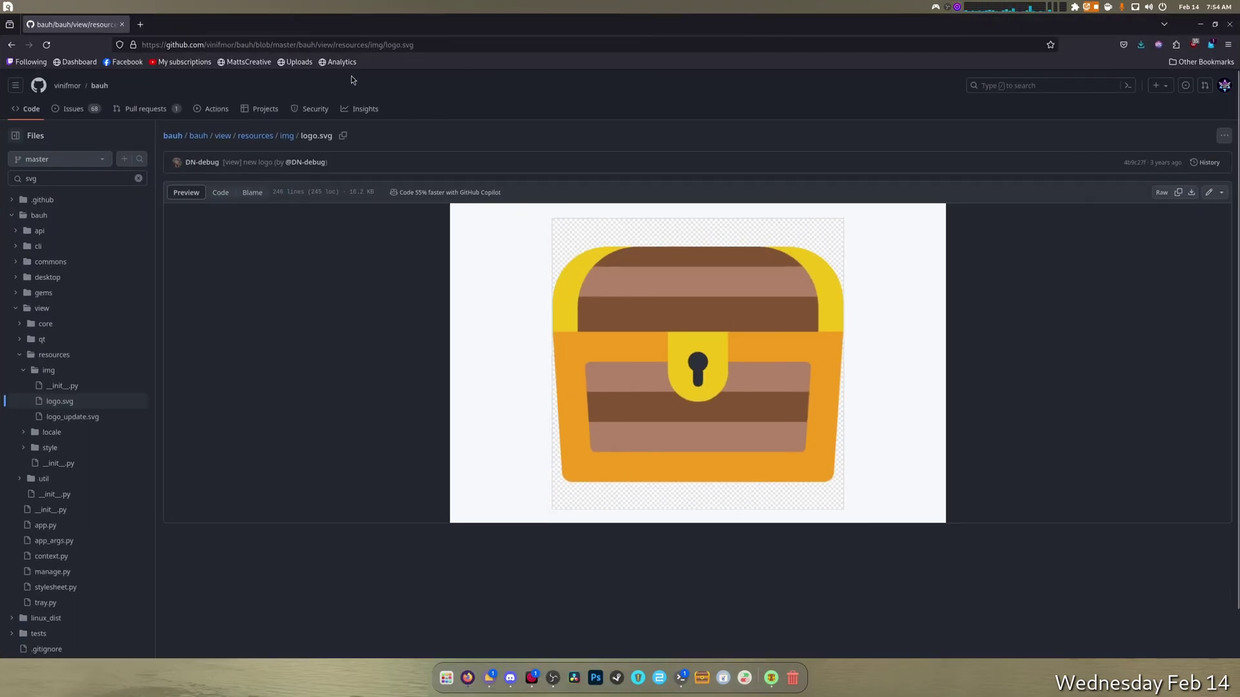
{"action": "left_click", "coordinate": [141, 23]}
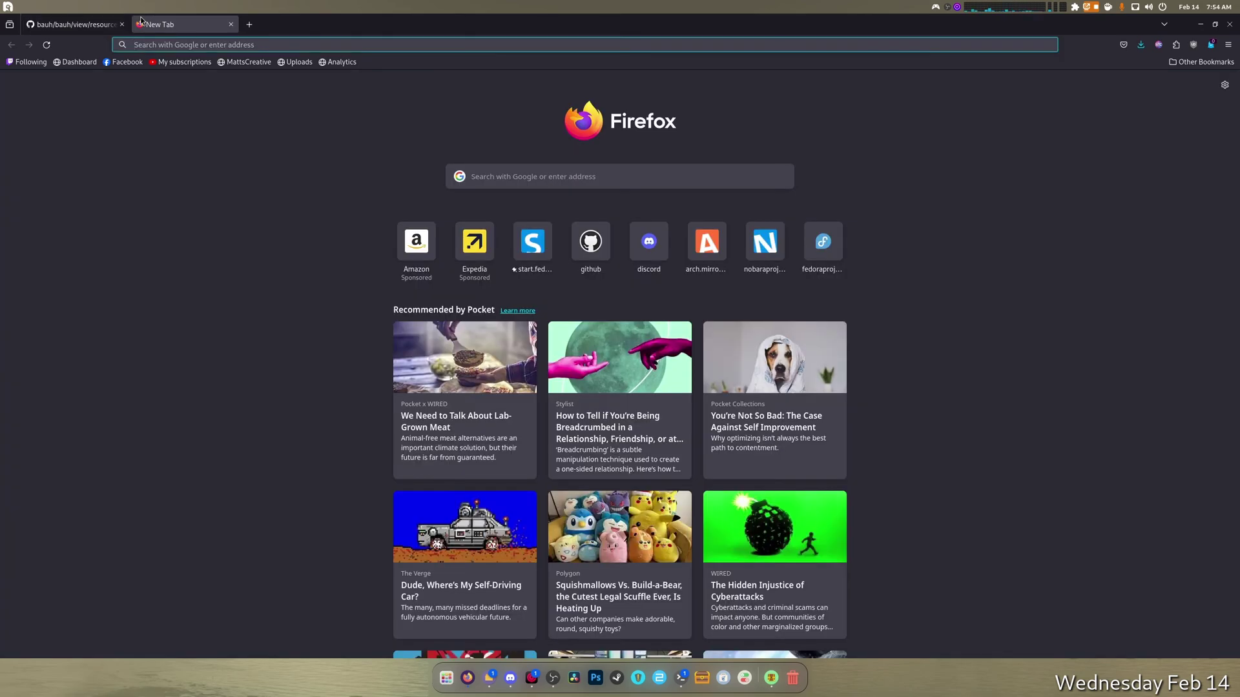
{"action": "type", "text": "cider 2 logo"}
{"action": "key", "text": "Return"}
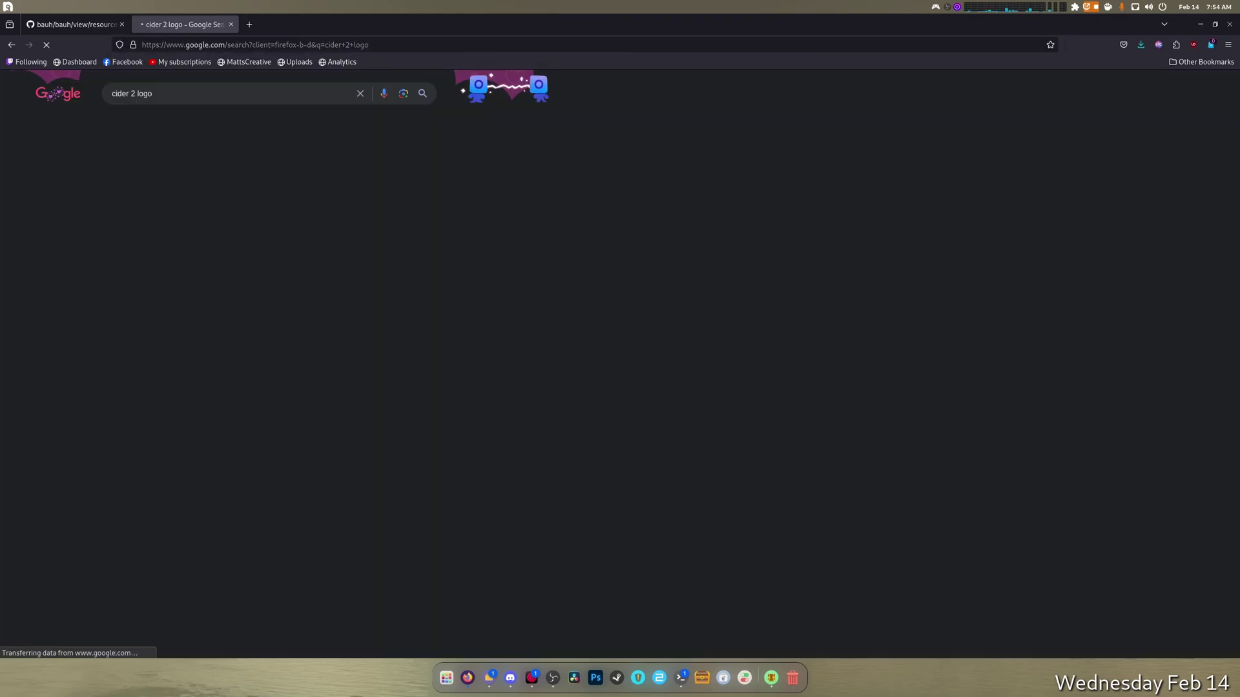
{"action": "left_click", "coordinate": [125, 120]}
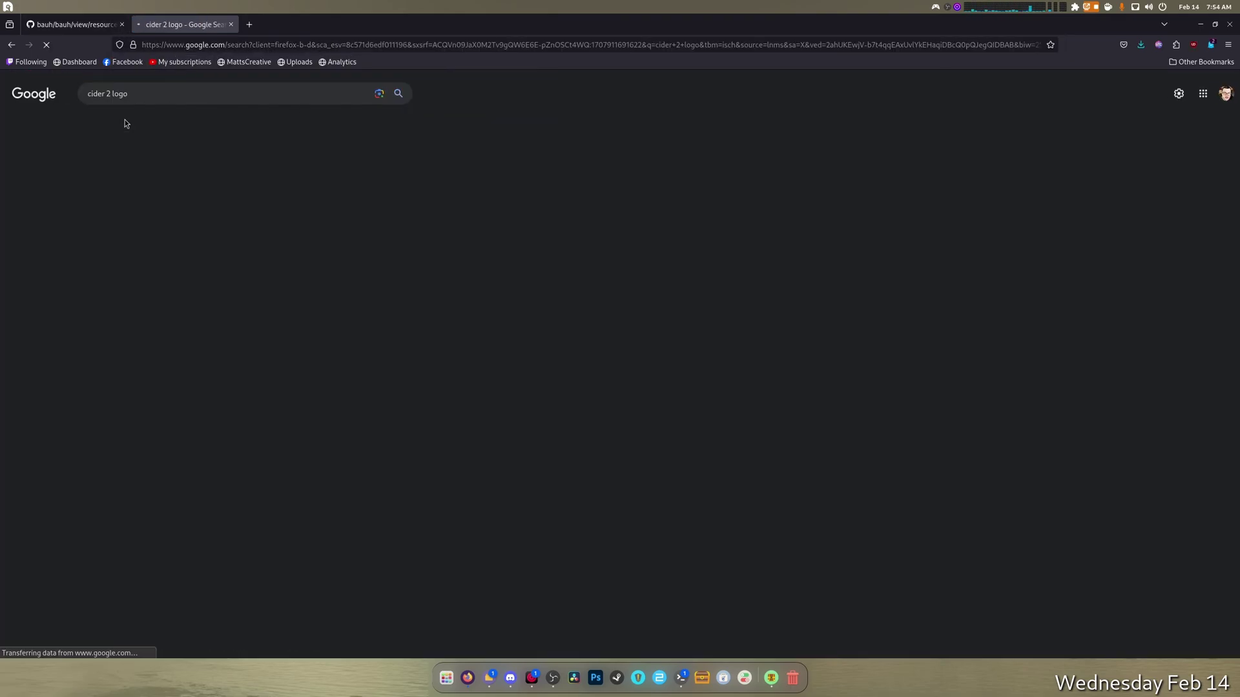
{"action": "scroll", "coordinate": [510, 313], "scroll_direction": "down", "scroll_amount": 5}
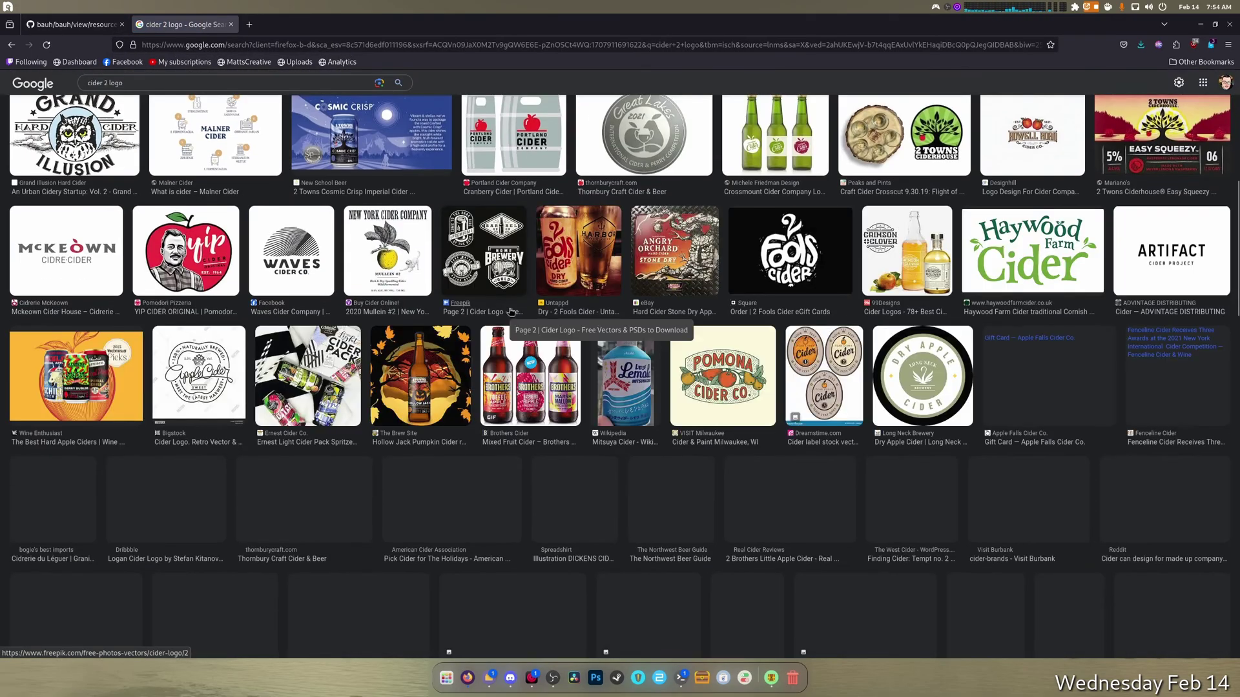
{"action": "scroll", "coordinate": [510, 313], "scroll_direction": "up", "scroll_amount": 5}
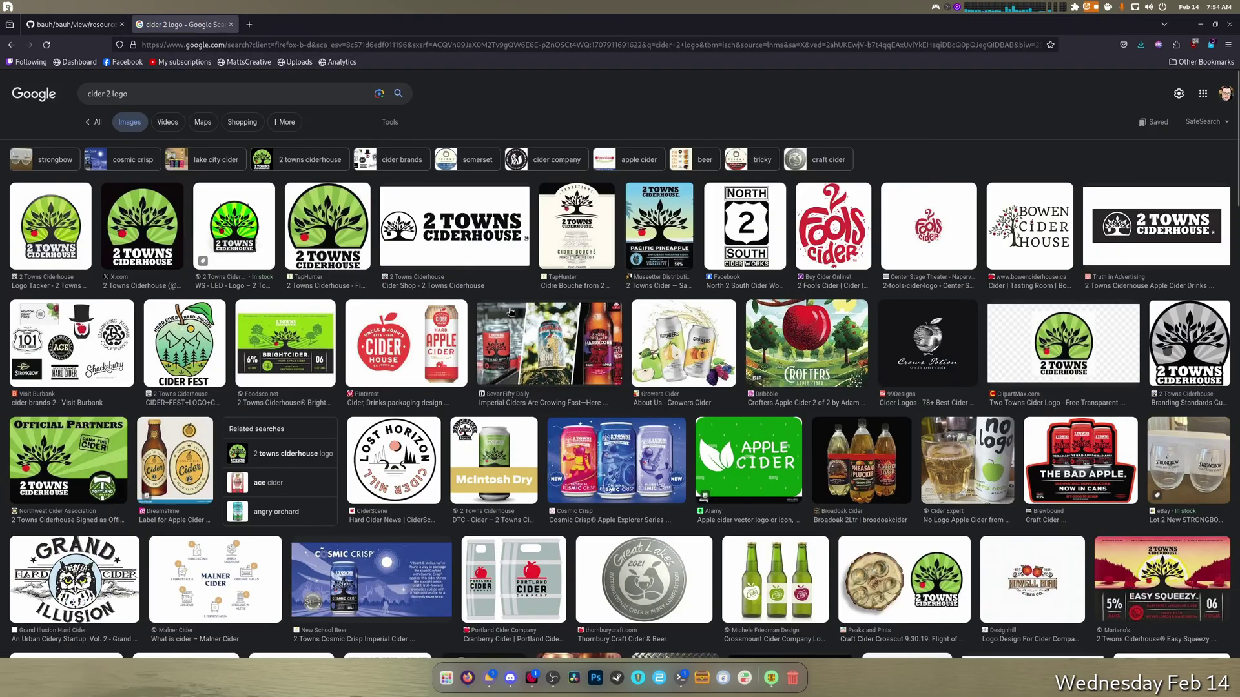
{"action": "left_click", "coordinate": [1230, 25]}
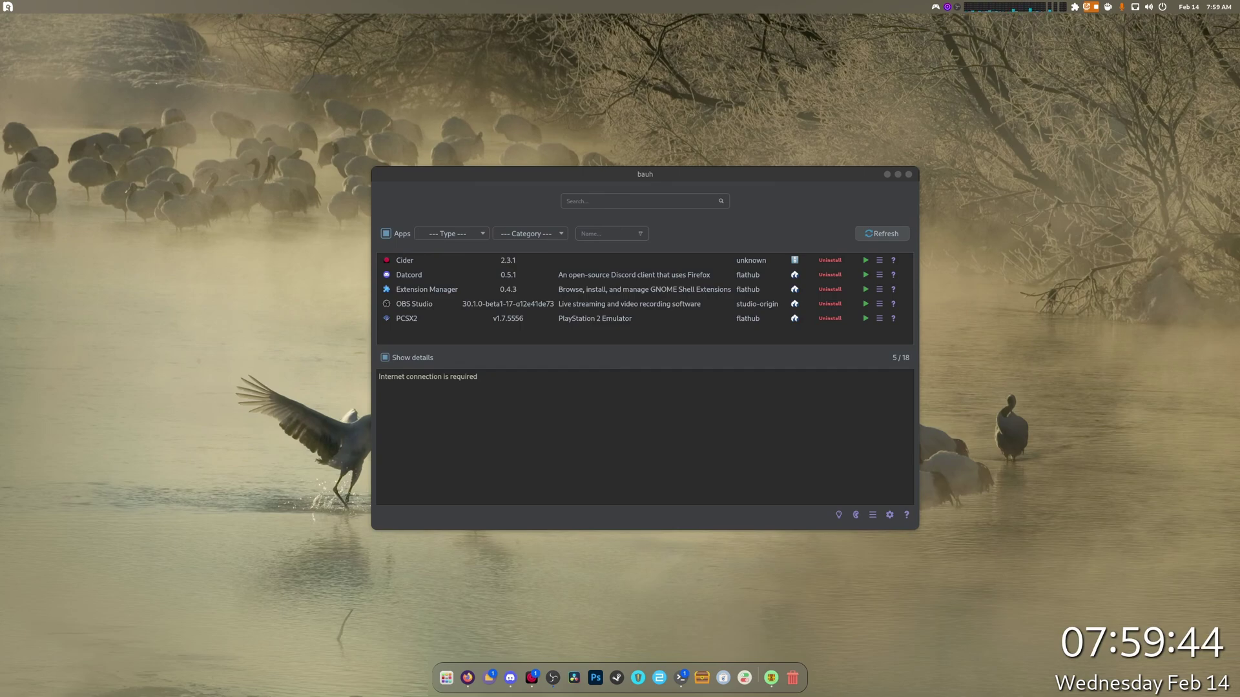
{"action": "left_click", "coordinate": [648, 263]}
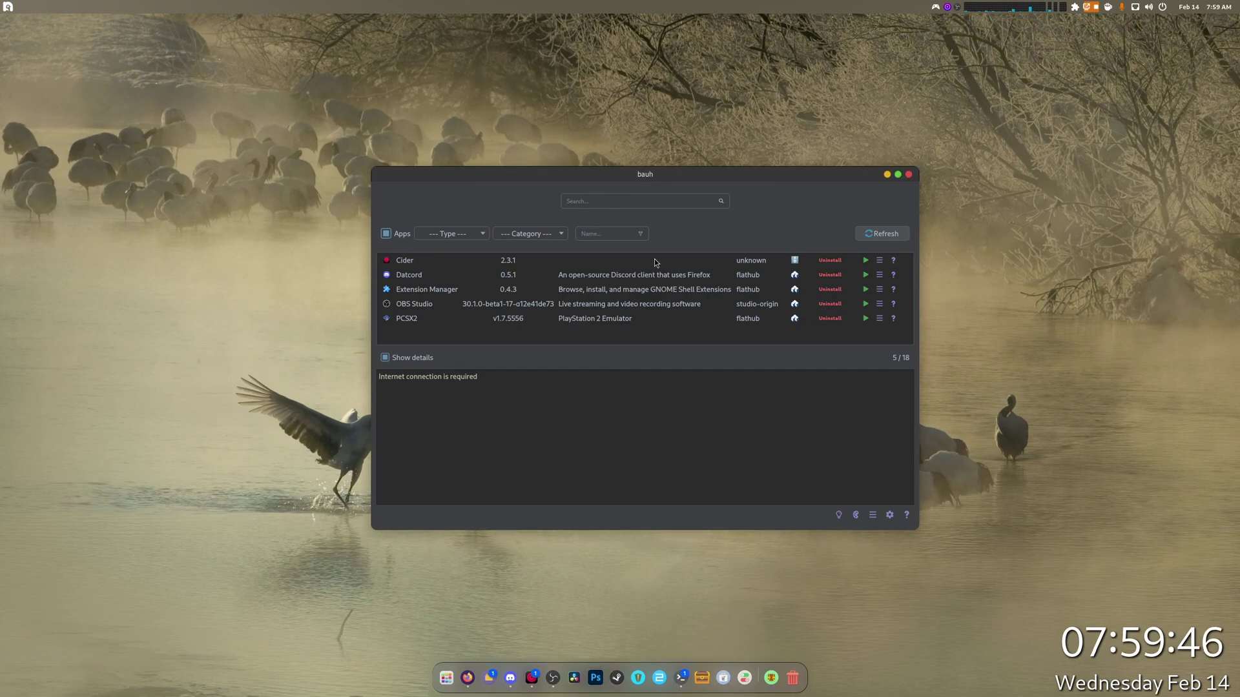